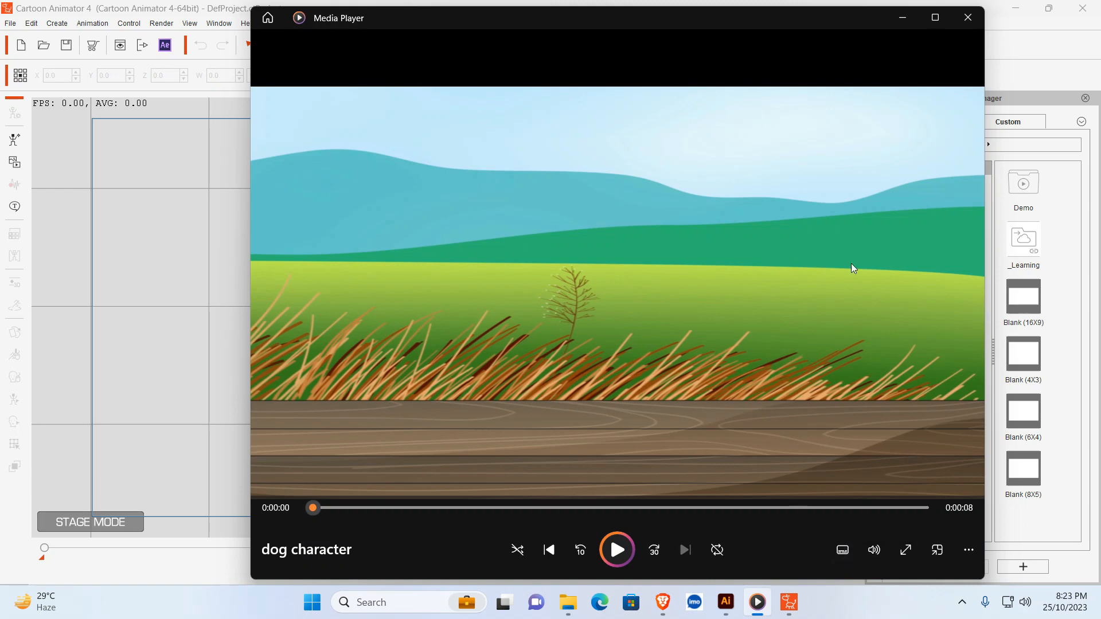
- Minimize the video player, switch to the Brave browser and show the download file types for the Freepik dog designs collection
left_click(899, 26)
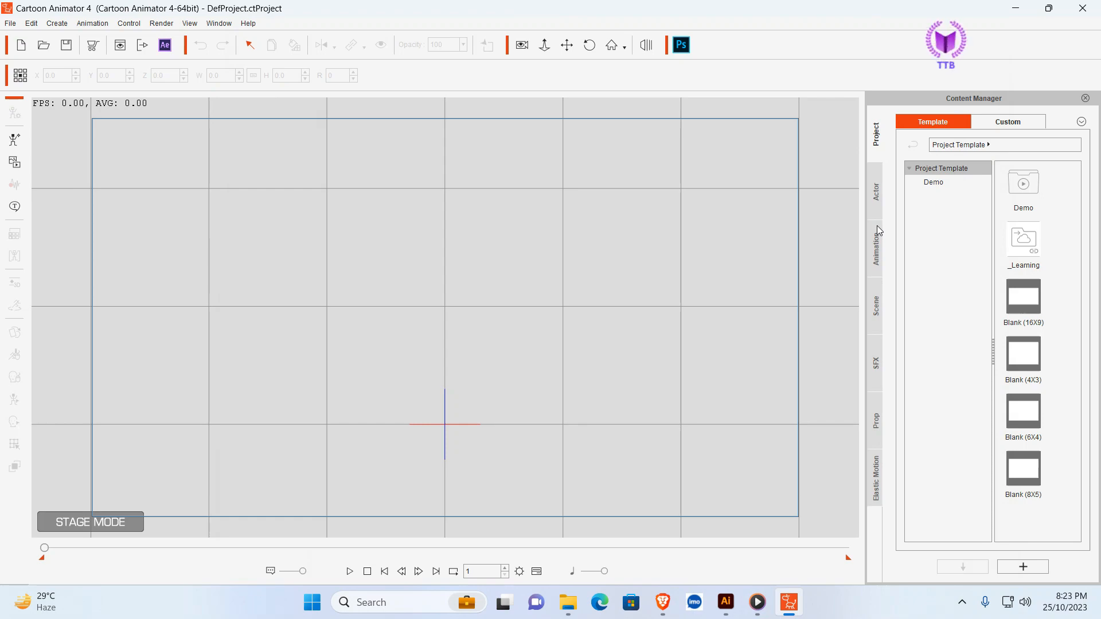
left_click(662, 602)
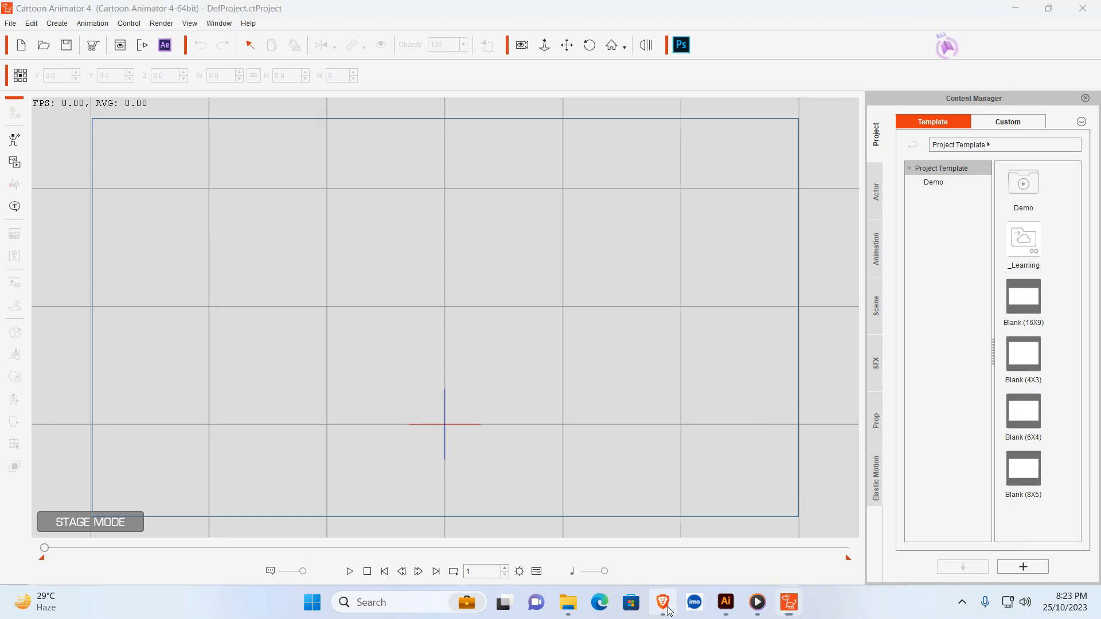
scroll(522, 294, "up", 3)
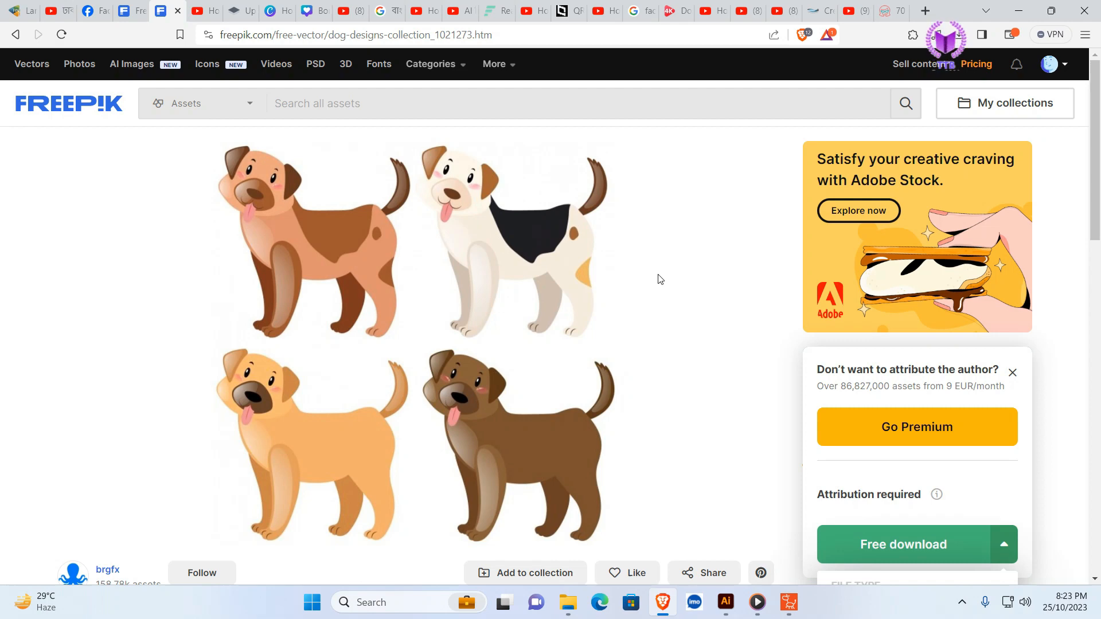
left_click(1011, 554)
scroll(996, 414, "down", 4)
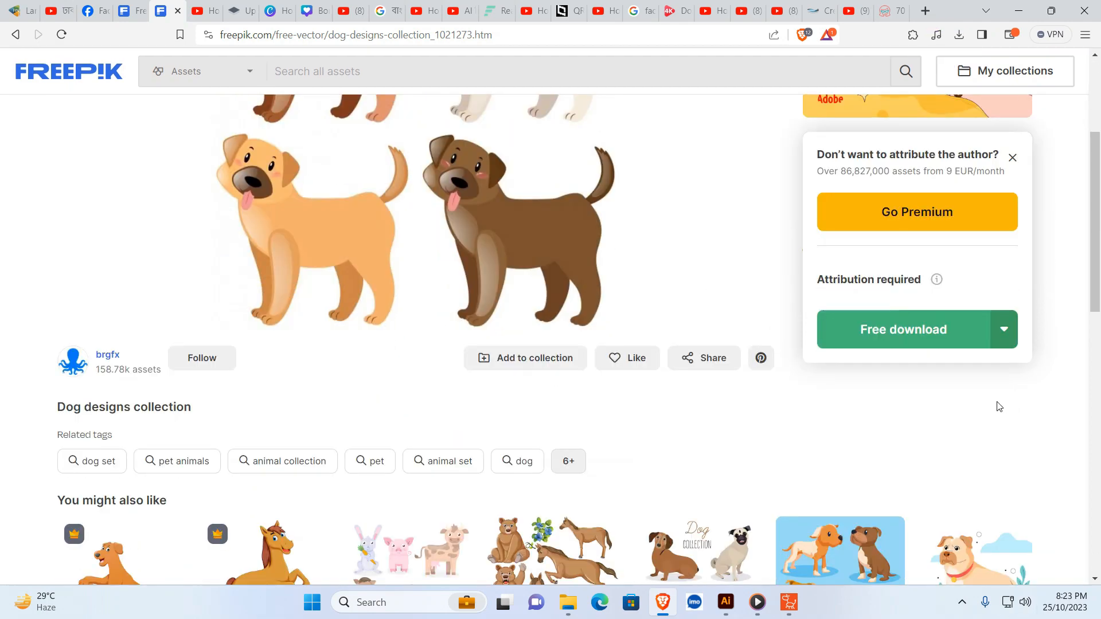
left_click(901, 339)
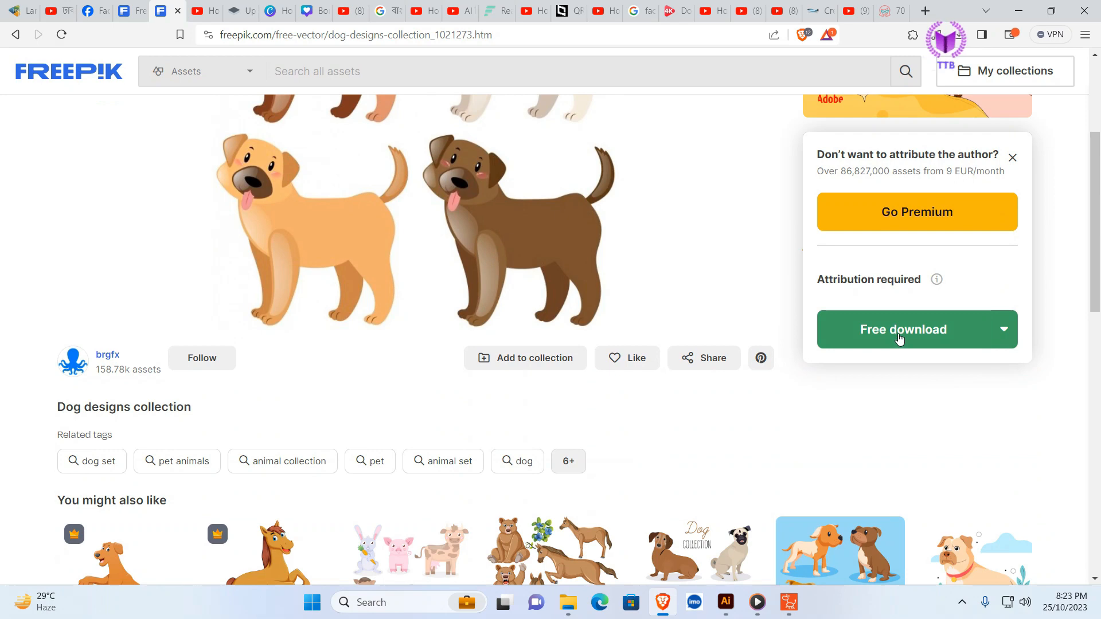
left_click(1004, 330)
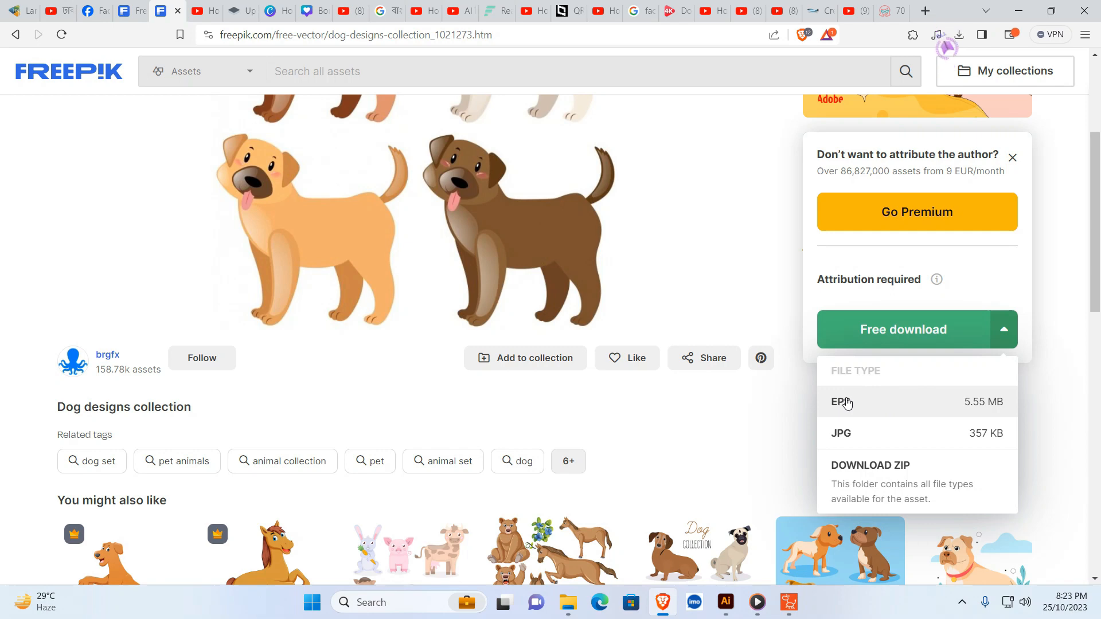
- Switch to Illustrator and delete the two upper dogs and the dark brown dog, keeping only the light orange one
left_click(737, 600)
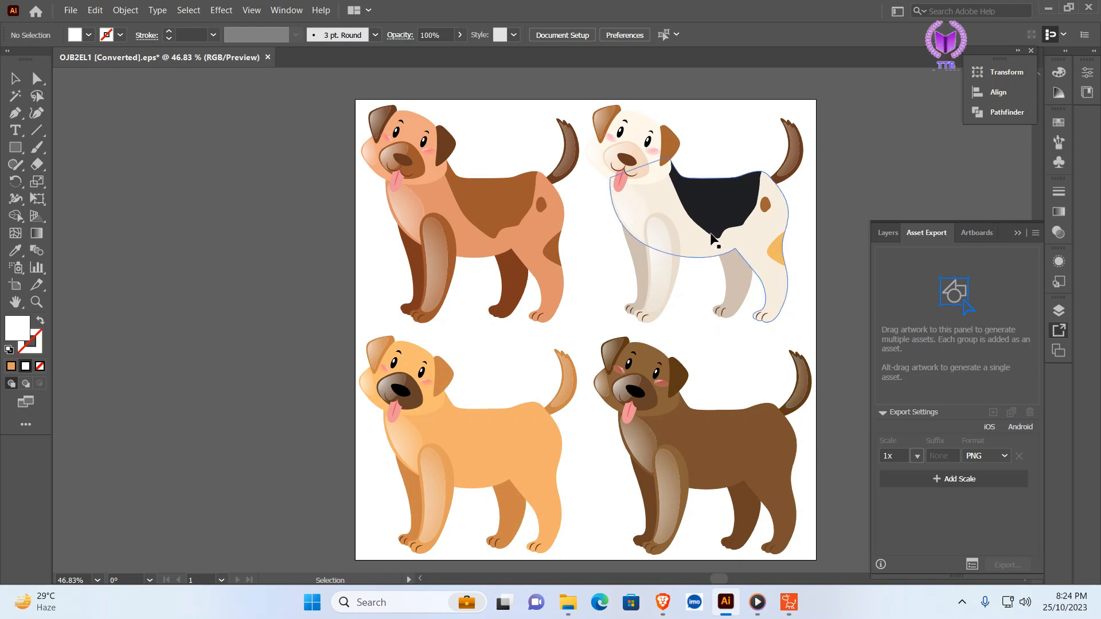
left_click(721, 242)
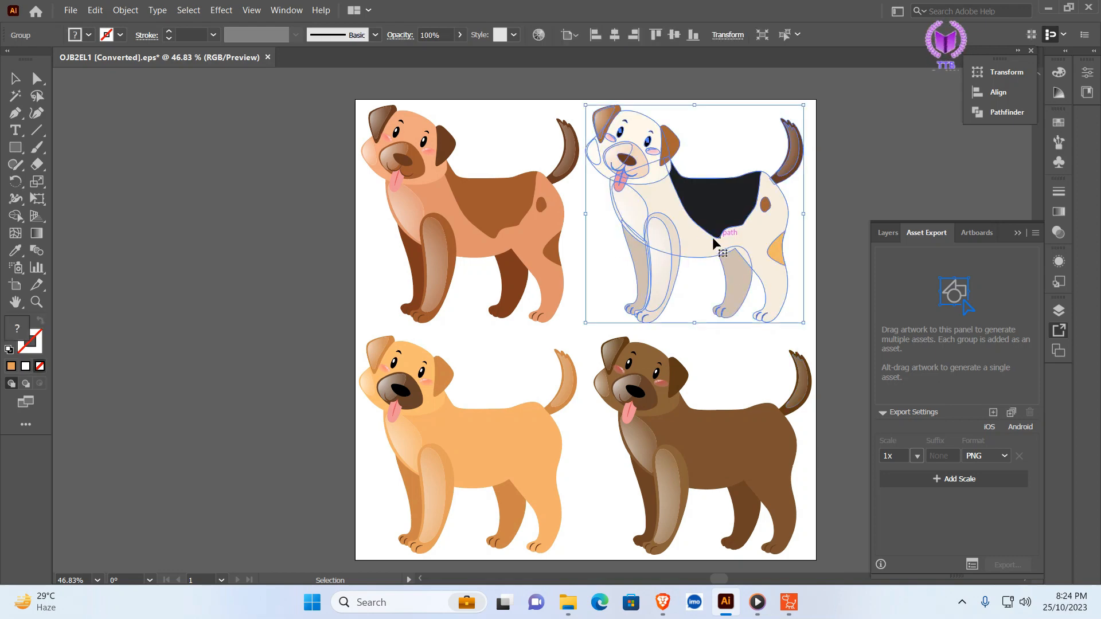
left_click(471, 221)
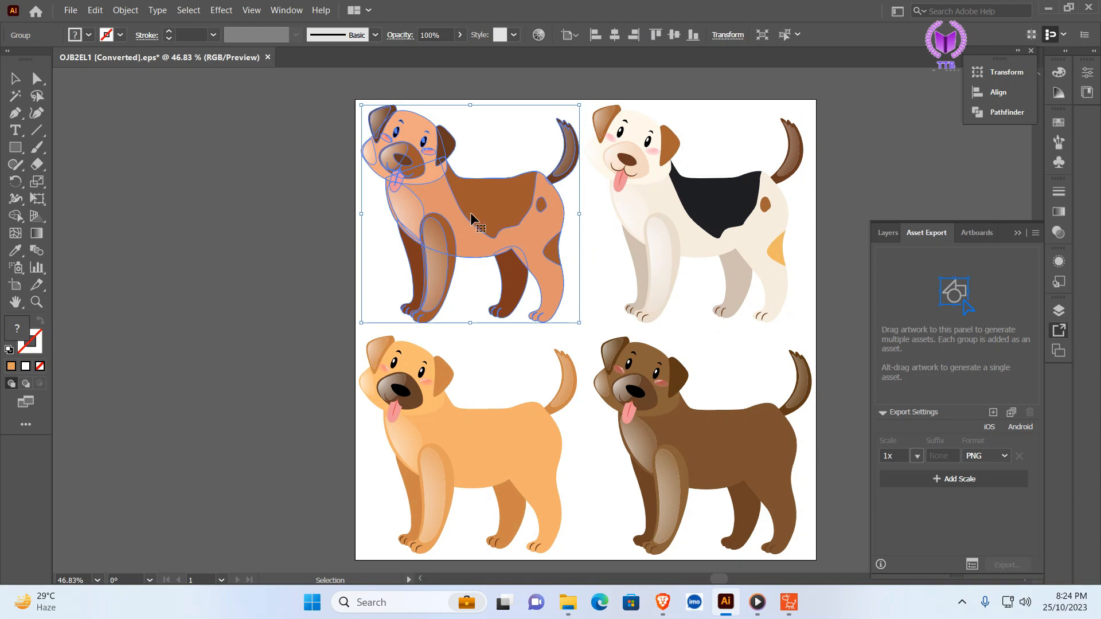
left_click(835, 167)
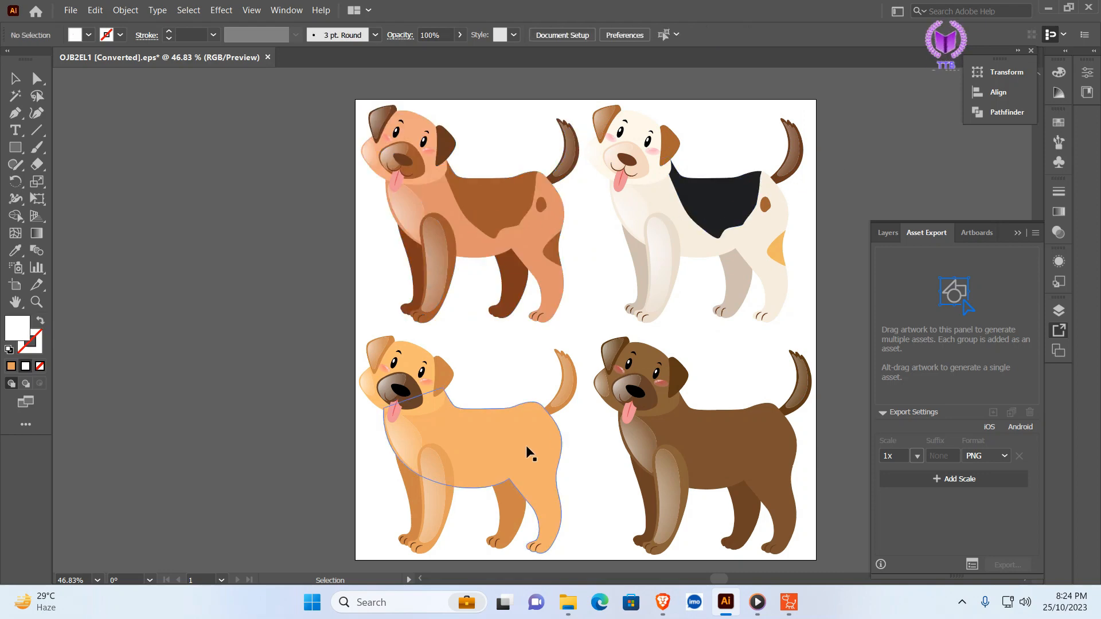
left_click(444, 438)
left_click(671, 251)
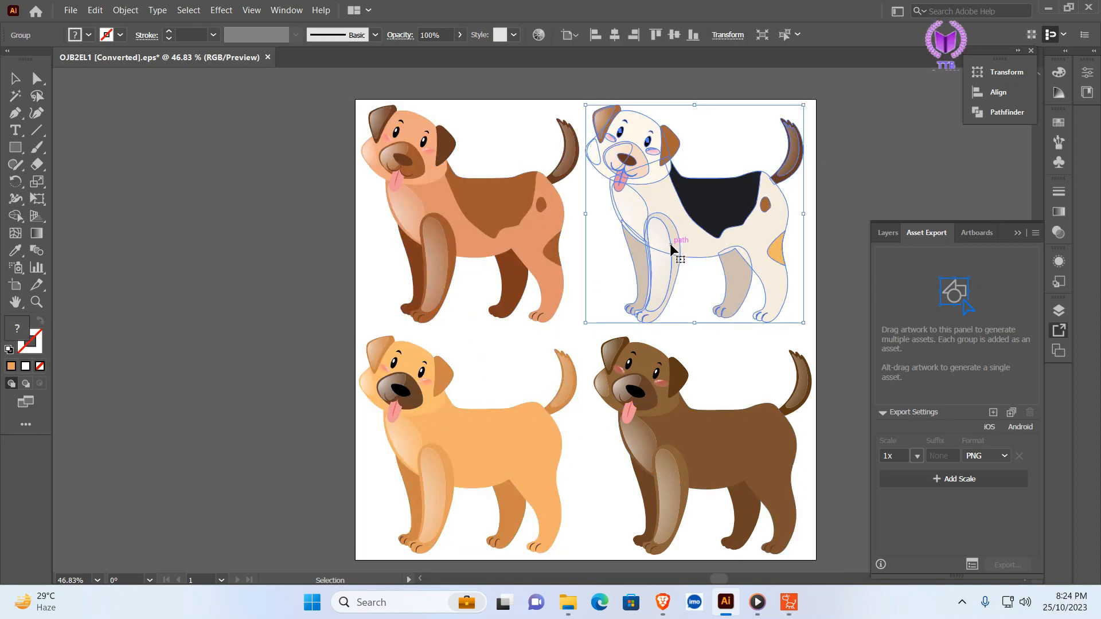
key("Delete")
left_click(401, 172)
key("Delete")
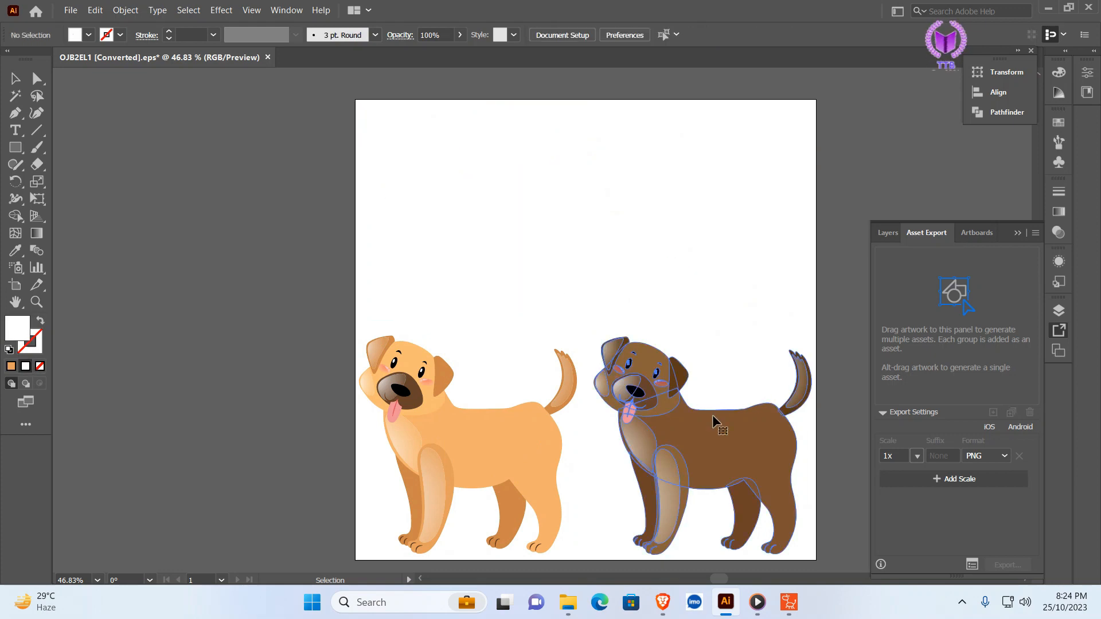
left_click(715, 423)
key("Delete")
- Move the remaining light orange dog up toward the middle of the artboard and ungroup it
left_click_drag(499, 459, 504, 458)
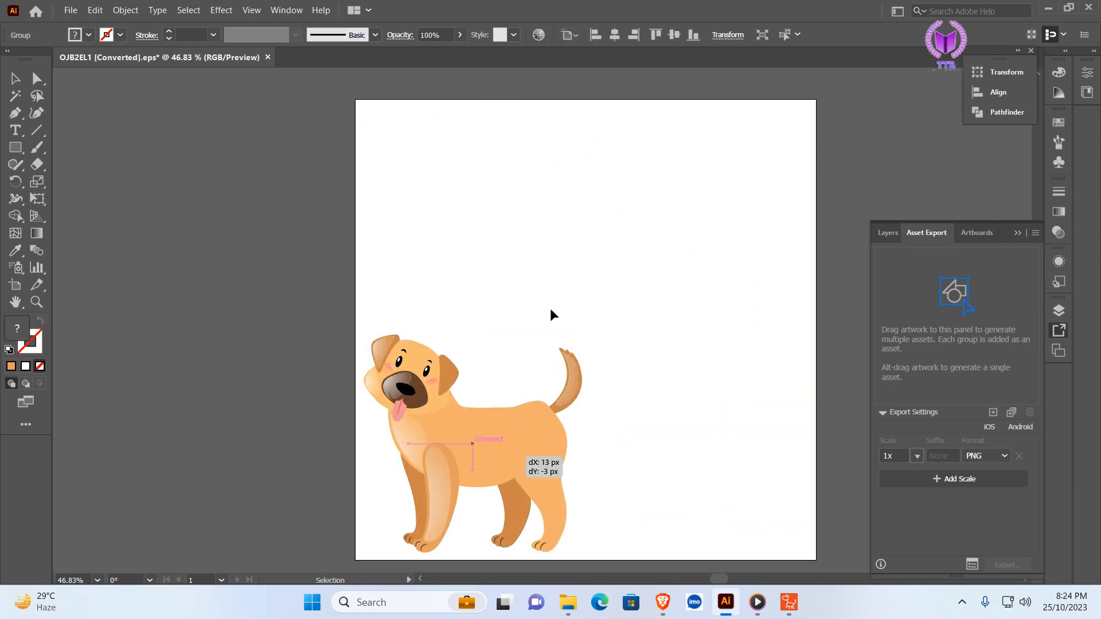
left_click_drag(551, 314, 578, 287)
right_click(578, 285)
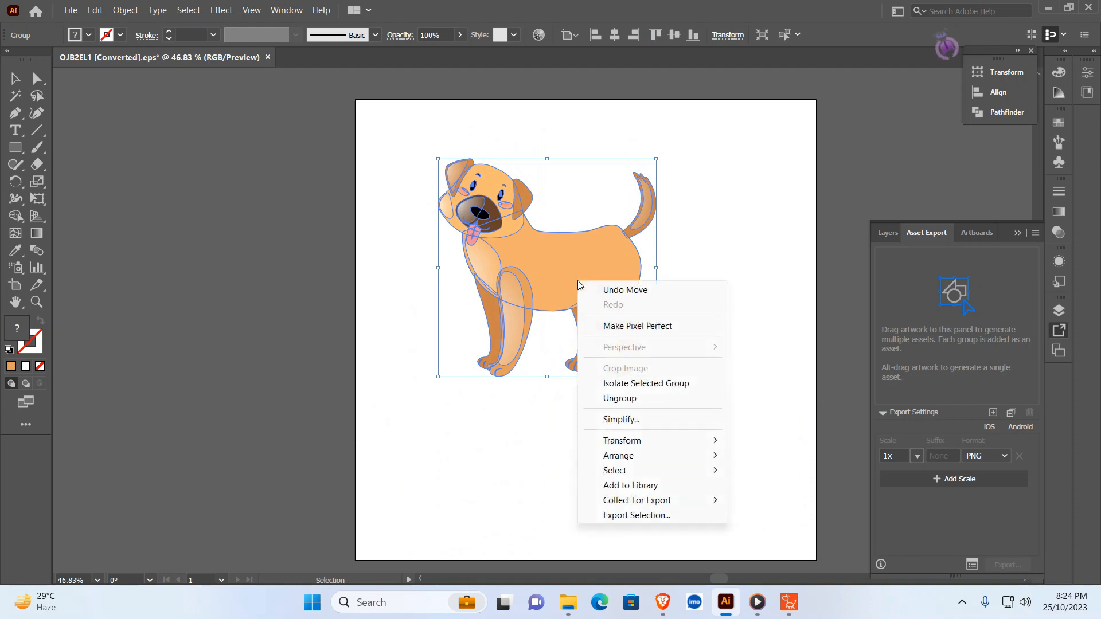
left_click(607, 398)
left_click(717, 350)
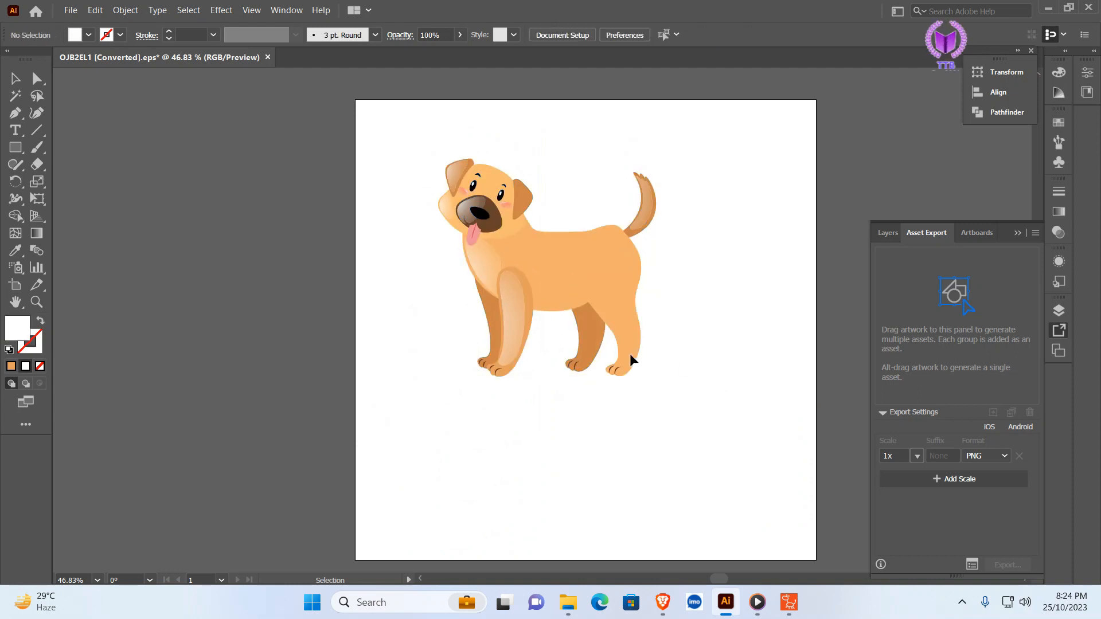
- Move both front legs and the darker hind leg away from the dog's body as separate pieces
left_click_drag(518, 329, 386, 349)
left_click_drag(539, 300, 360, 363)
left_click_drag(492, 316, 456, 369)
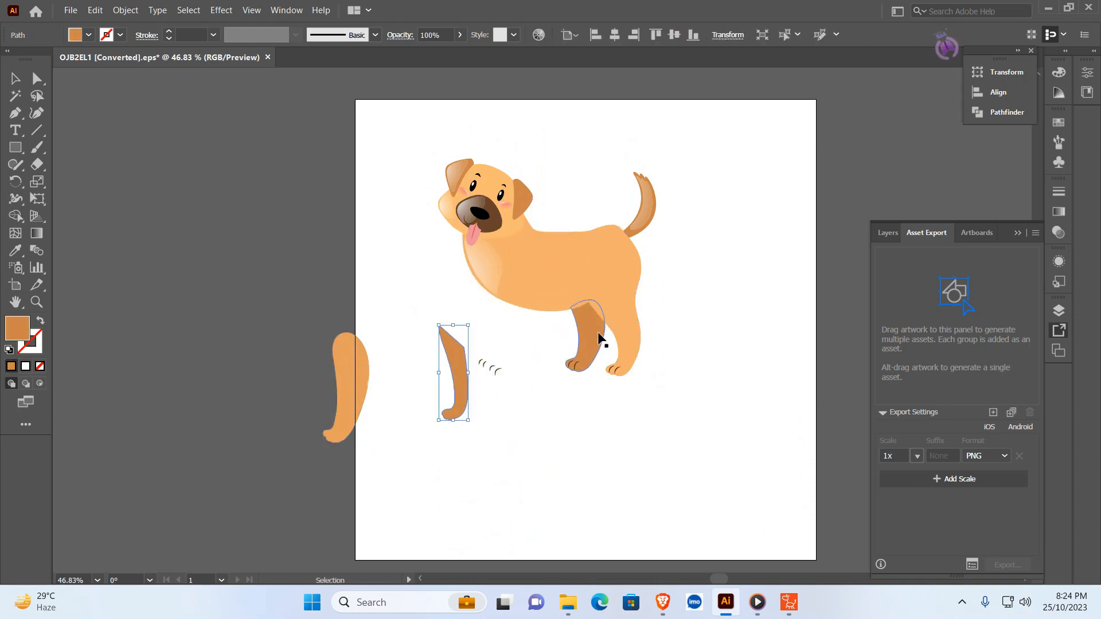
left_click_drag(601, 338, 567, 406)
left_click(753, 373)
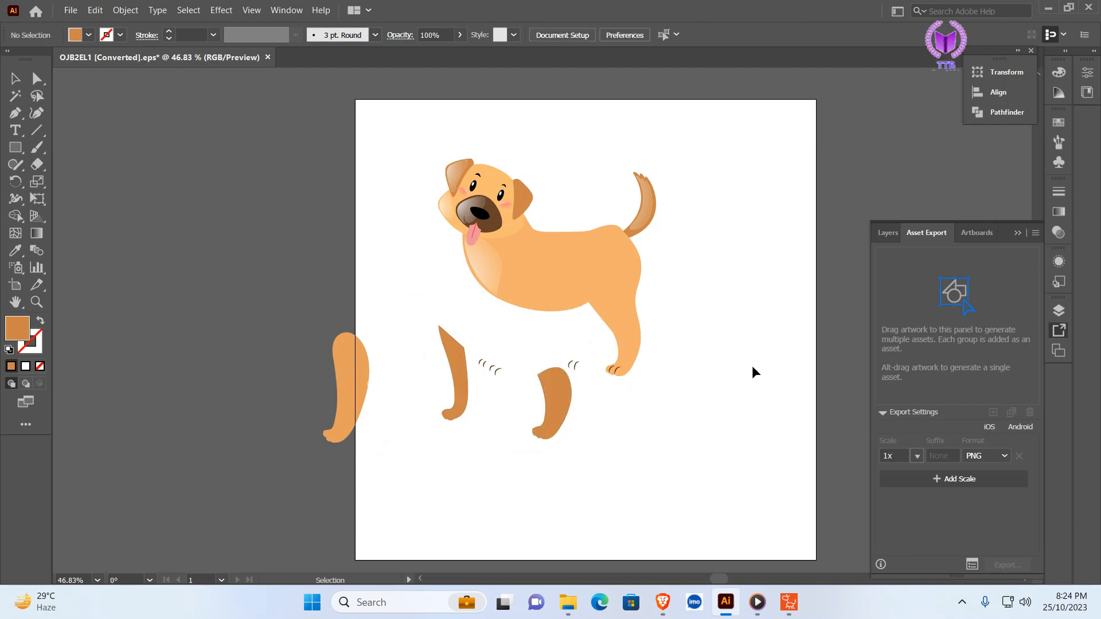
- Switch to File Explorer and examine the exported dog-part PNG files in the 1x folder
left_click(568, 601)
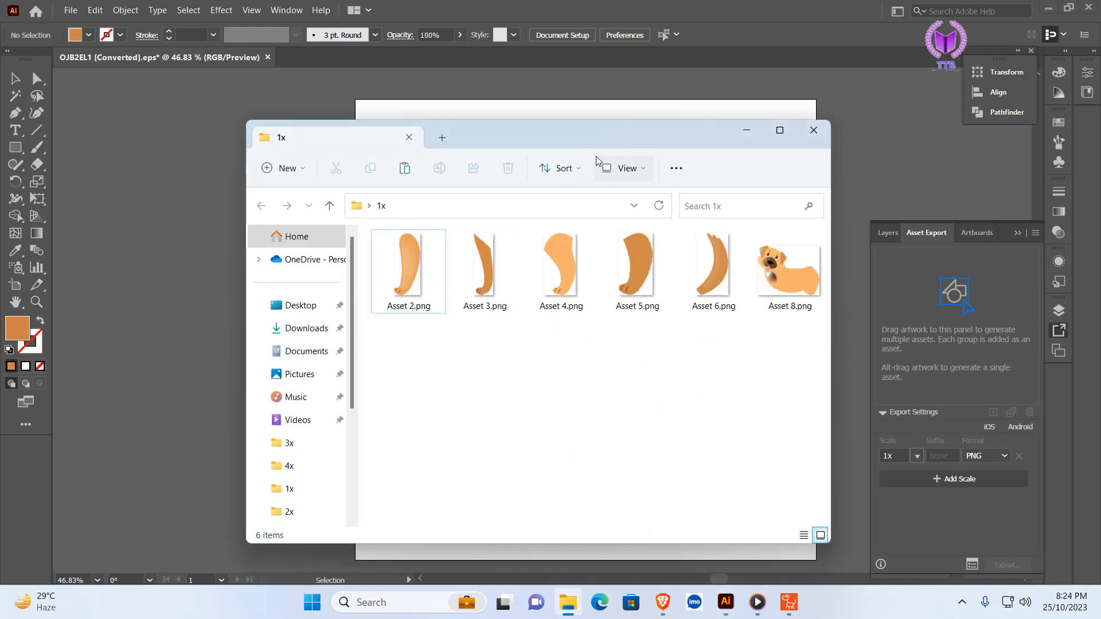
mouse_move(597, 139)
left_mouse_down()
mouse_move(656, 172)
mouse_move(604, 157)
left_mouse_up()
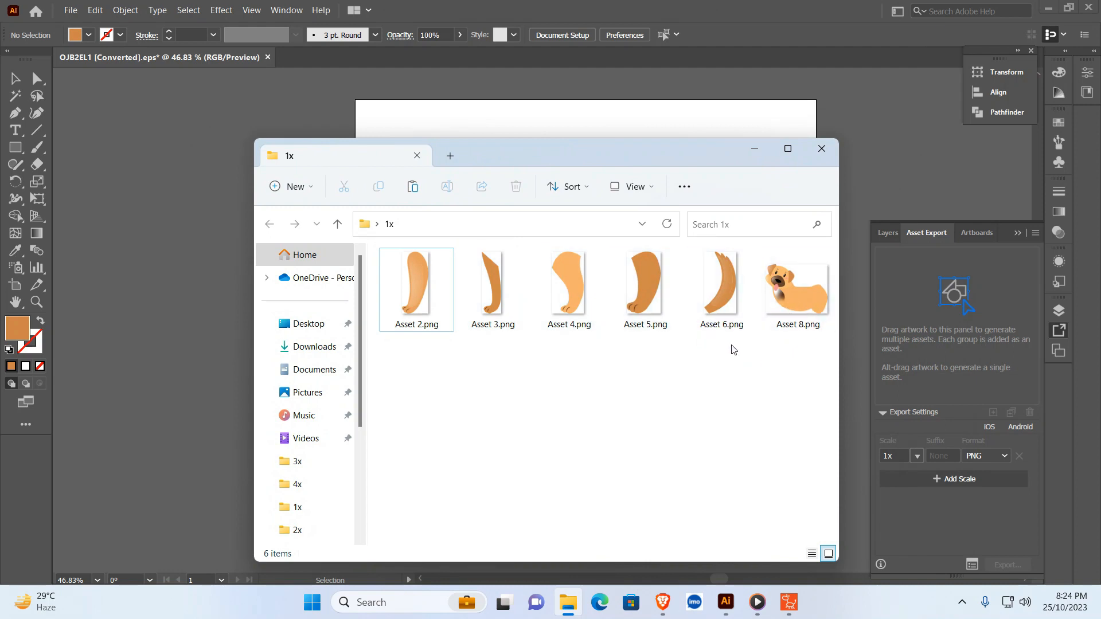
left_click_drag(634, 151, 619, 226)
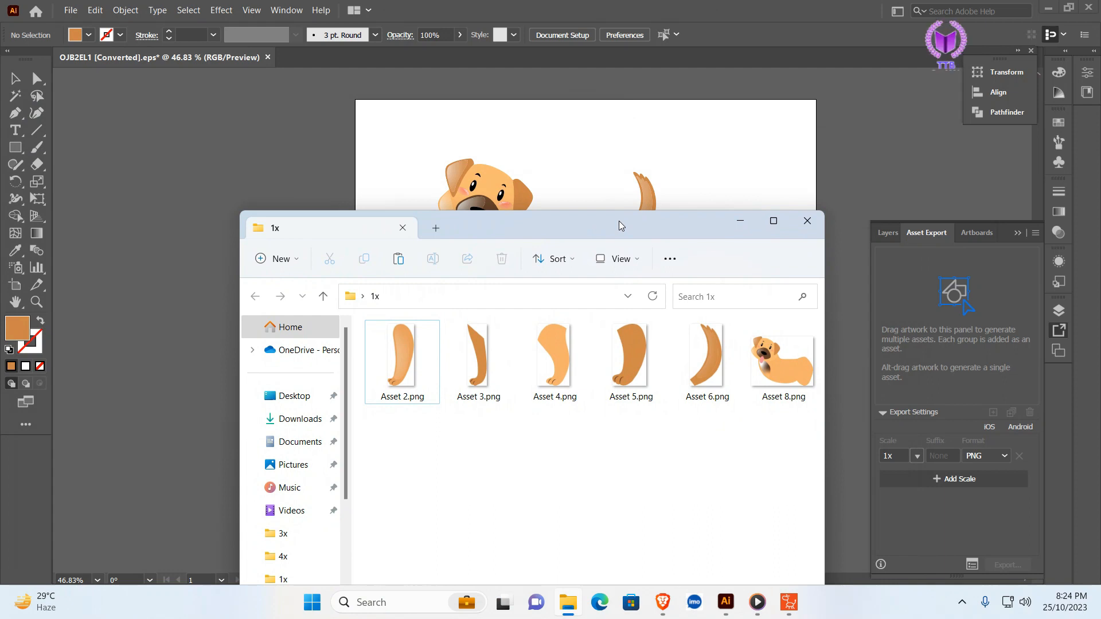
left_click(743, 222)
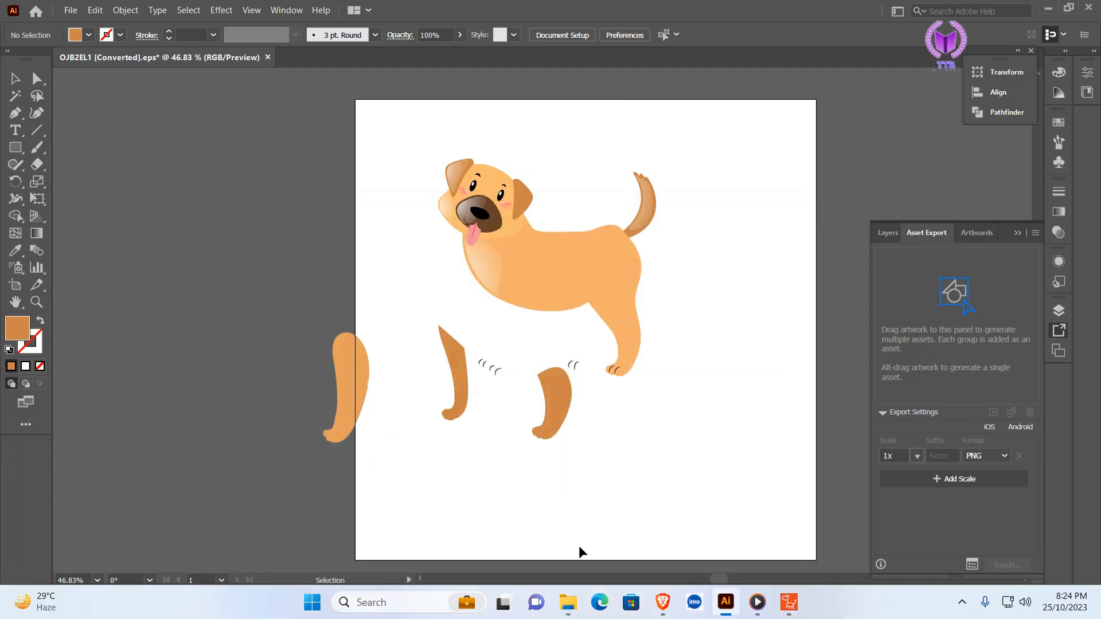
- Switch to Cartoon Animator and add the Dog Motion Bone actor from the G3 Animals character templates to the stage
left_click(789, 602)
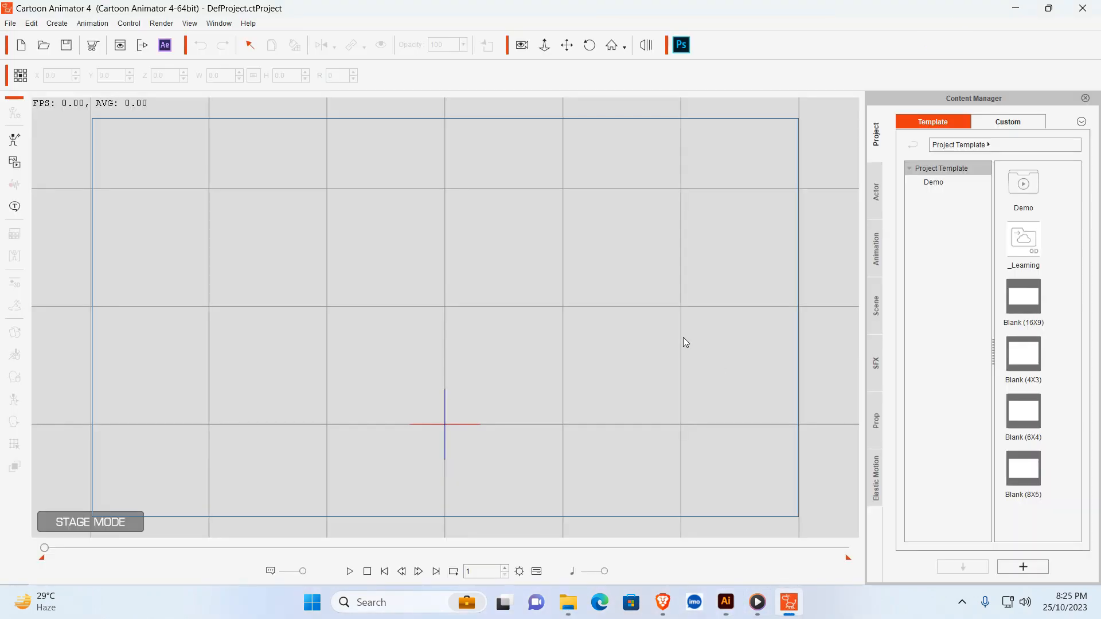
left_click(874, 192)
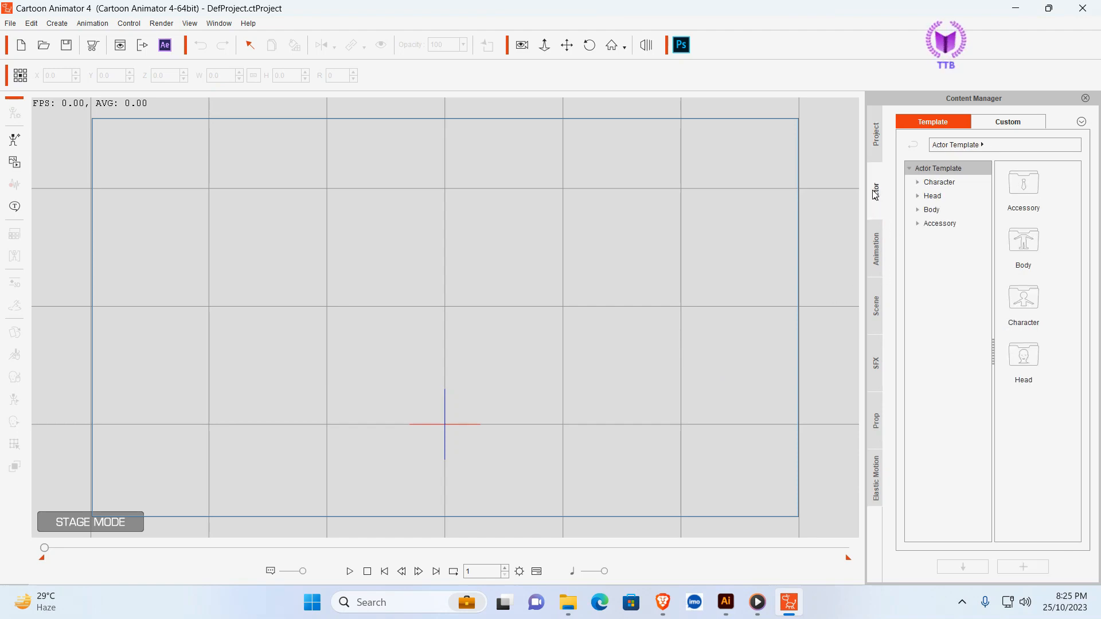
left_click(918, 182)
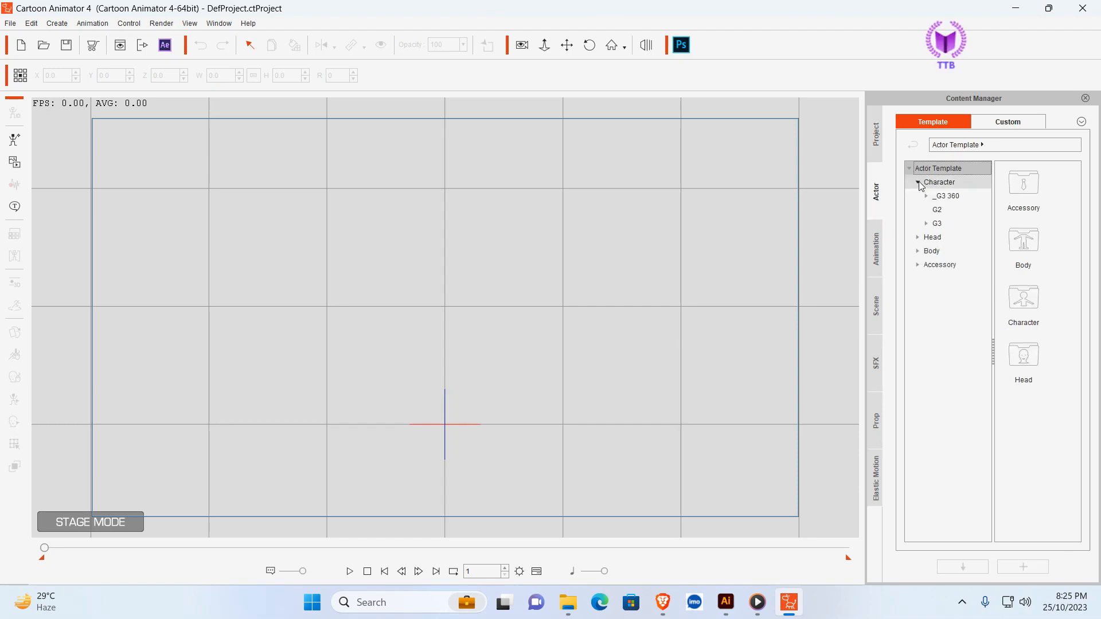
left_click(927, 225)
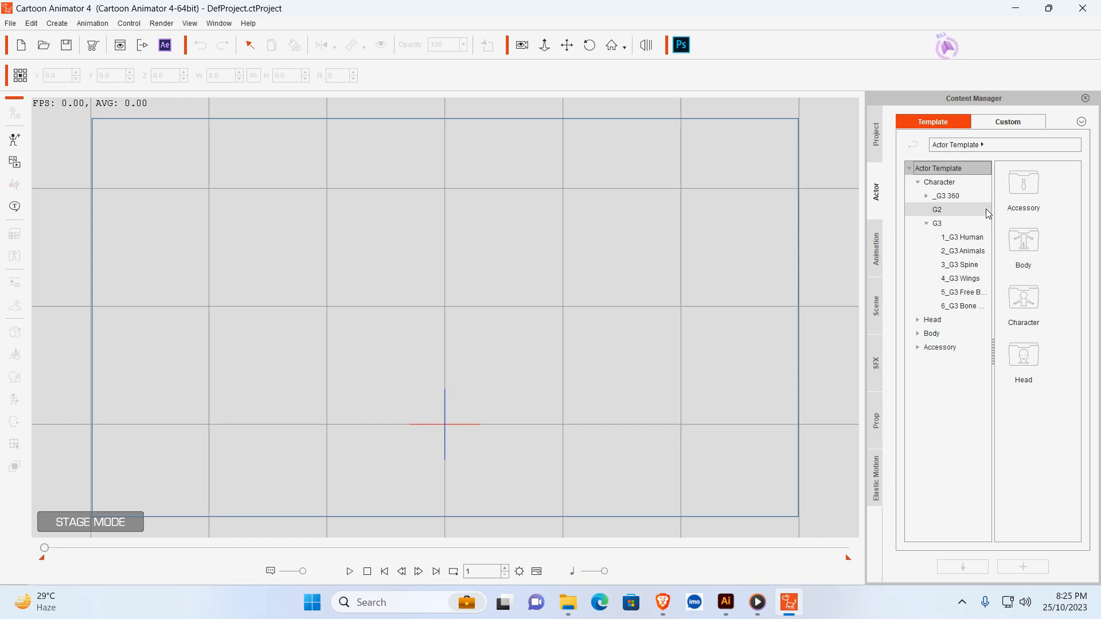
left_click(966, 257)
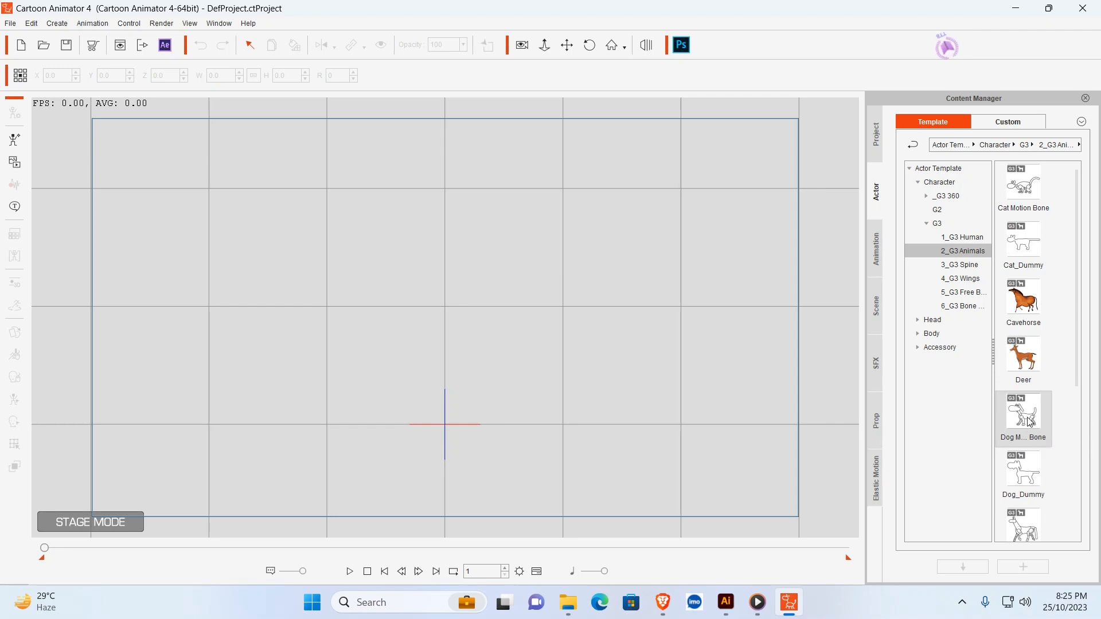
left_click_drag(1034, 442, 453, 324)
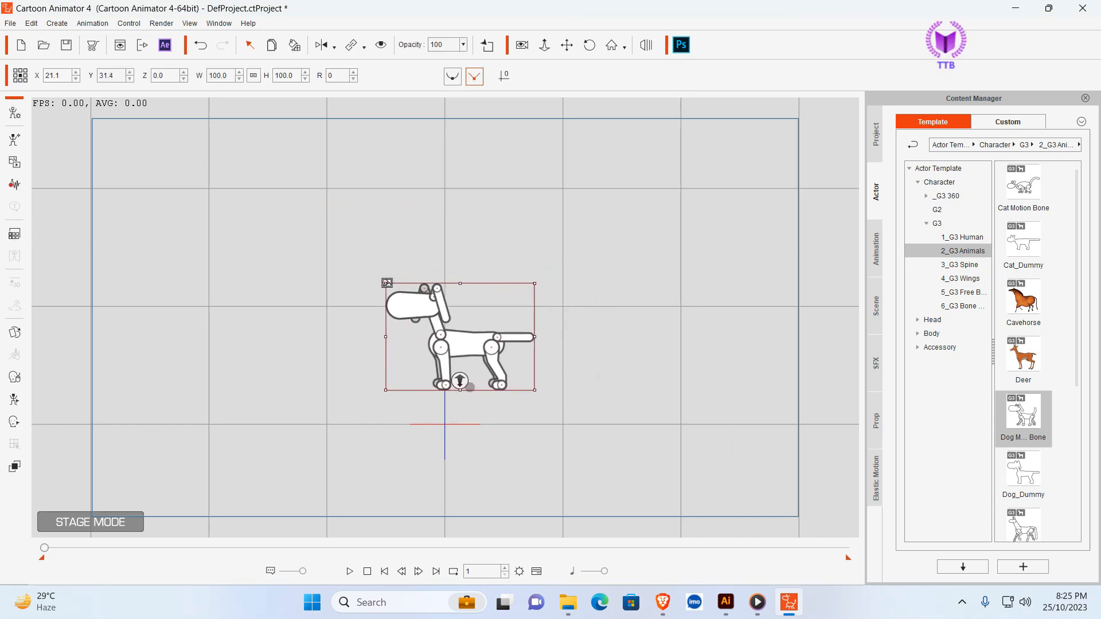
- Enlarge the dog bone actor to about 151% and open it in Composer mode with the Scene Manager closed
left_click_drag(394, 287, 344, 230)
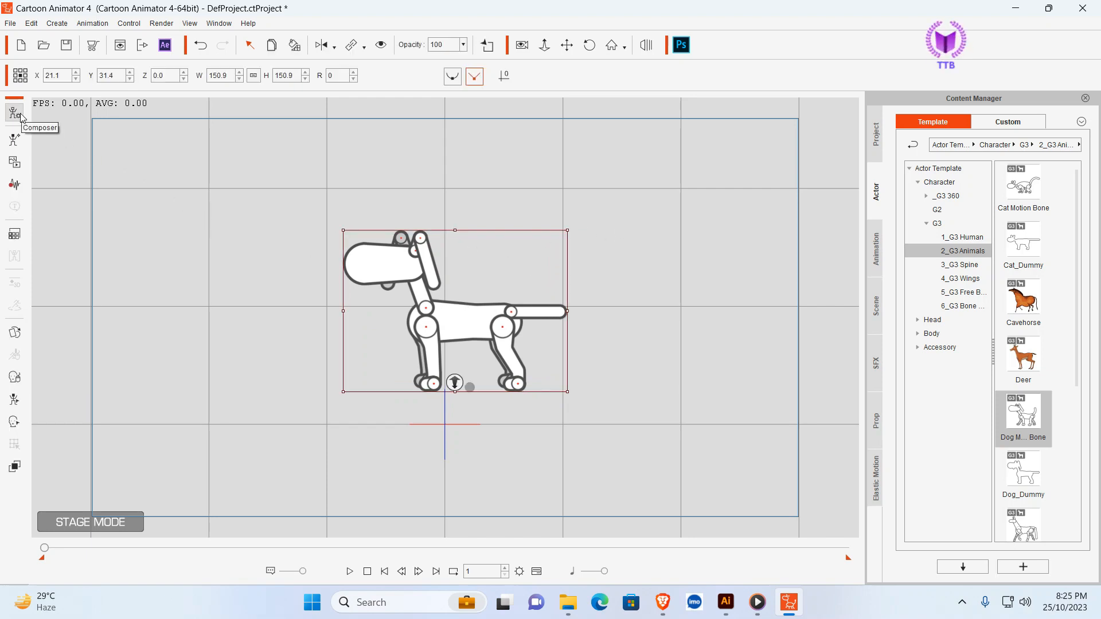
left_click(19, 113)
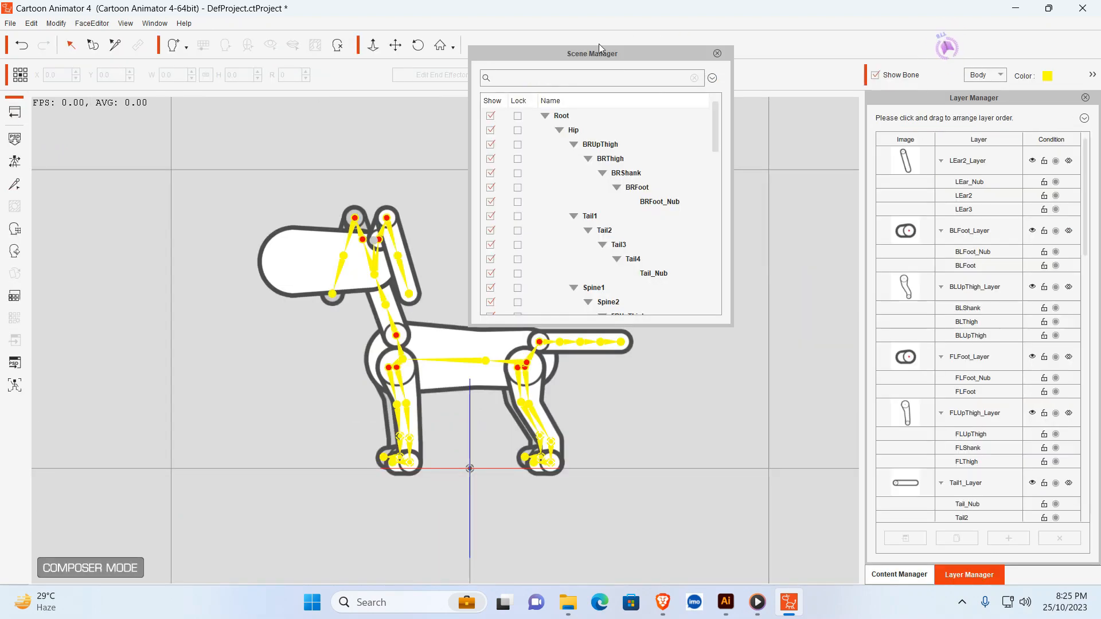
left_click(717, 53)
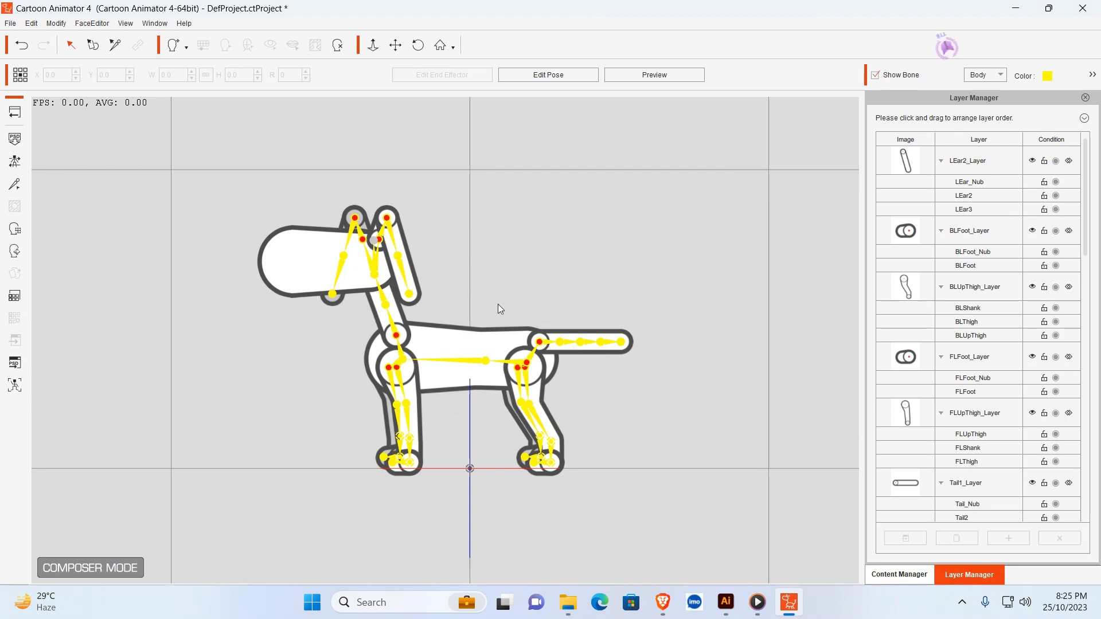
- Replace the dog's Hip sprite with the image Asset 8.png from the 1x folder
left_click(456, 340)
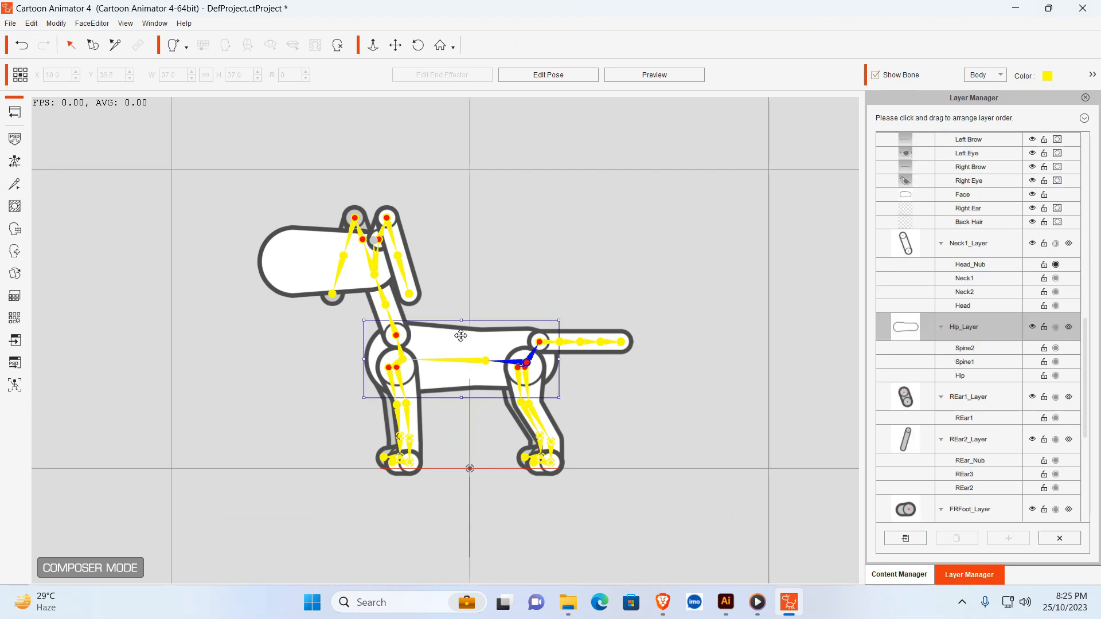
double_click(478, 341)
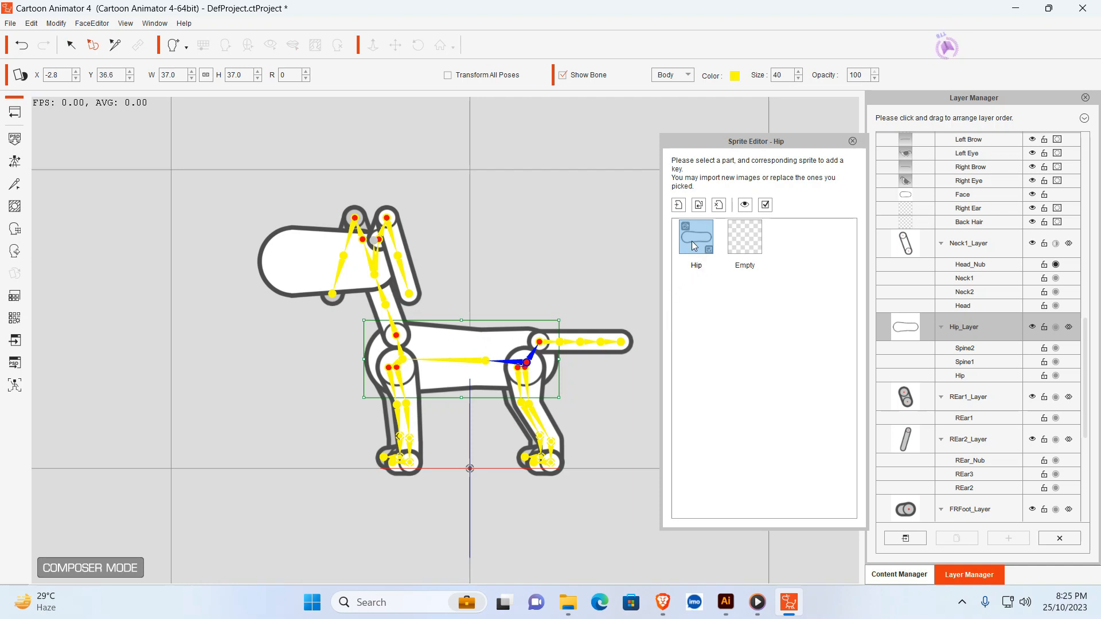
left_click(699, 207)
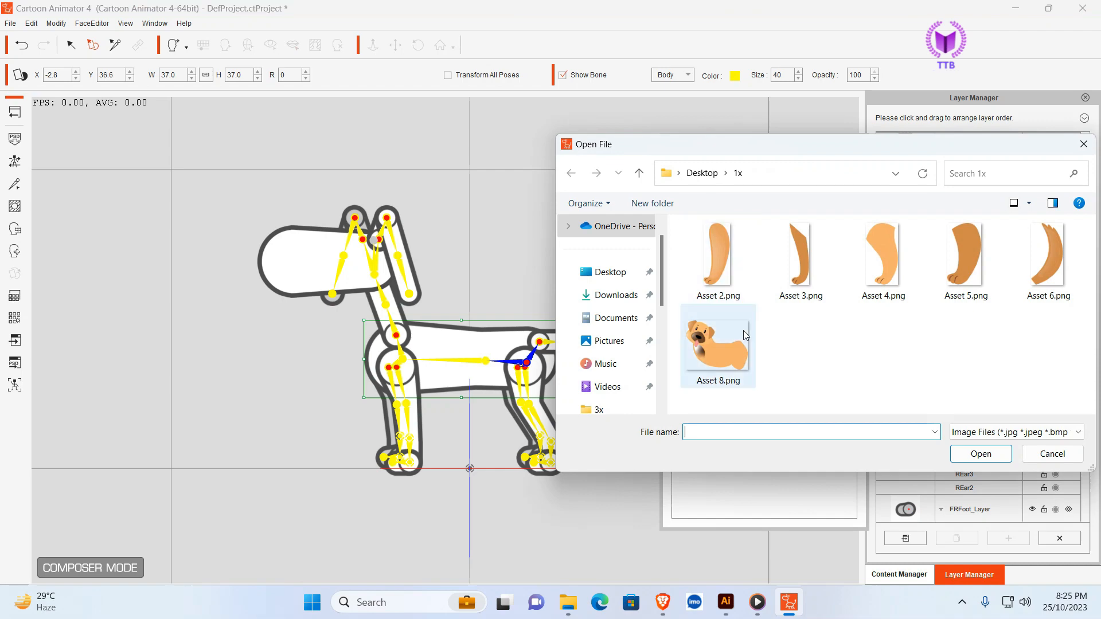
left_click(719, 356)
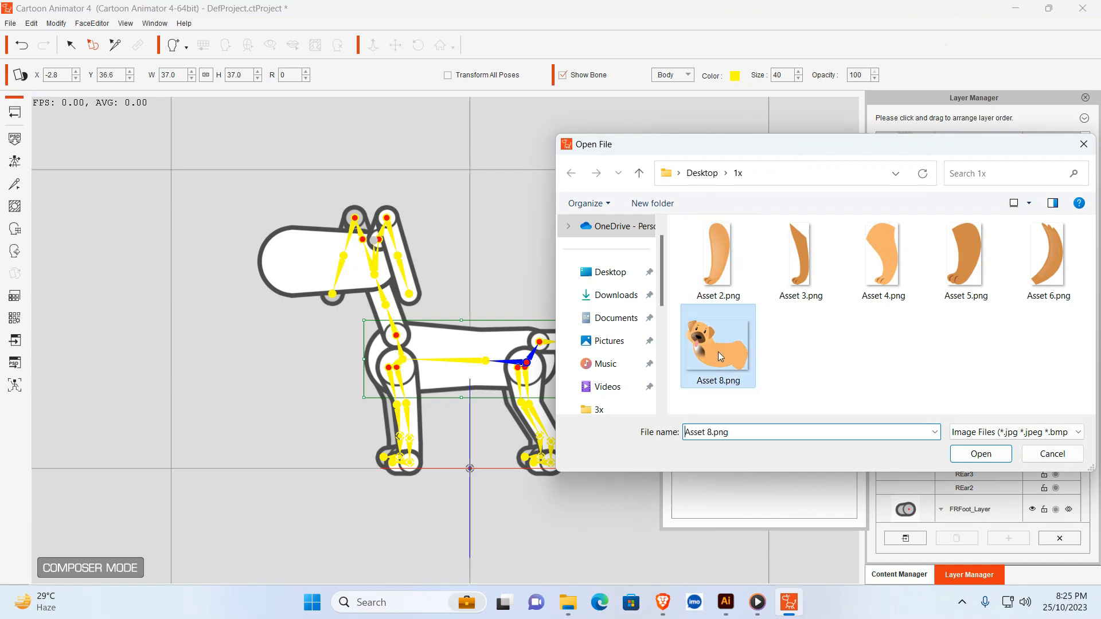
left_click(982, 454)
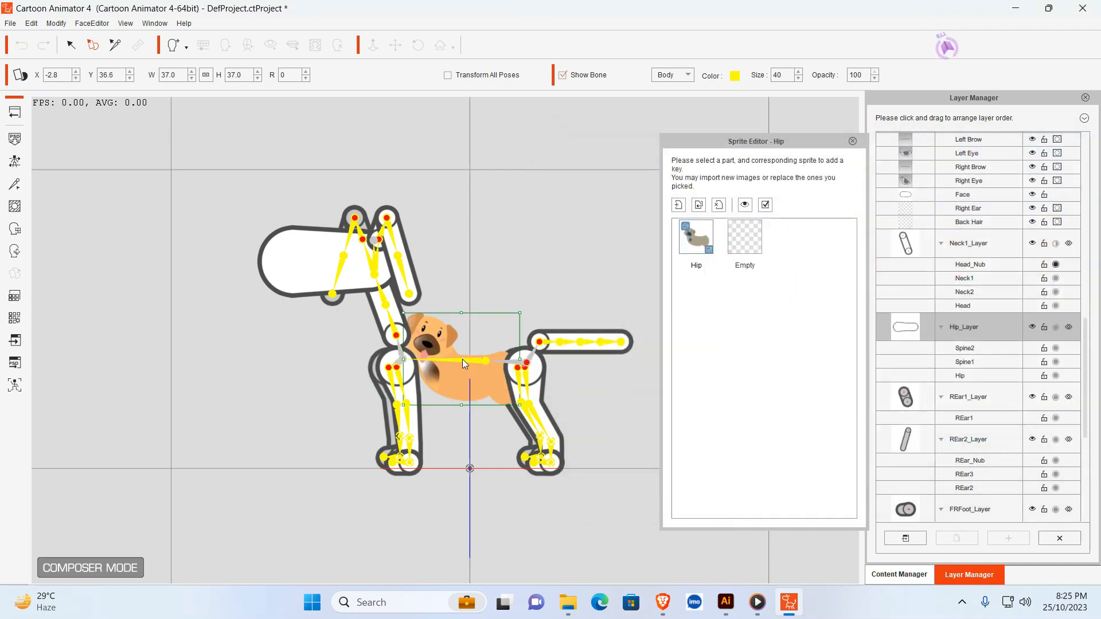
- Enlarge the dog body sprite to about 79% and position it over the hip and spine bones
left_click_drag(403, 313, 326, 251)
left_click_drag(441, 343, 401, 296)
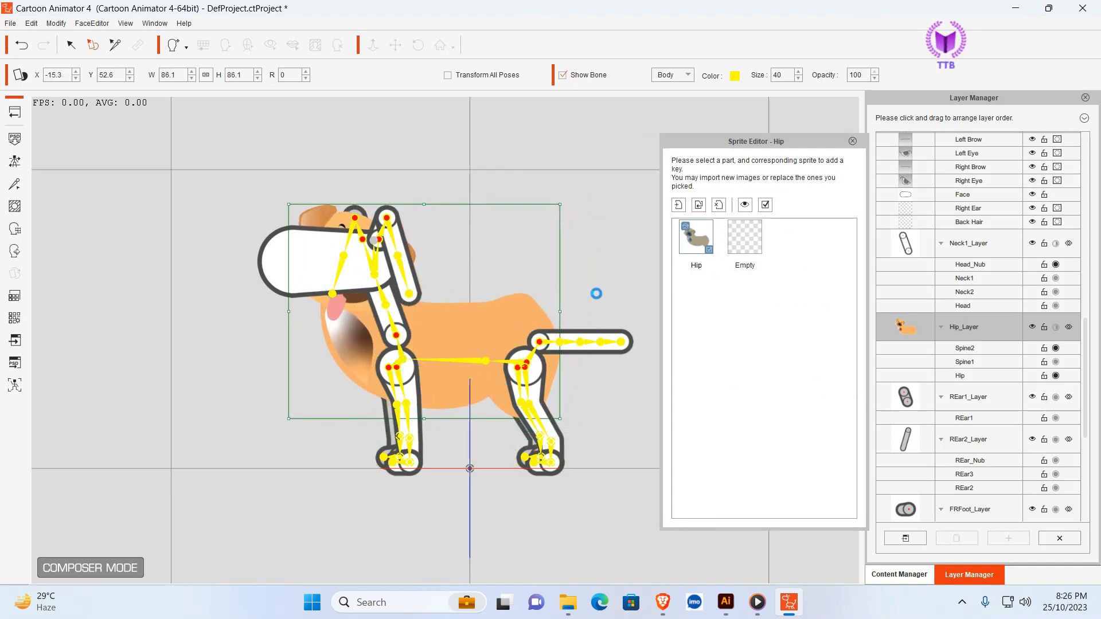
left_click_drag(559, 205, 548, 218)
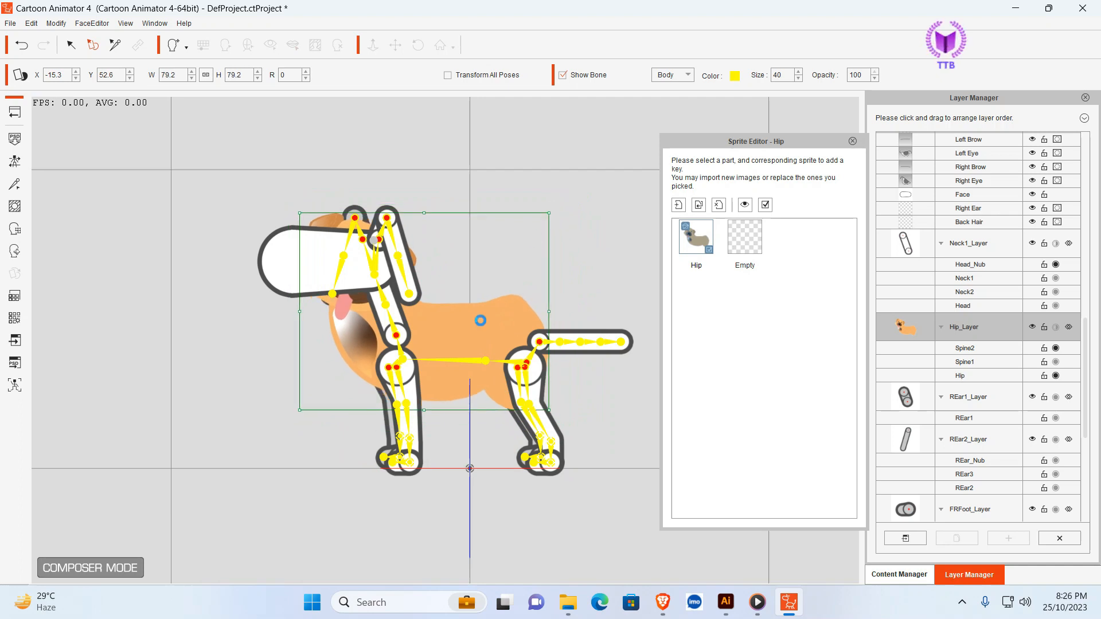
mouse_move(480, 320)
left_mouse_down()
mouse_move(500, 315)
mouse_move(489, 314)
left_mouse_up()
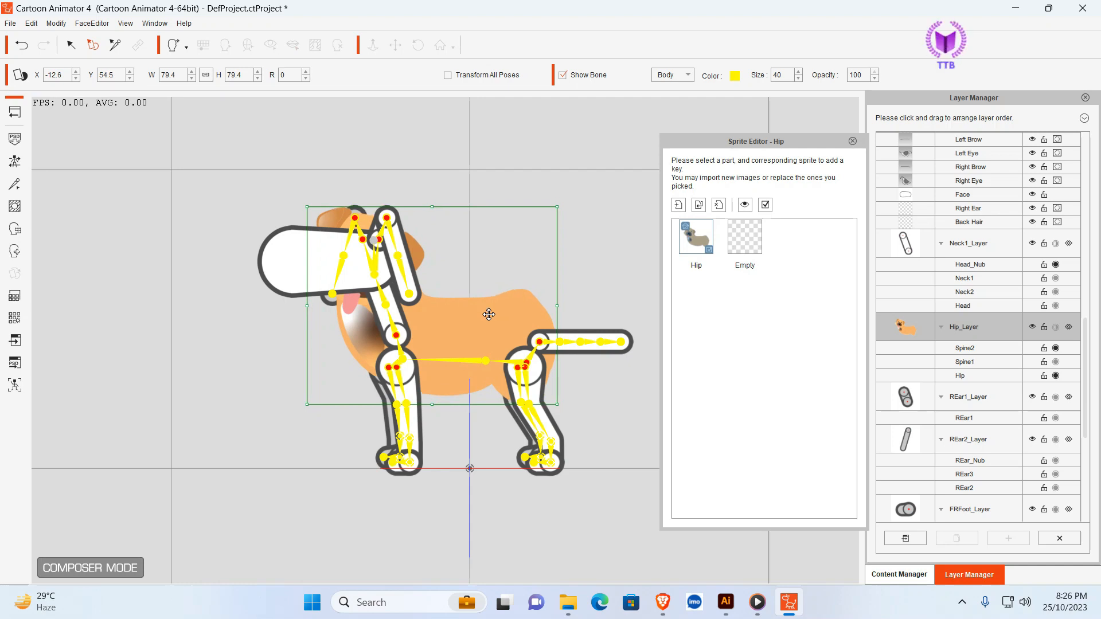
- Delete the placeholder Face sprite from the dog's head
left_click(329, 263)
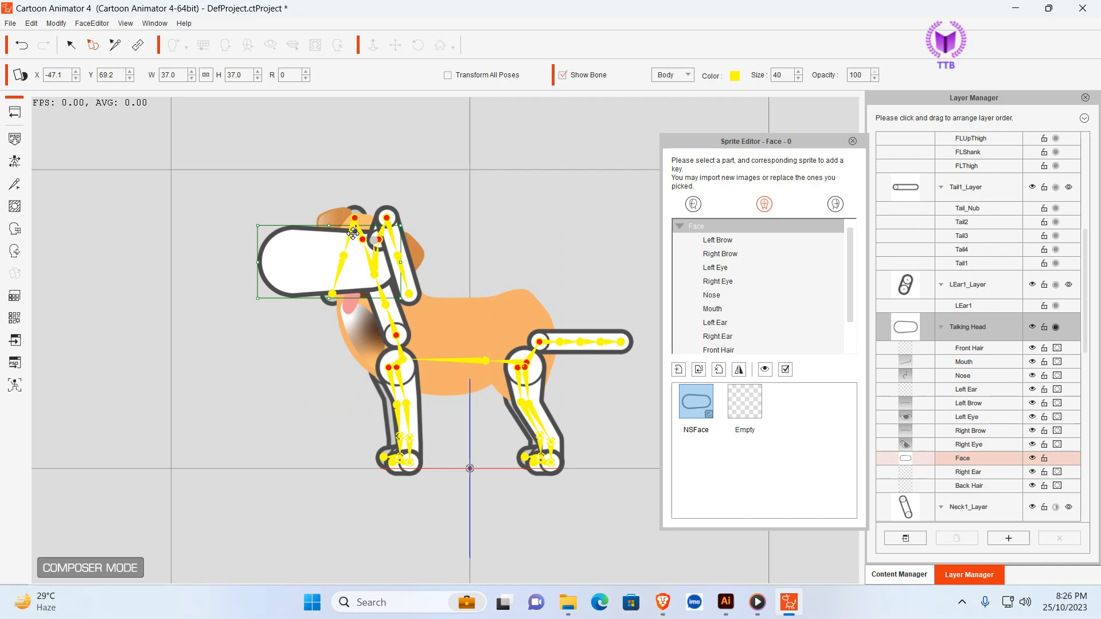
left_click_drag(317, 241, 319, 242)
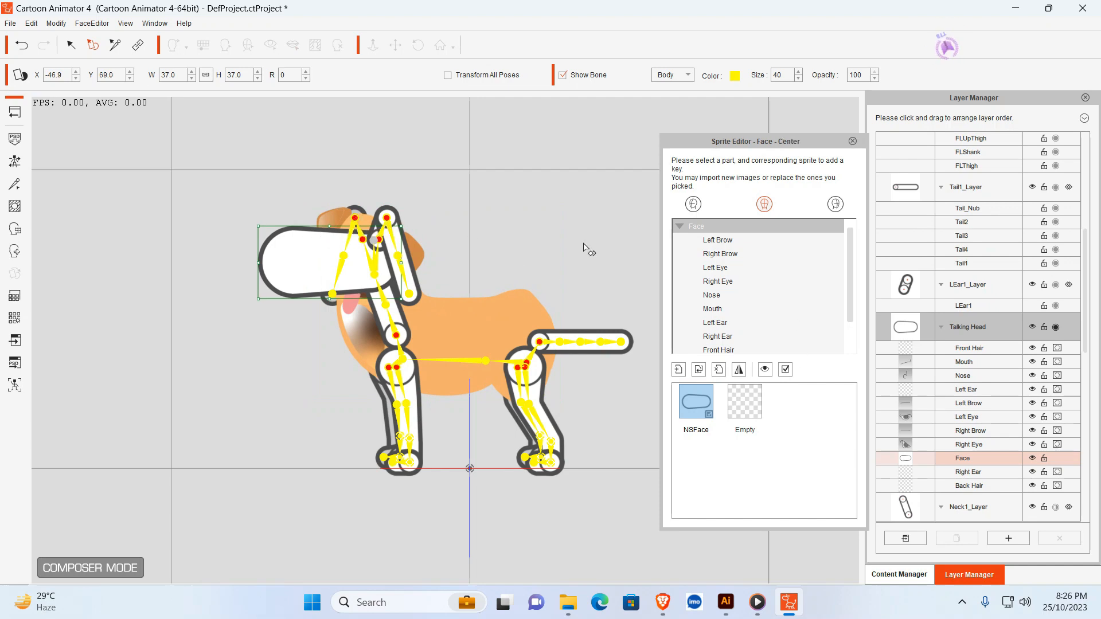
left_click(719, 369)
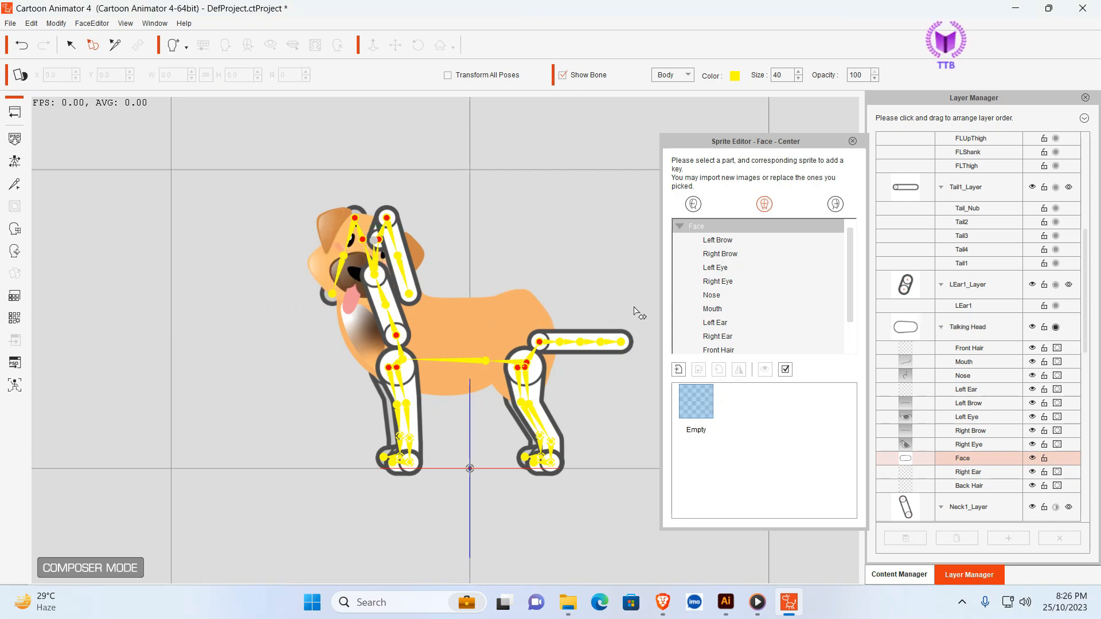
- Delete the placeholder sprites of the left ear (LEar2 and LEar1) and the neck (Neck1)
left_click(401, 242)
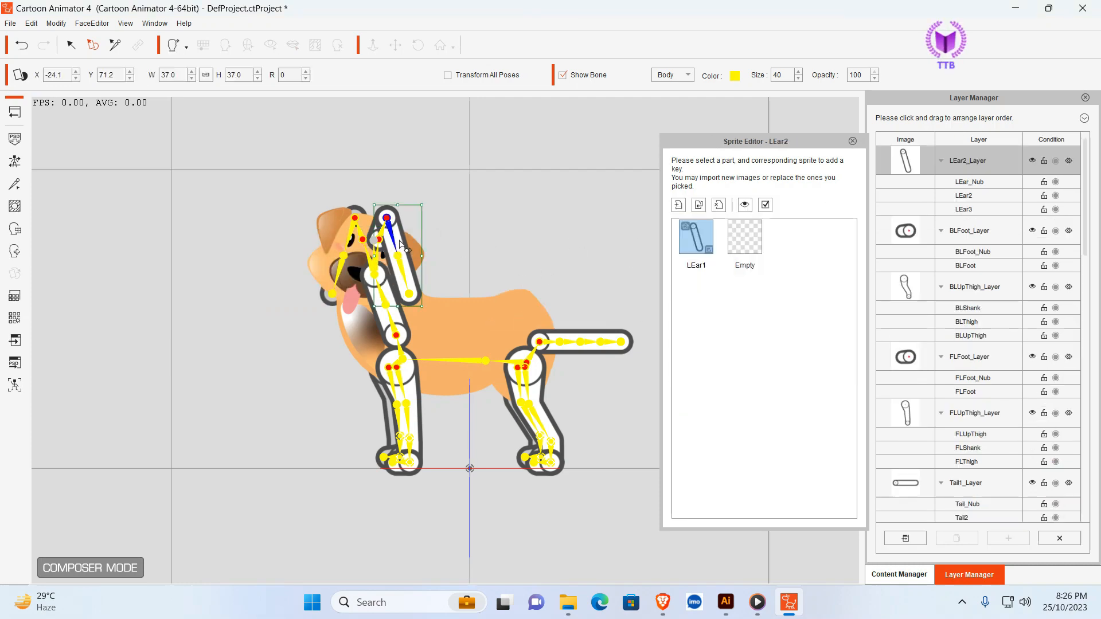
left_click(719, 207)
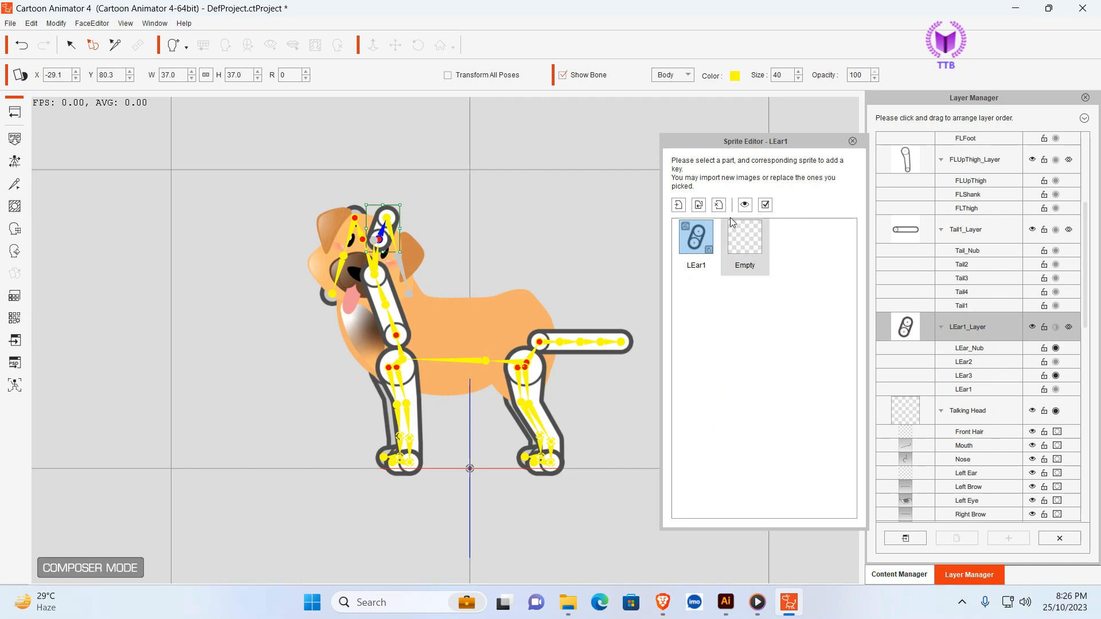
left_click(719, 207)
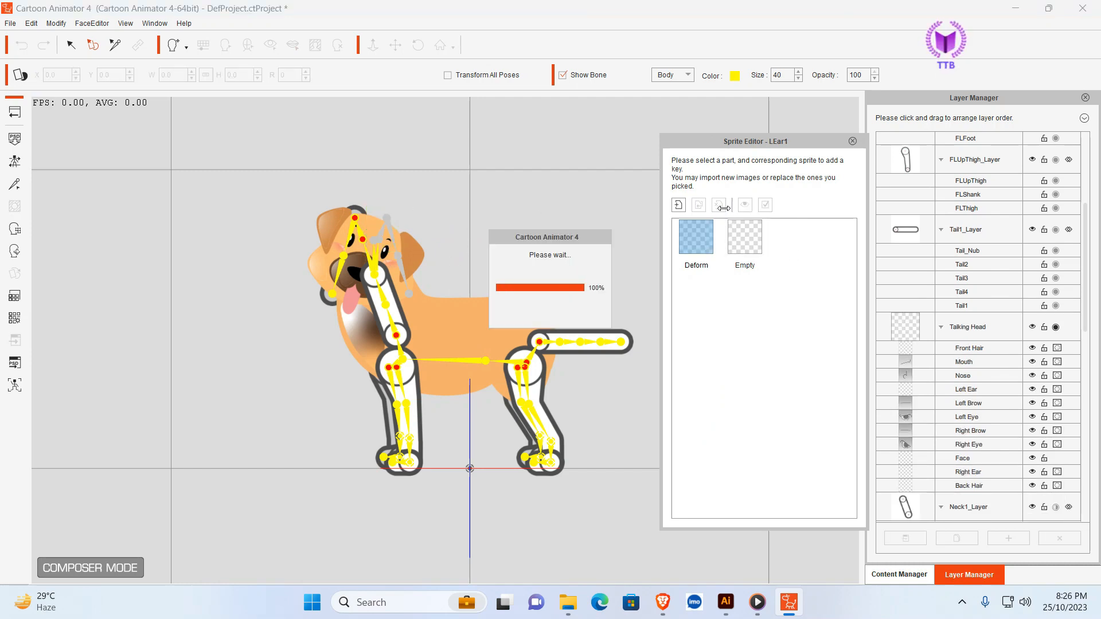
left_click(387, 293)
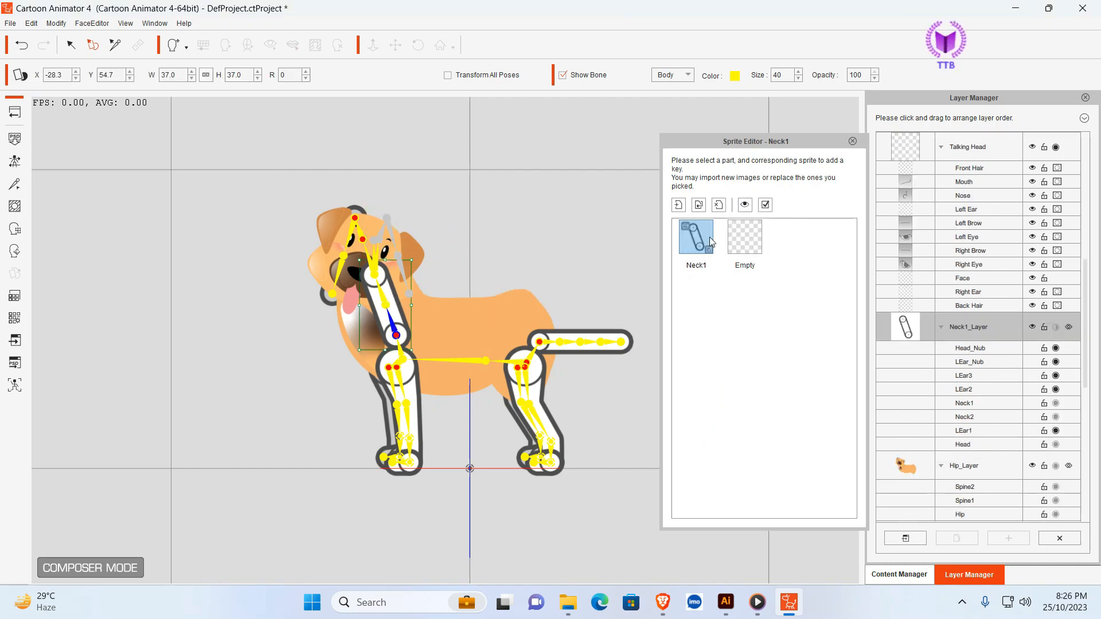
left_click(719, 205)
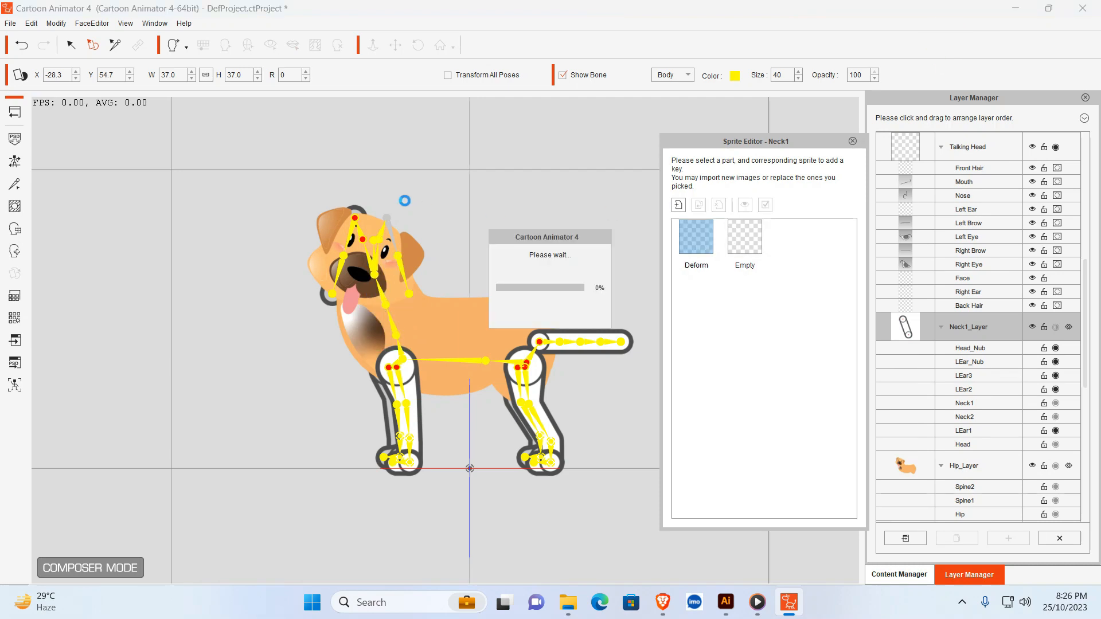
- Move the dog body down out of the way and delete the placeholder right-ear sprites REar1 and REar2
left_click(364, 213)
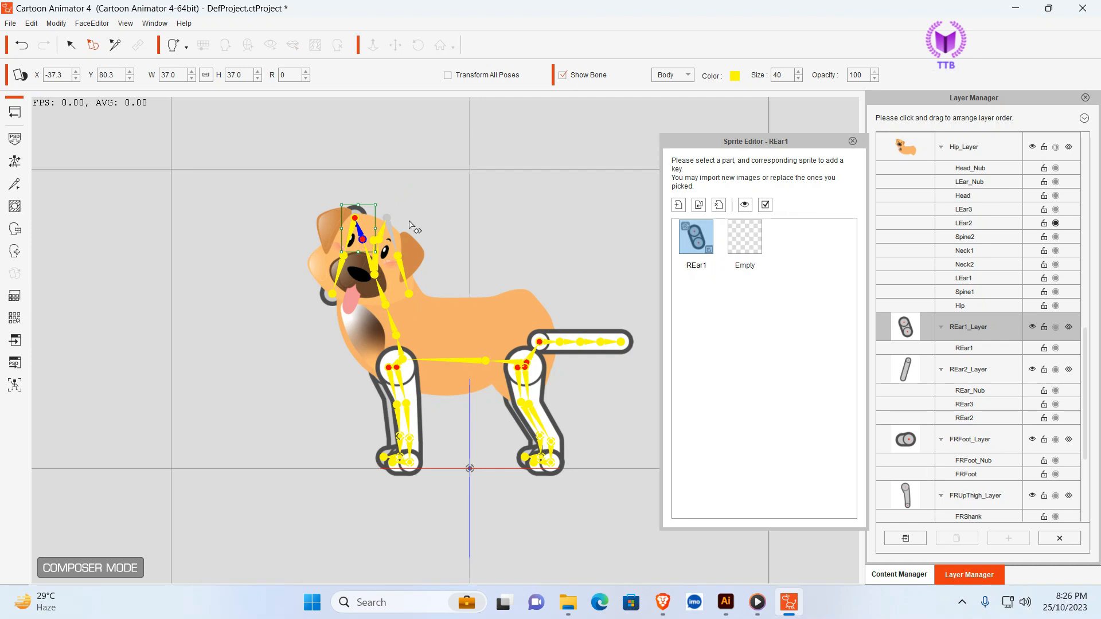
left_click(435, 313)
left_click_drag(443, 304, 442, 362)
left_click(361, 226)
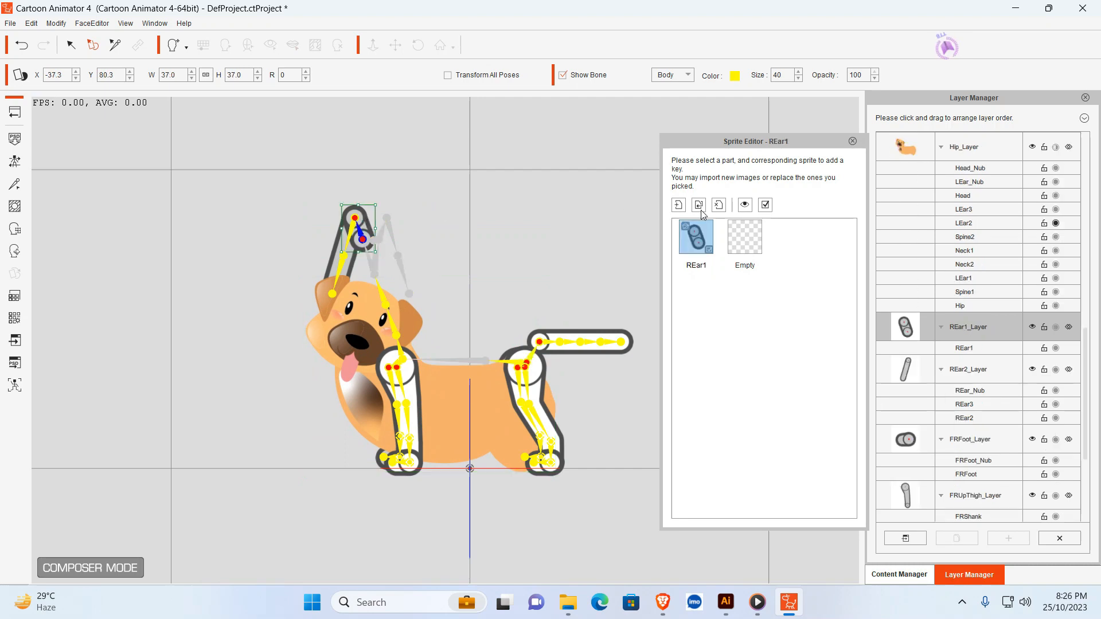
left_click(718, 205)
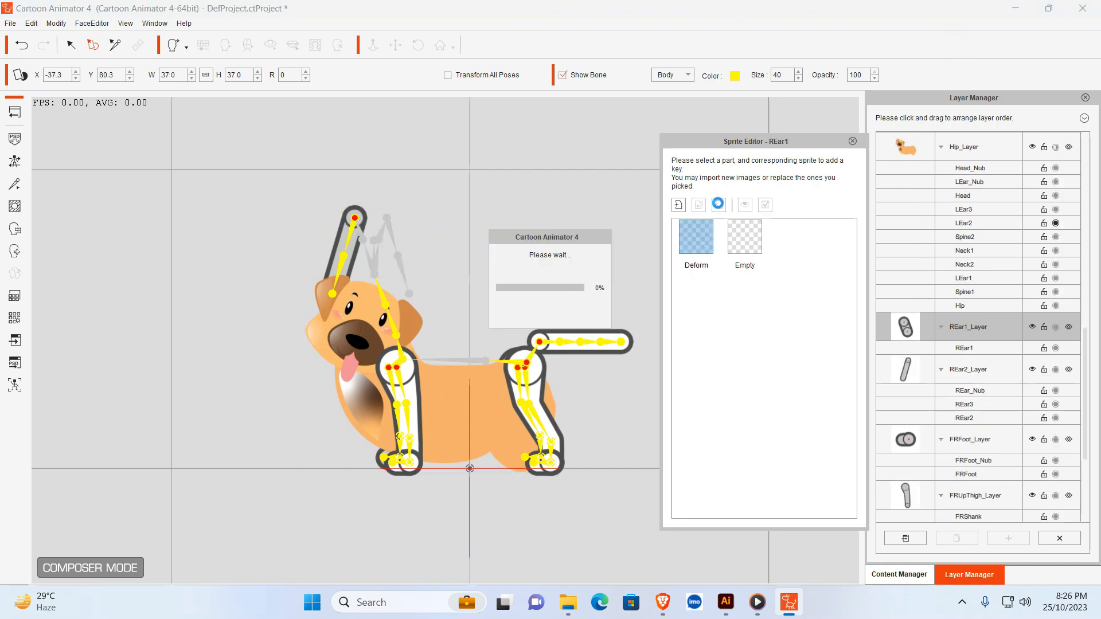
left_click(361, 220)
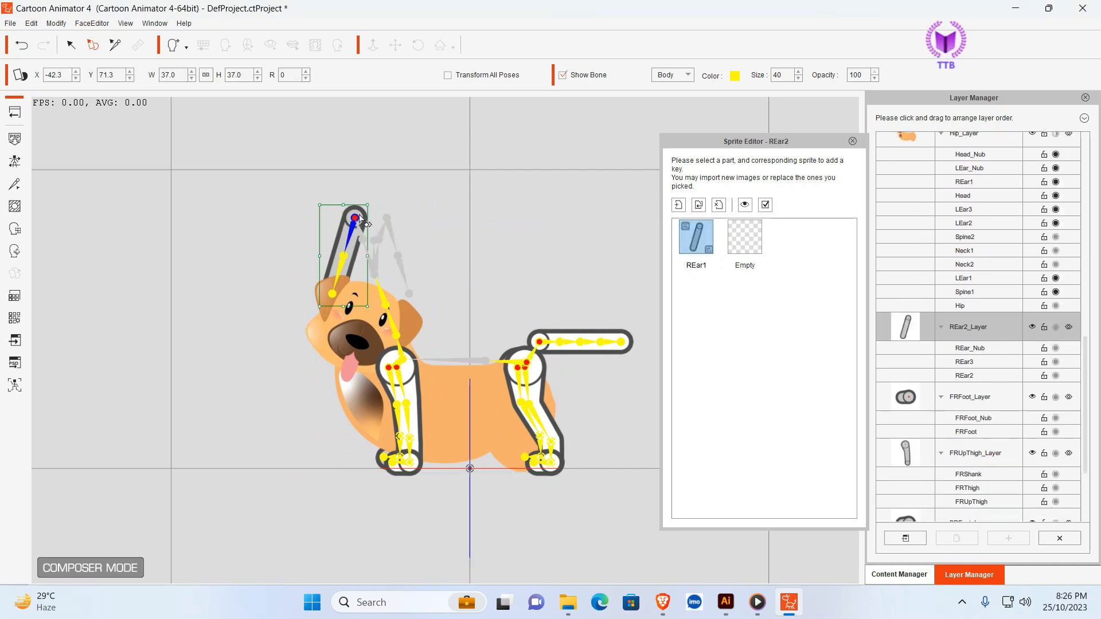
left_click(719, 206)
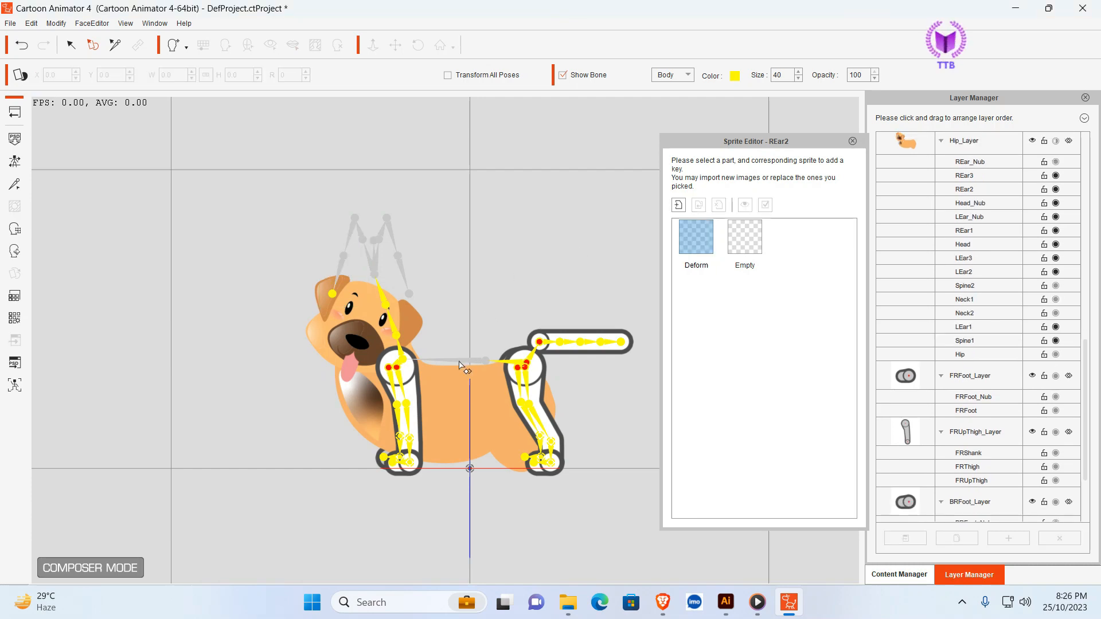
- Move the dog body sprite back up over the bones to about X -13.4, Y 56.6
left_click(451, 395)
left_click_drag(449, 396, 449, 323)
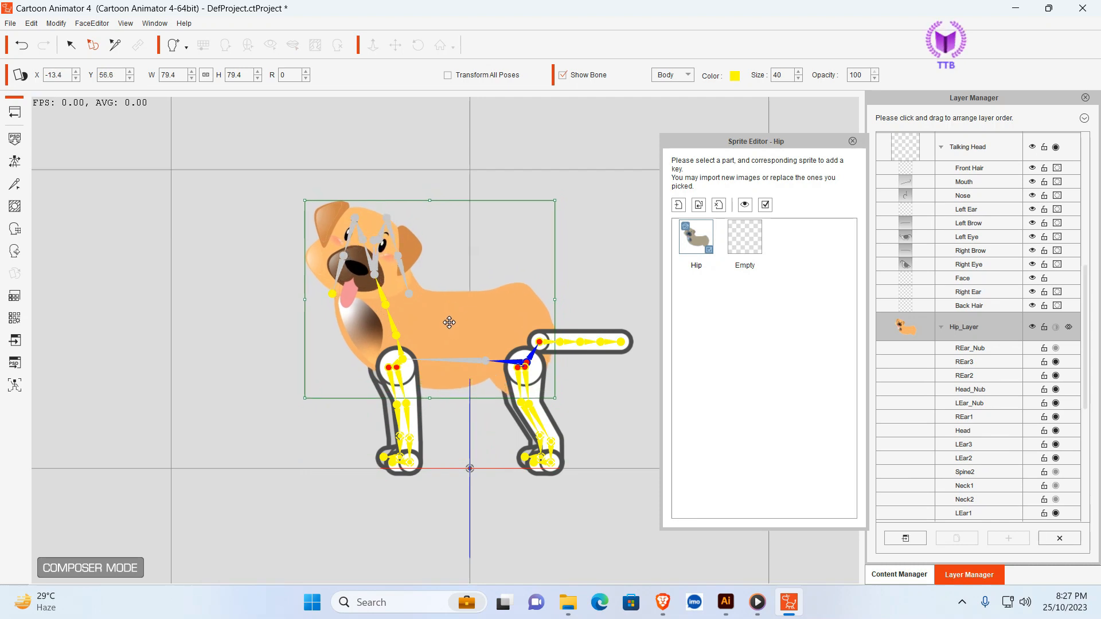
left_click(631, 300)
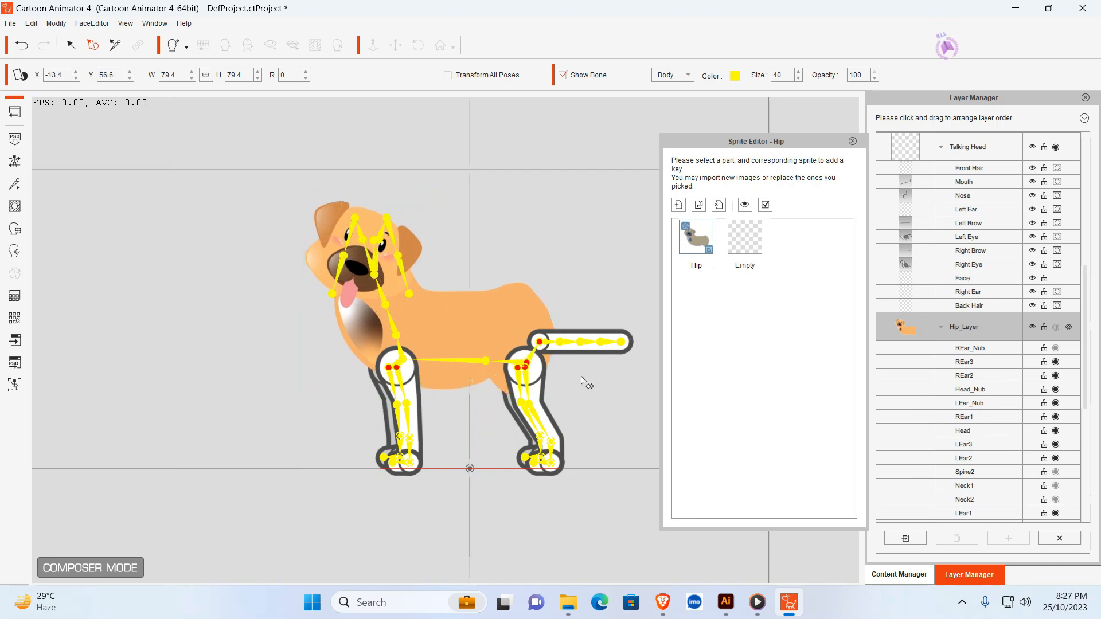
- Replace the BLUpThigh sprite with Asset 4.png and enlarge it to about 76% over the back left leg bones
left_click(539, 394)
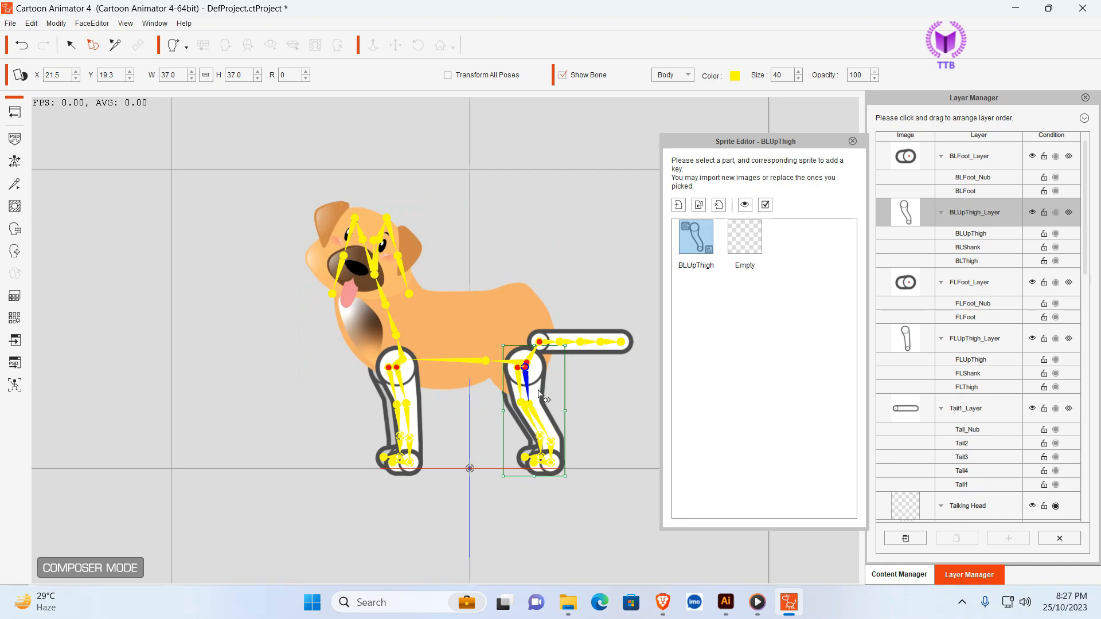
left_click(699, 205)
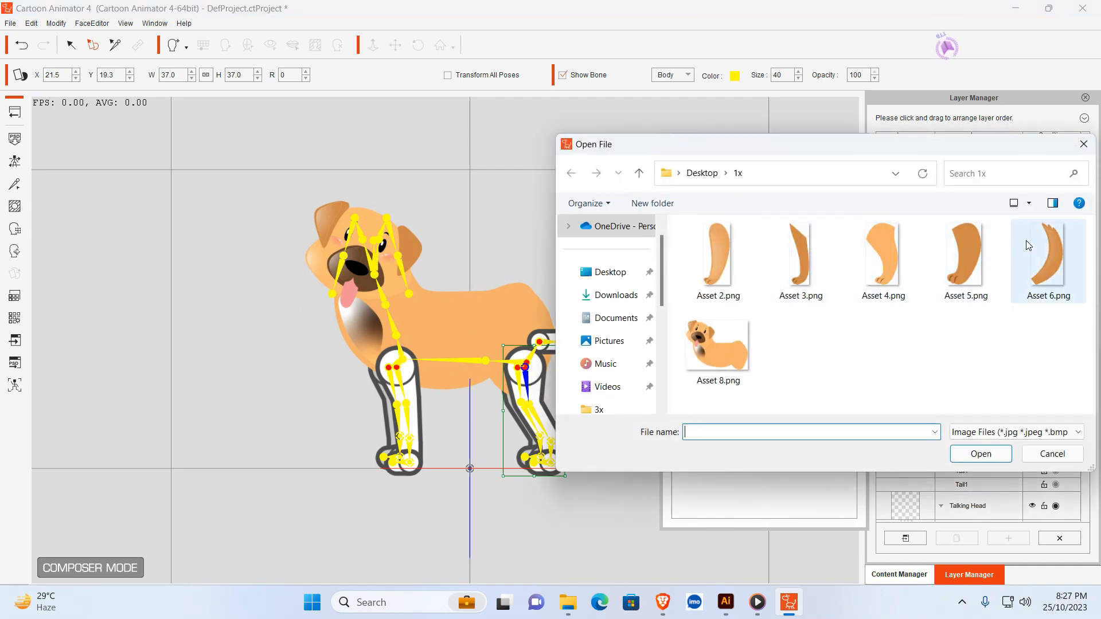
left_click(877, 244)
left_click(984, 454)
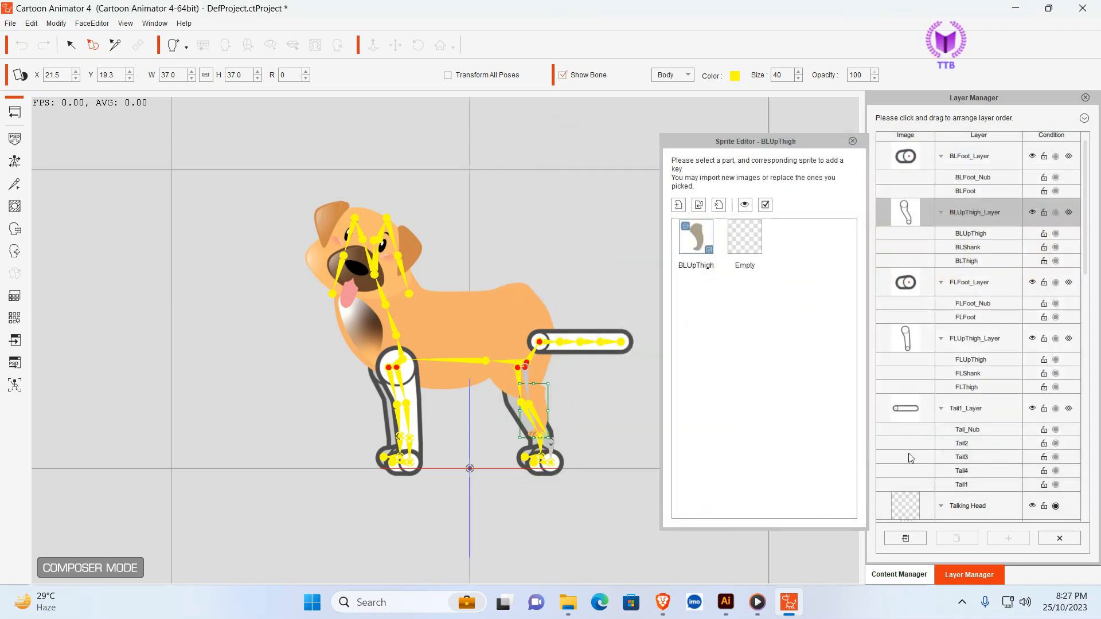
left_click_drag(526, 439, 499, 483)
left_click_drag(533, 412, 532, 393)
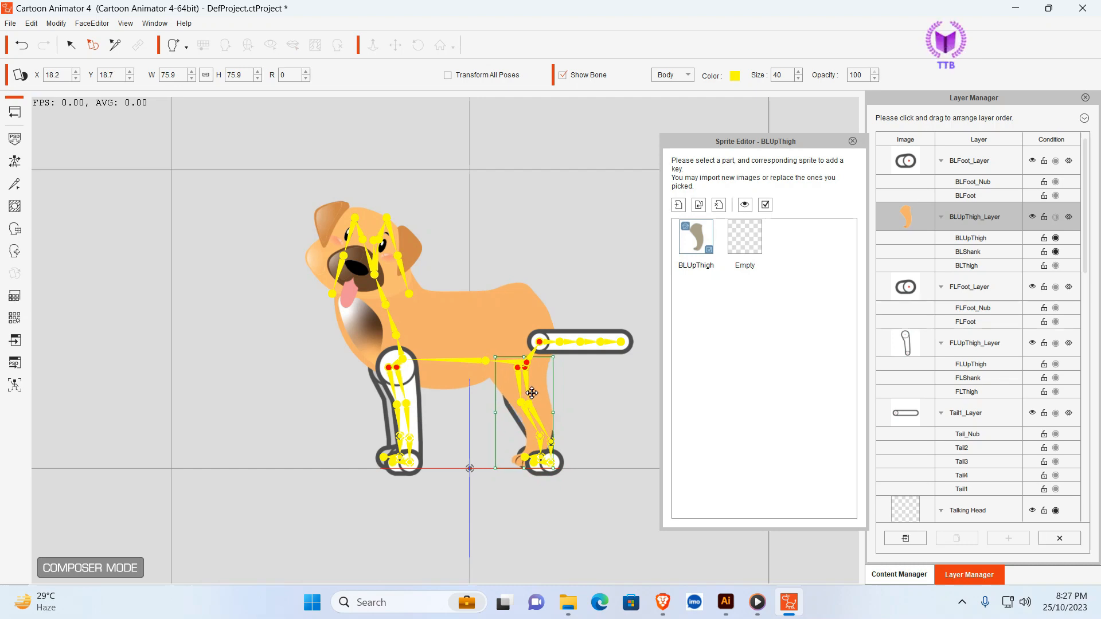
left_click(599, 396)
- Delete the placeholder BLFoot sprite and move the back left leg sprite aside behind the dog, to about X 41.2
left_click(559, 461)
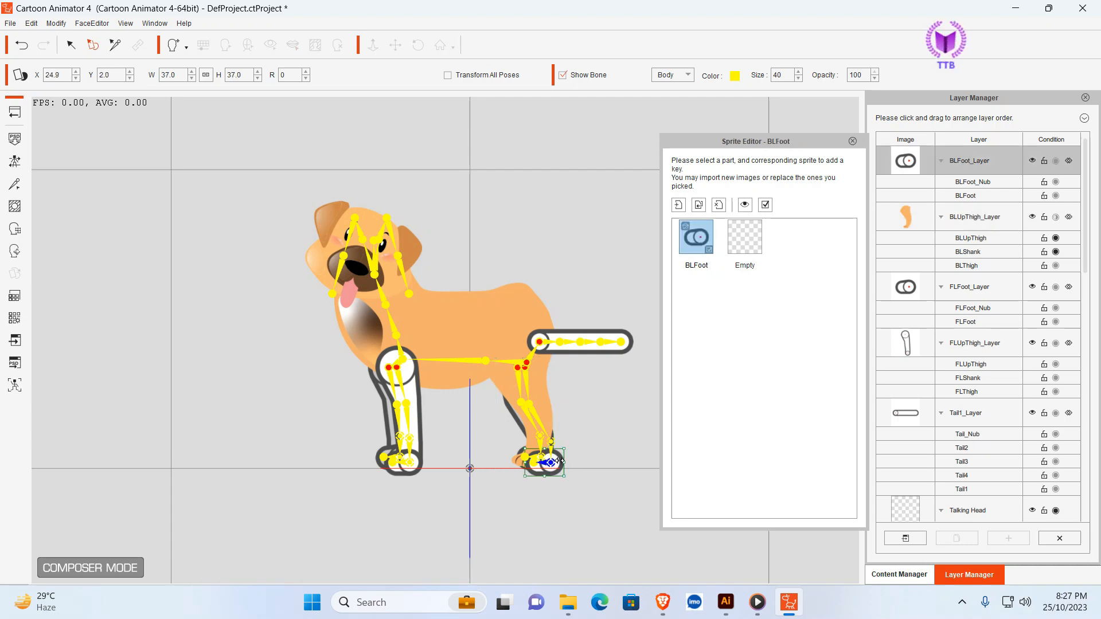
left_click(720, 204)
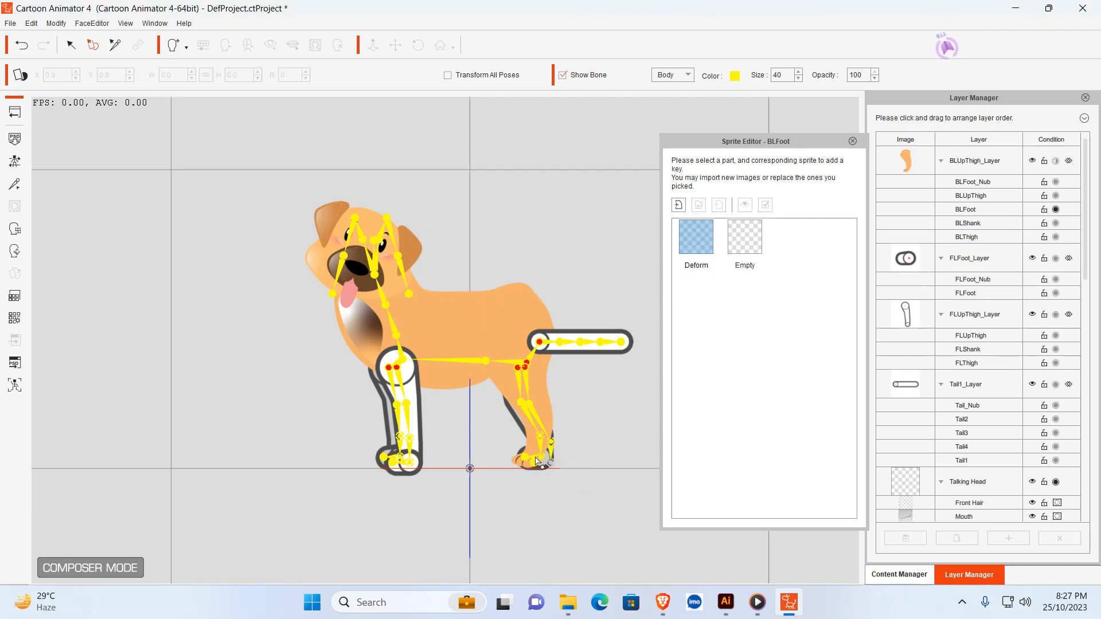
left_click(541, 387)
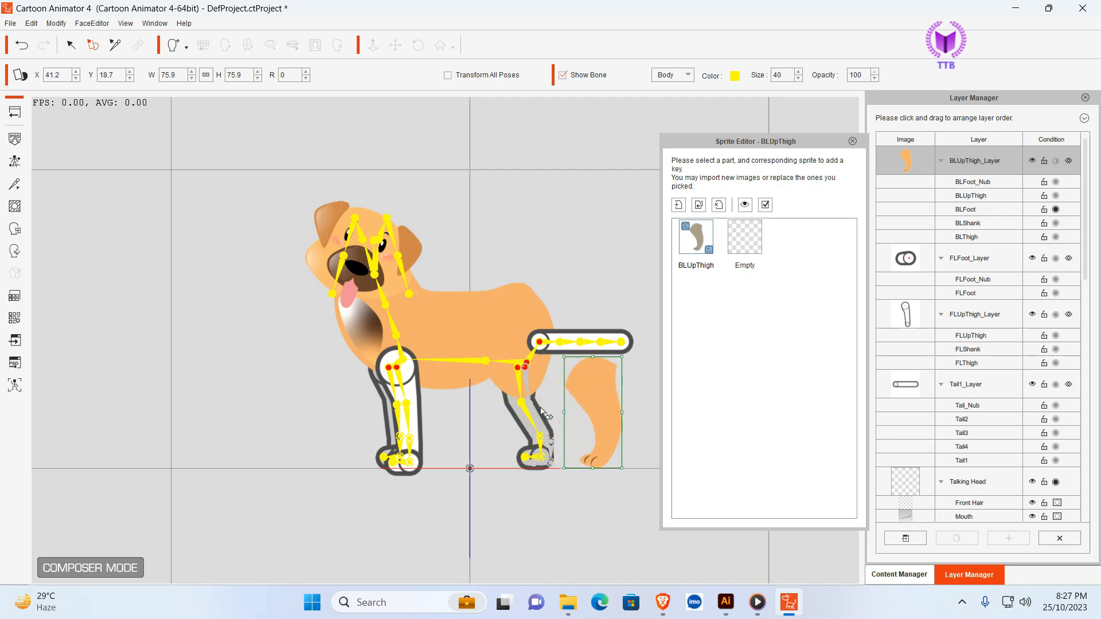
- Replace the BRUpThigh sprite with Asset 5.png, enlarge it to about 85%, and place it beneath the rear of the body
left_click(518, 417)
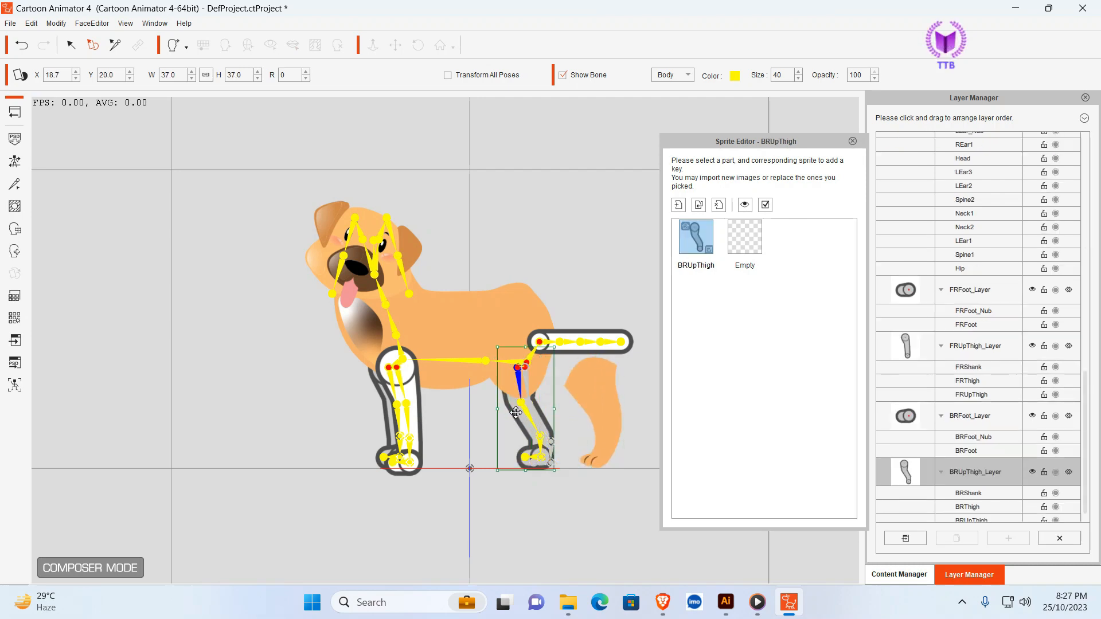
left_click(720, 207)
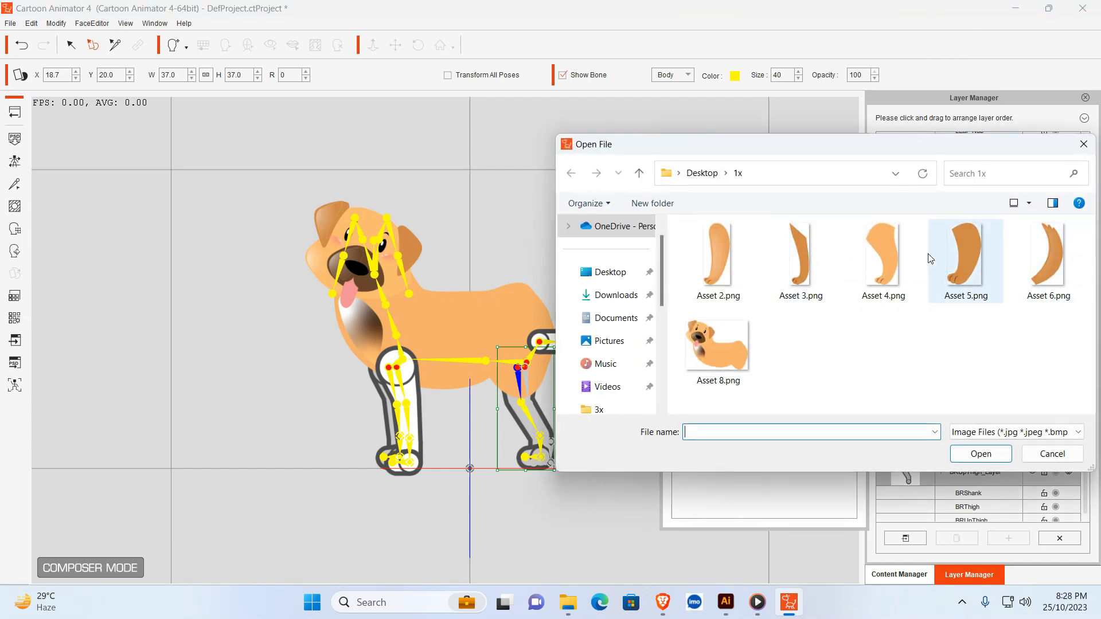
left_click(970, 255)
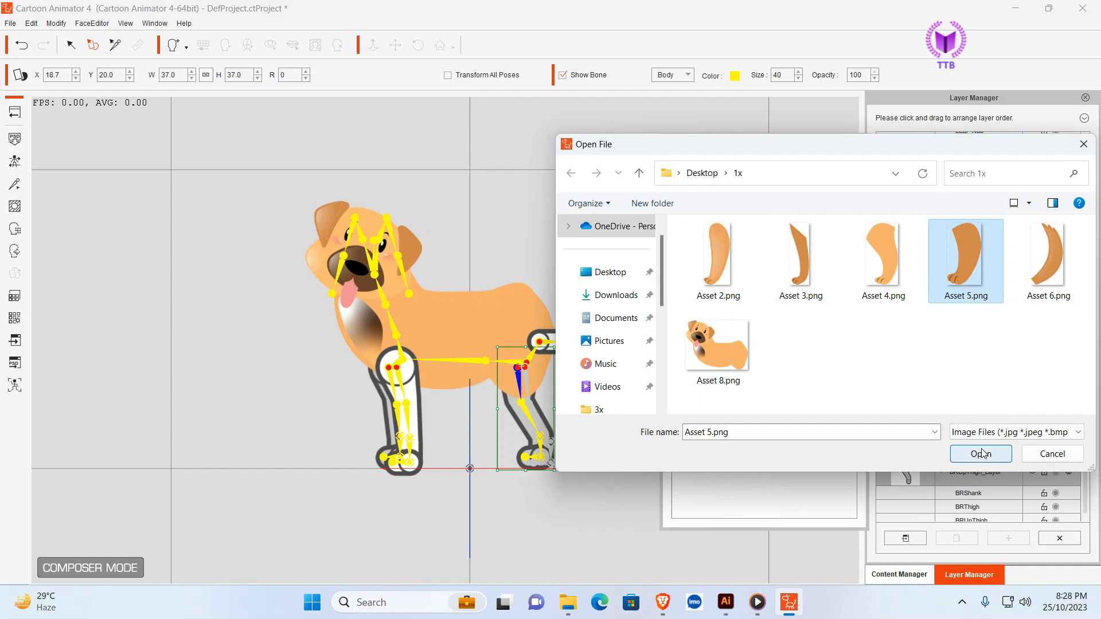
left_click(981, 453)
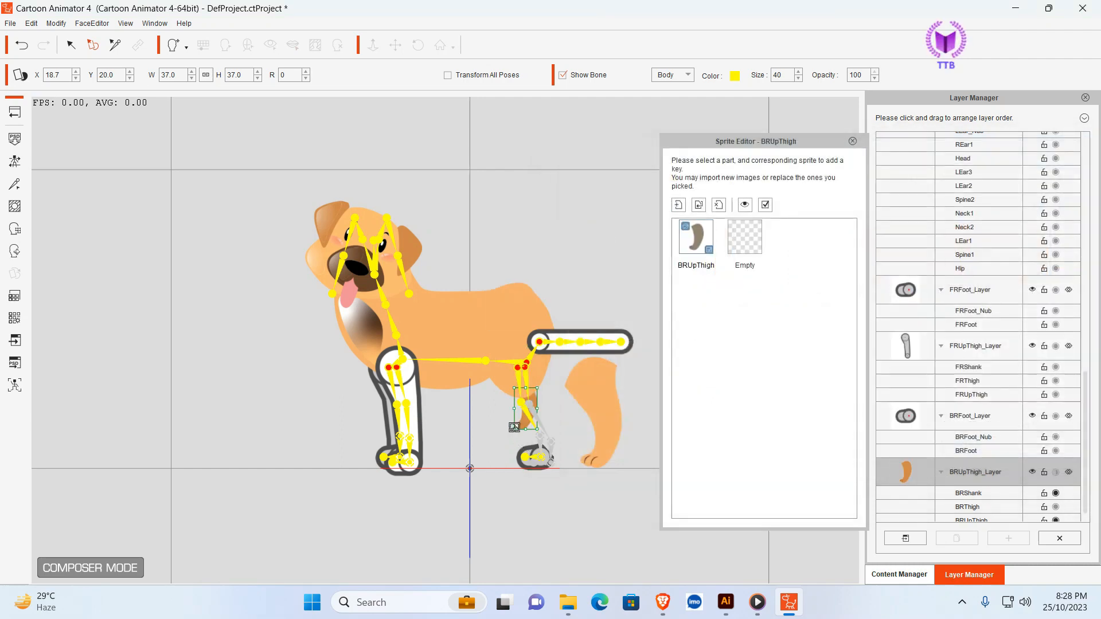
mouse_move(514, 427)
left_mouse_down()
mouse_move(489, 467)
mouse_move(513, 438)
left_mouse_up()
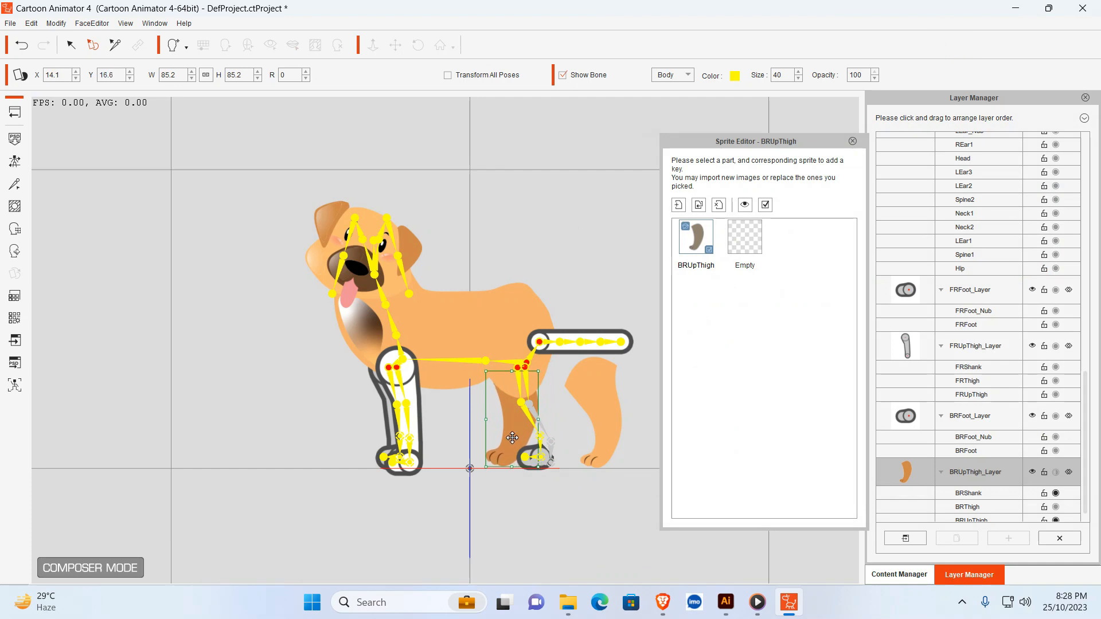
mouse_move(512, 438)
left_mouse_down()
mouse_move(504, 430)
mouse_move(483, 461)
mouse_move(499, 435)
left_mouse_up()
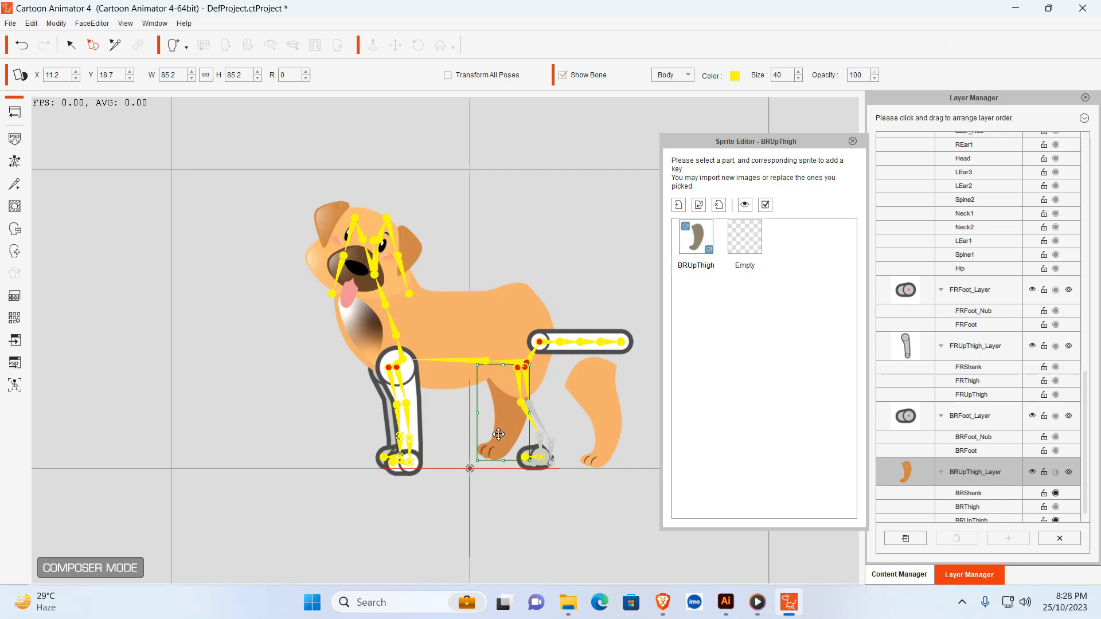
- Delete the placeholder BRFoot sprite from the back right leg
left_click(539, 468)
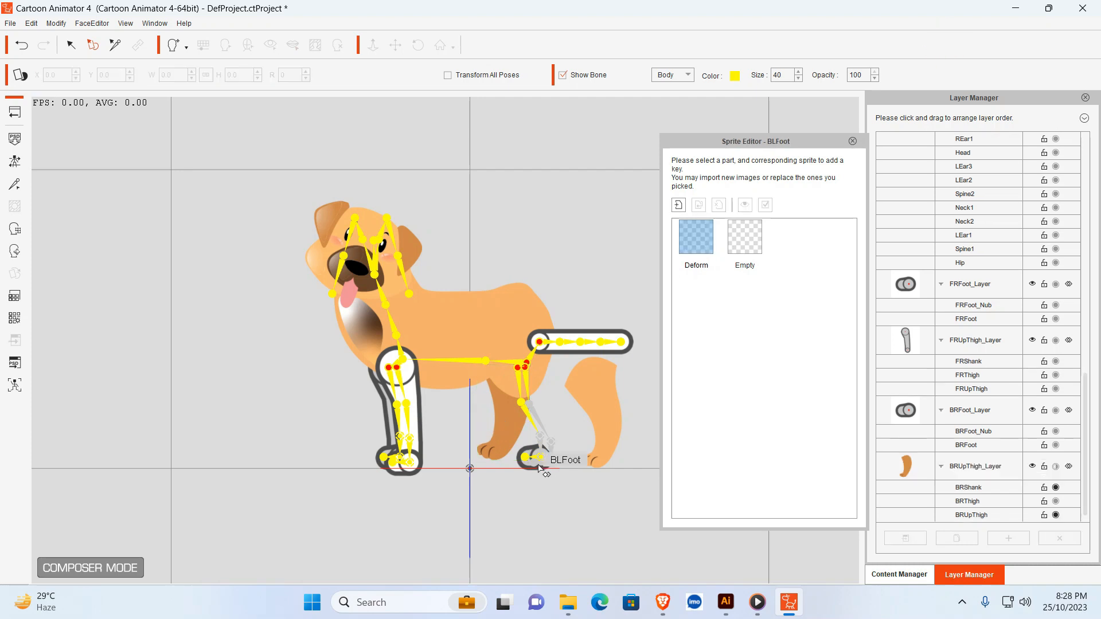
left_click(537, 458)
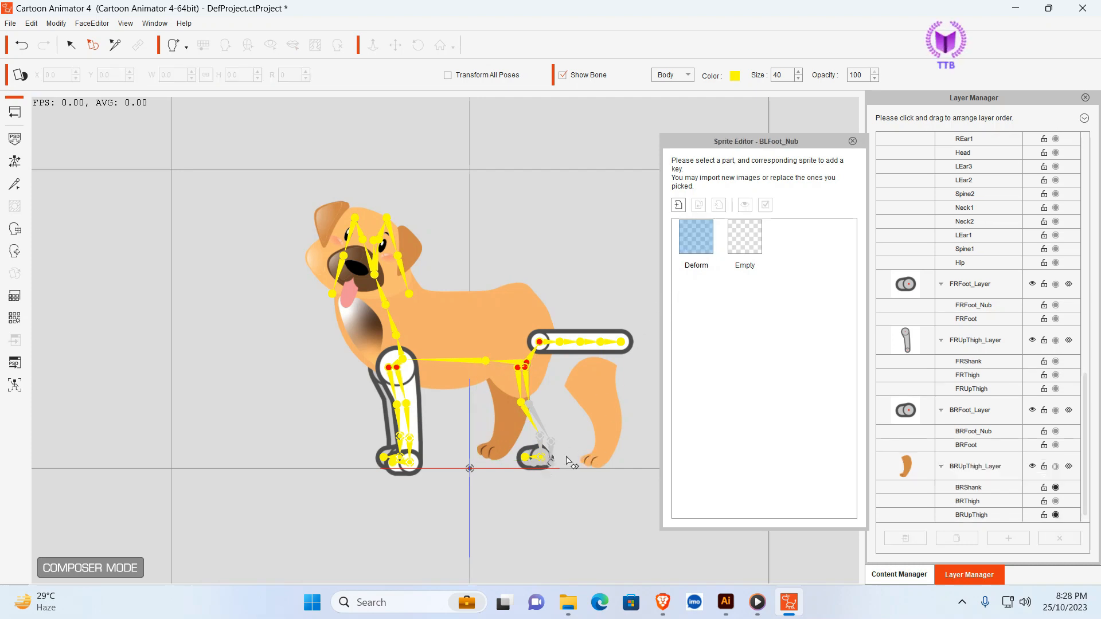
left_click(529, 467)
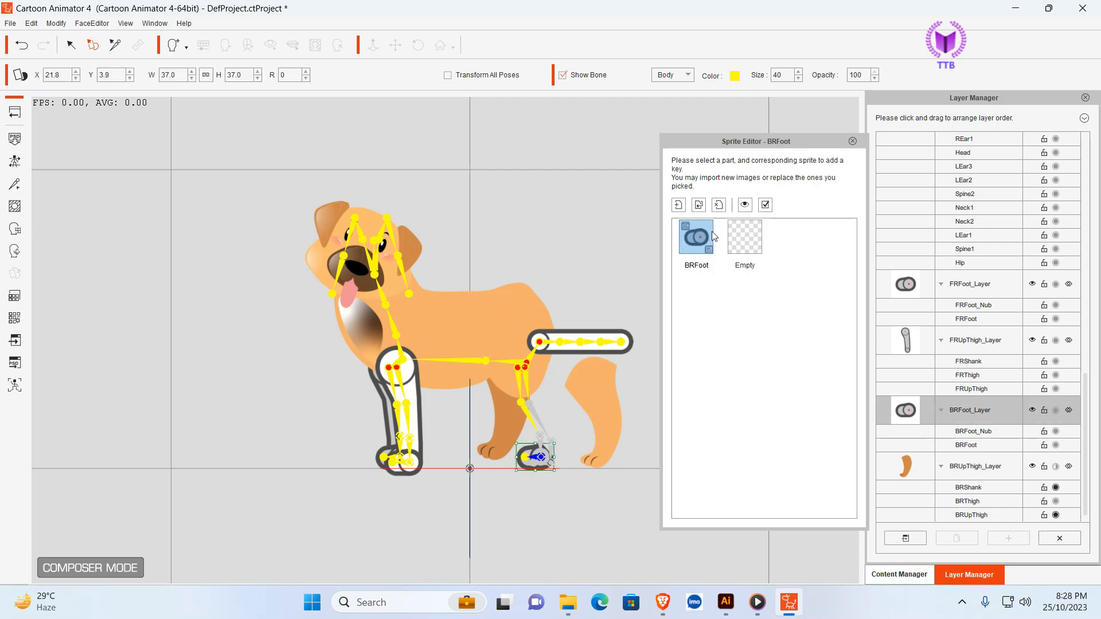
left_click(719, 205)
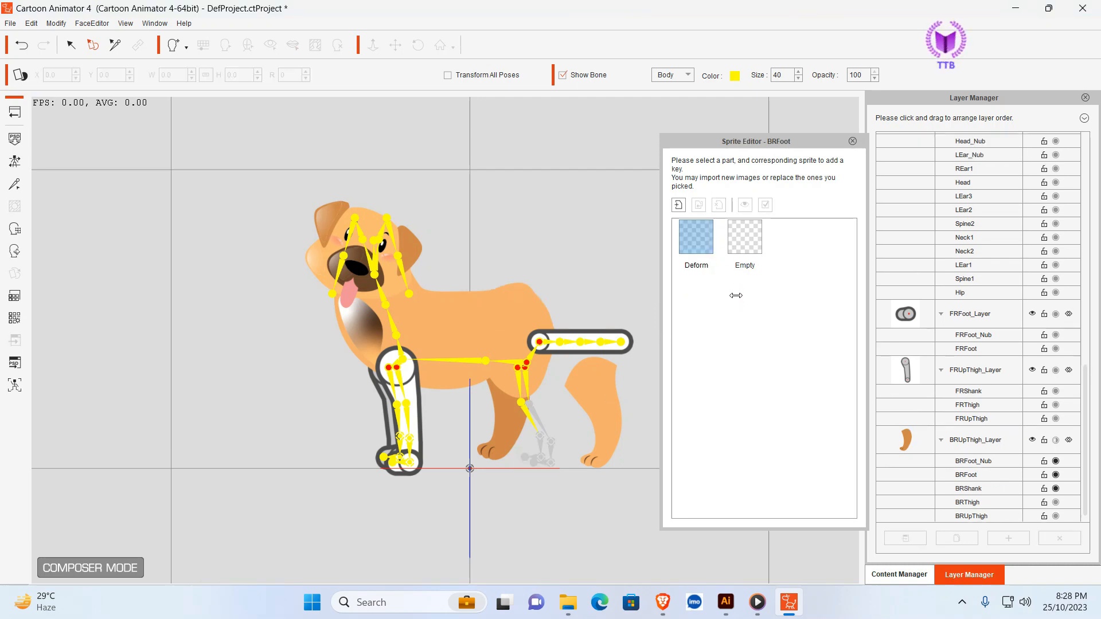
- Move the back left leg sprite back under the rear of the body, to about X 17.6, Y 20.5
left_click(518, 393)
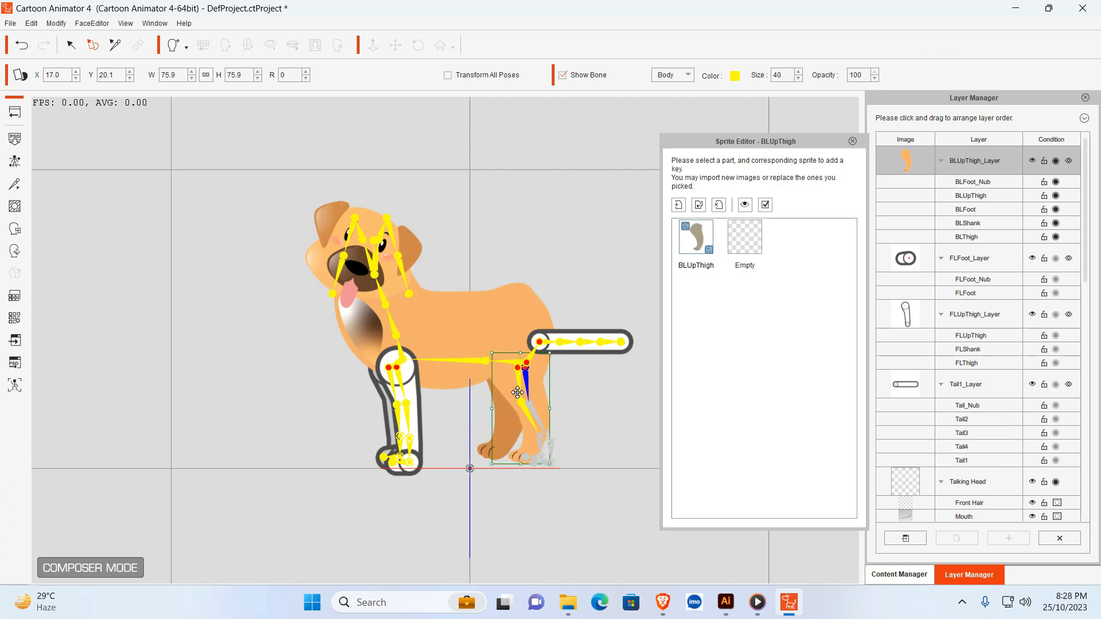
left_click_drag(517, 393, 519, 391)
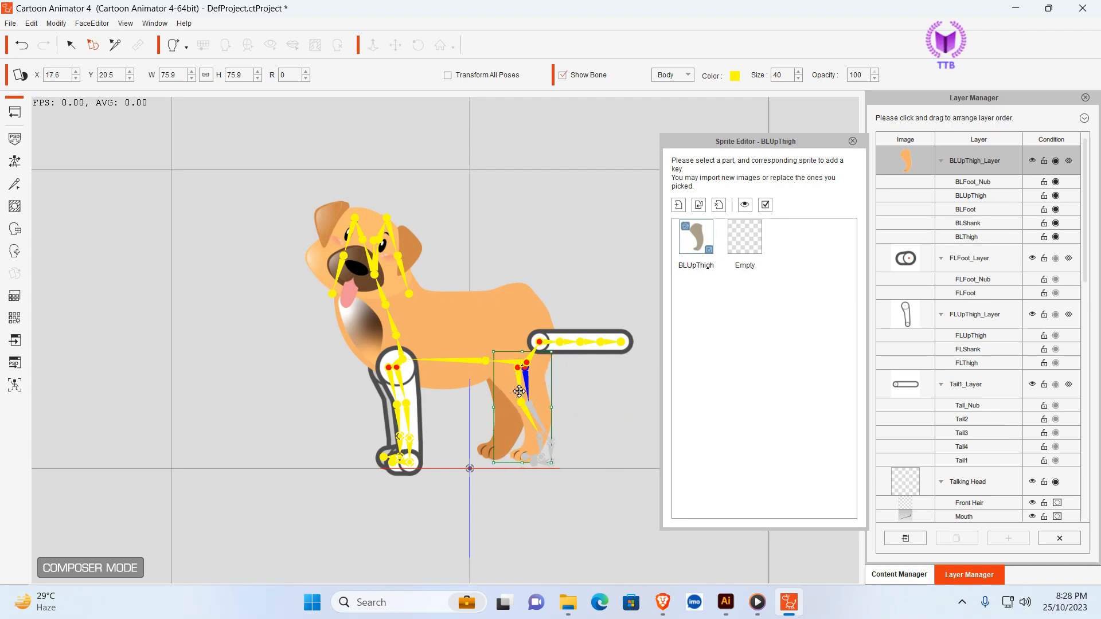
left_click(590, 398)
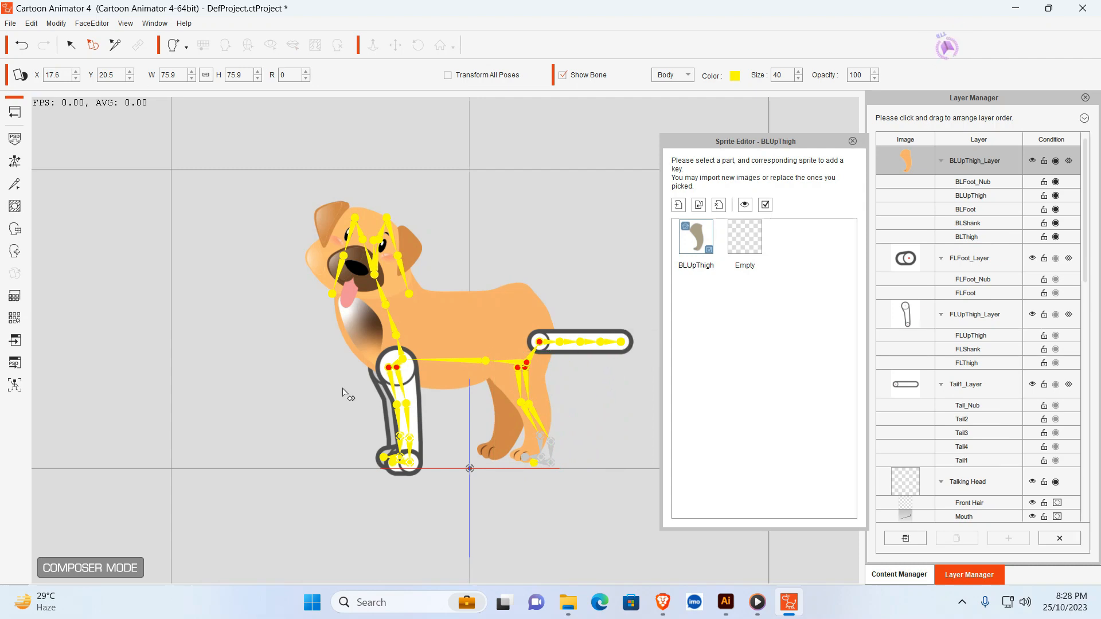
- Replace the FLUpThigh sprite with Asset 2.png and enlarge it proportionally to about 73%
left_click(401, 402)
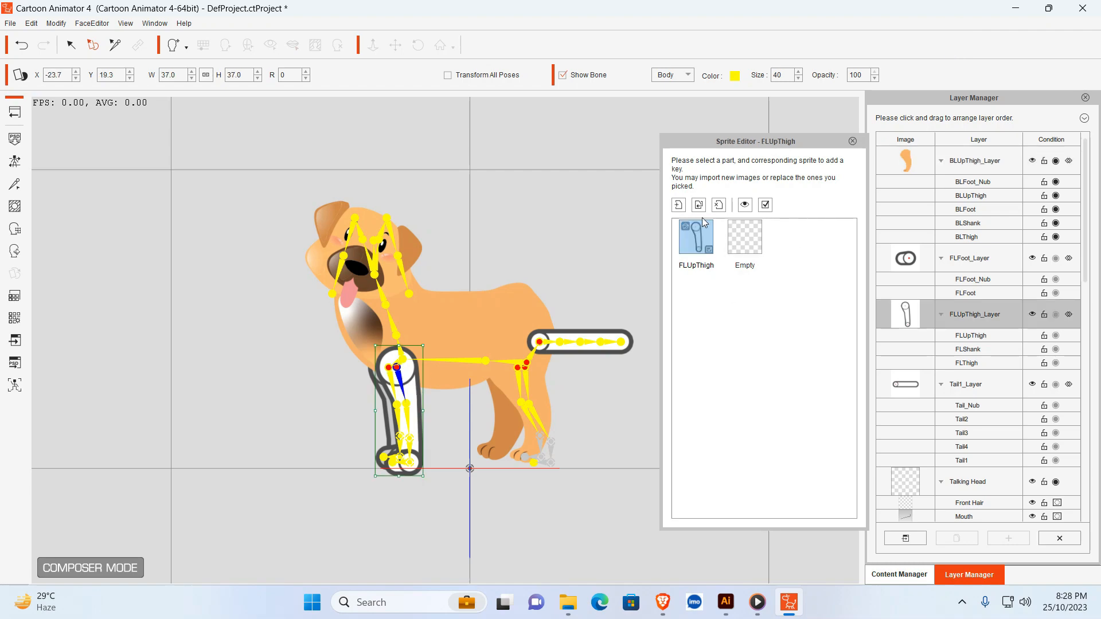
left_click(699, 206)
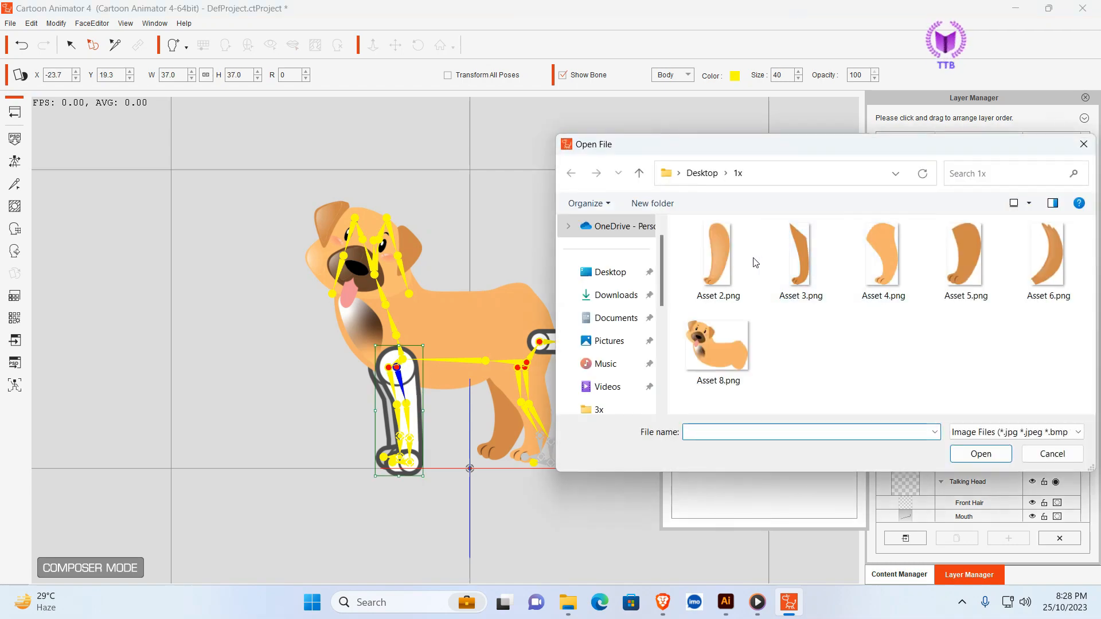
left_click(727, 259)
left_click(970, 453)
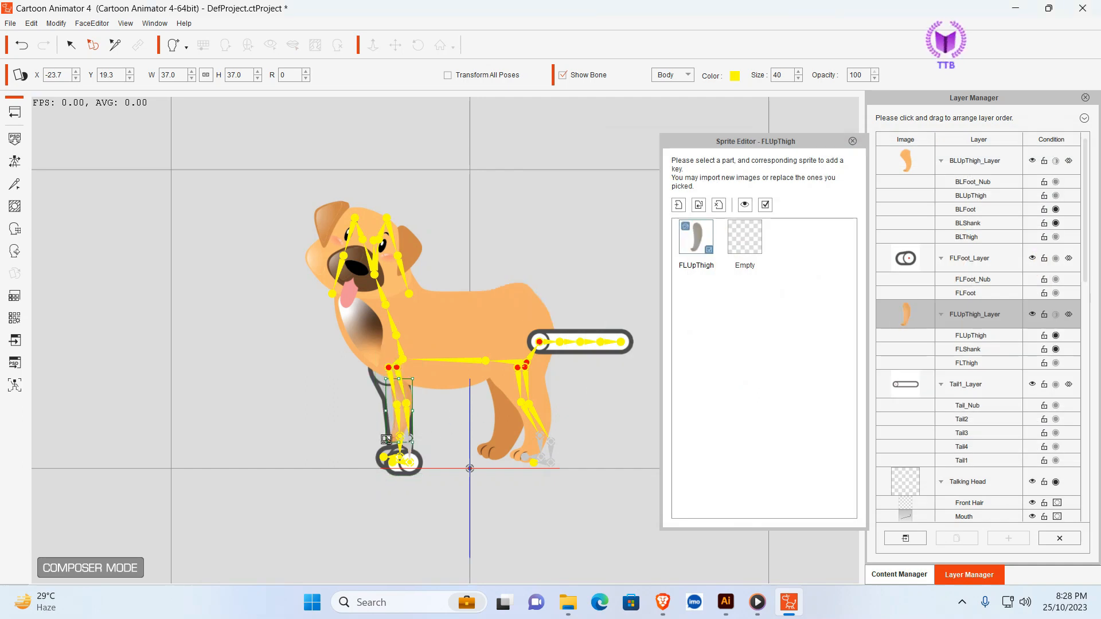
left_click_drag(385, 441, 373, 473)
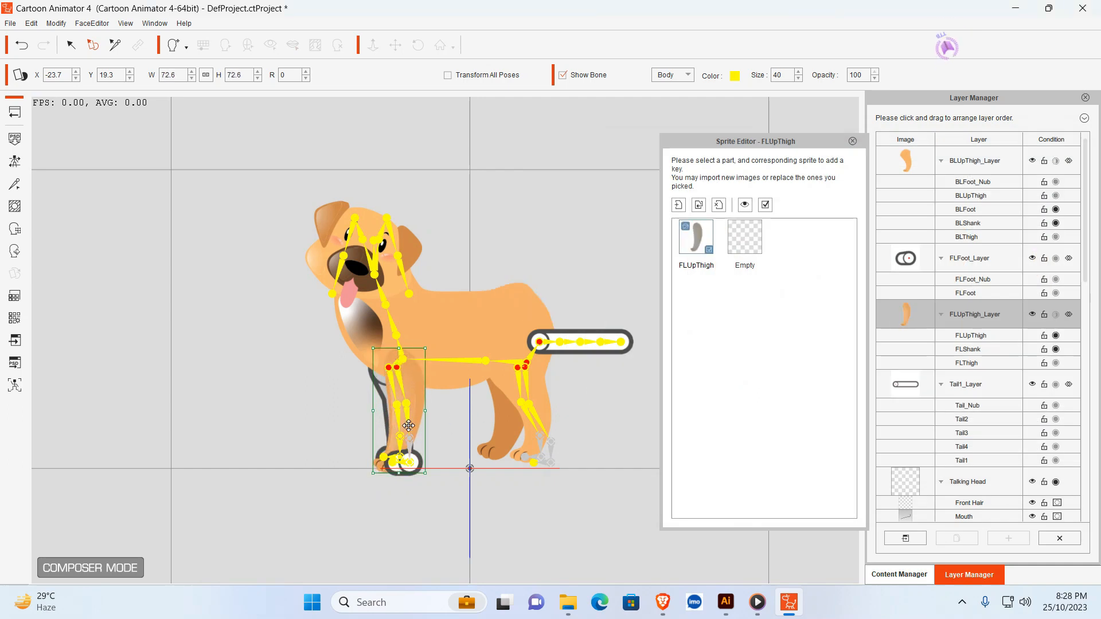
- Rotate the front left leg sprite to about 351° and move it to about X -24.6, Y 25.9 beneath the chest
left_click_drag(417, 400, 412, 382)
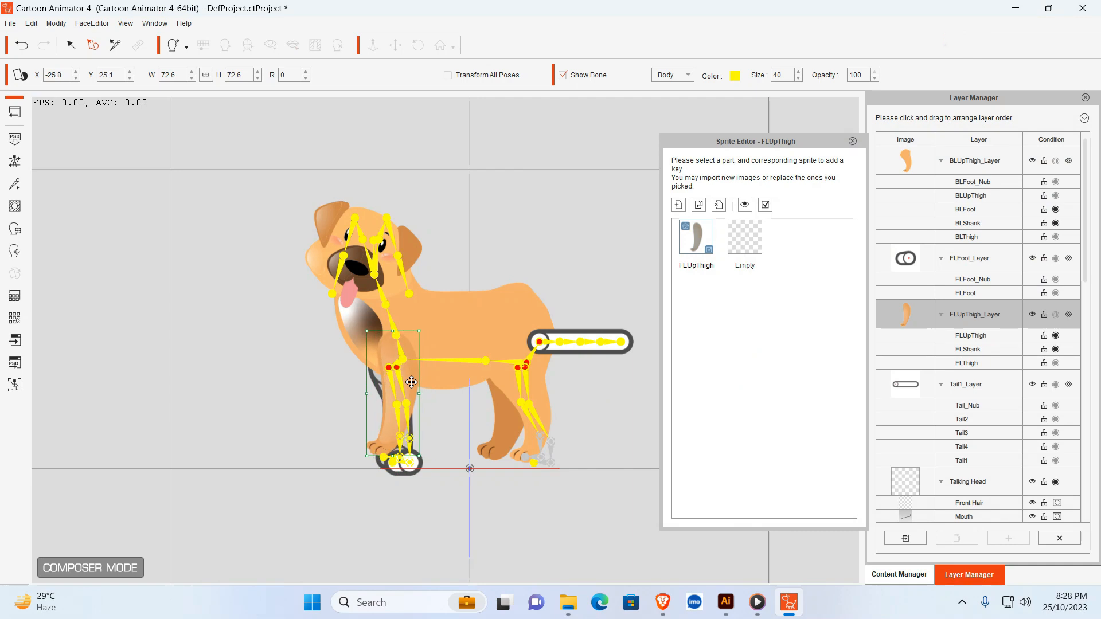
left_click(423, 328)
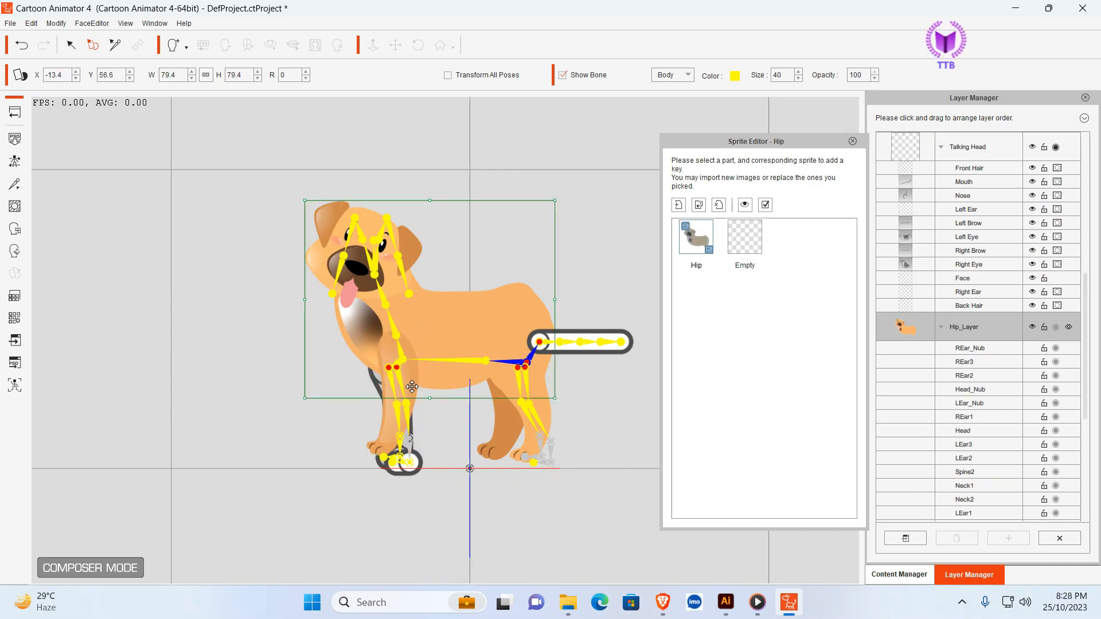
left_click(390, 451)
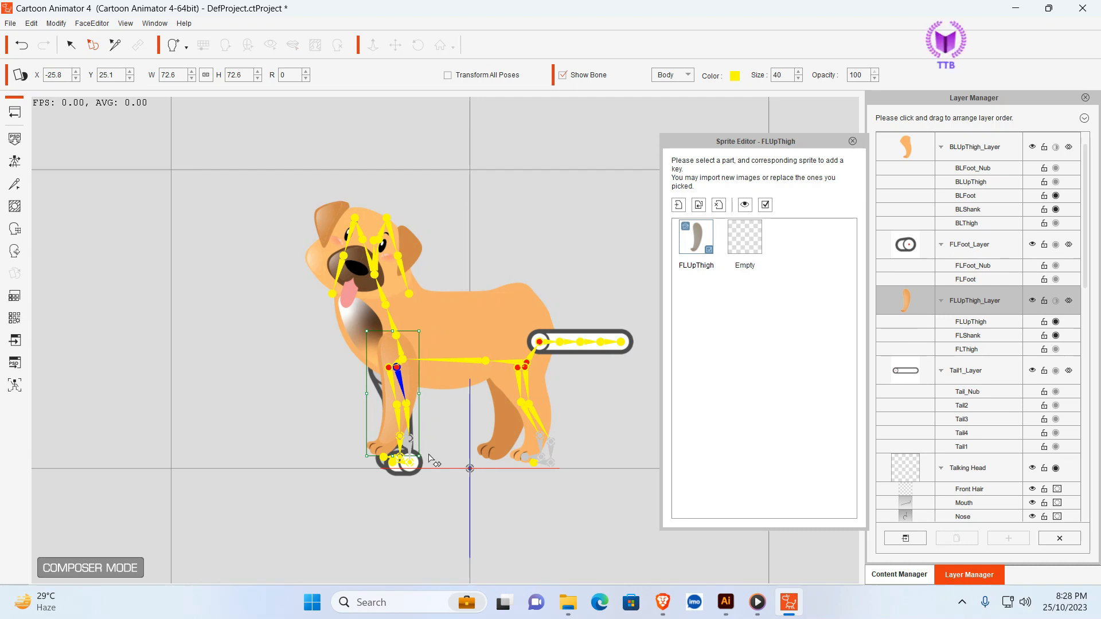
left_click_drag(424, 453, 430, 445)
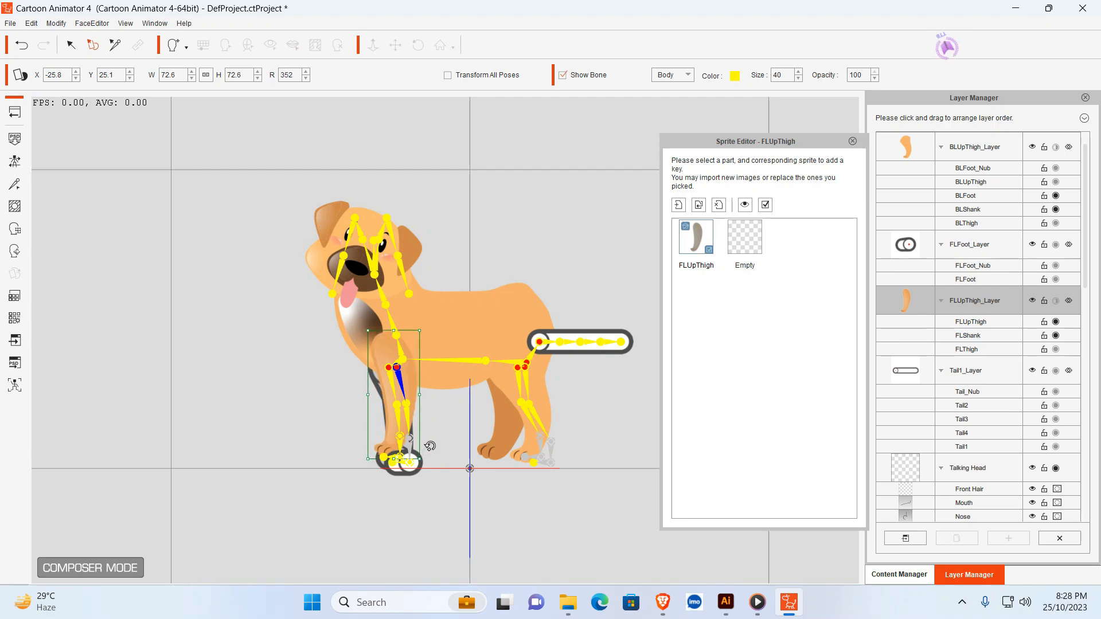
left_click_drag(380, 348, 383, 345)
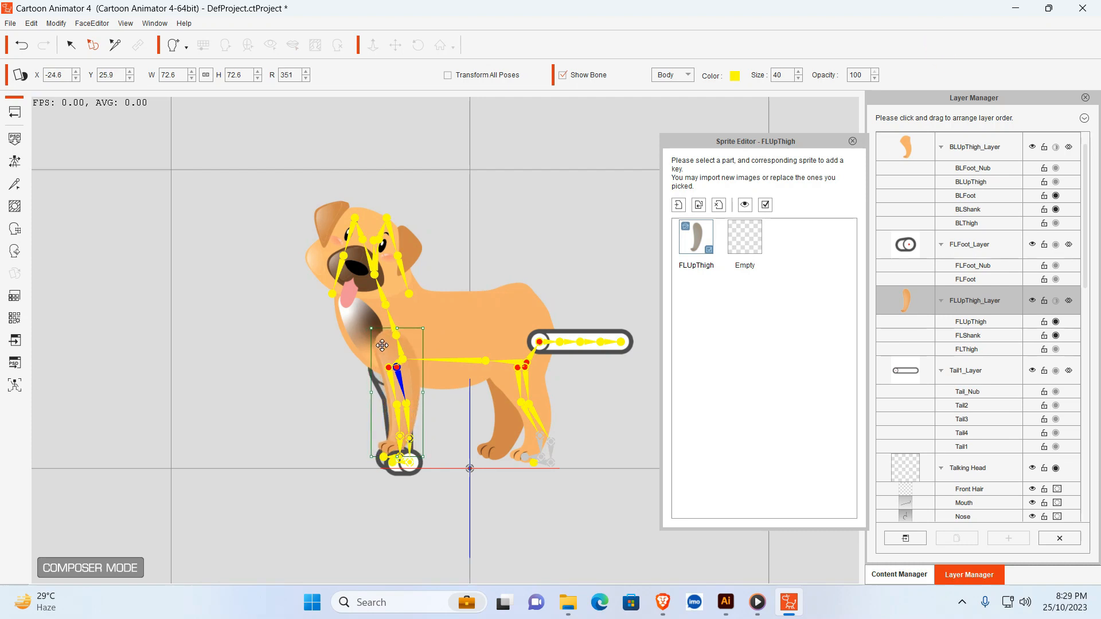
- Delete the placeholder FLFoot sprite from the front left leg
left_click(417, 465)
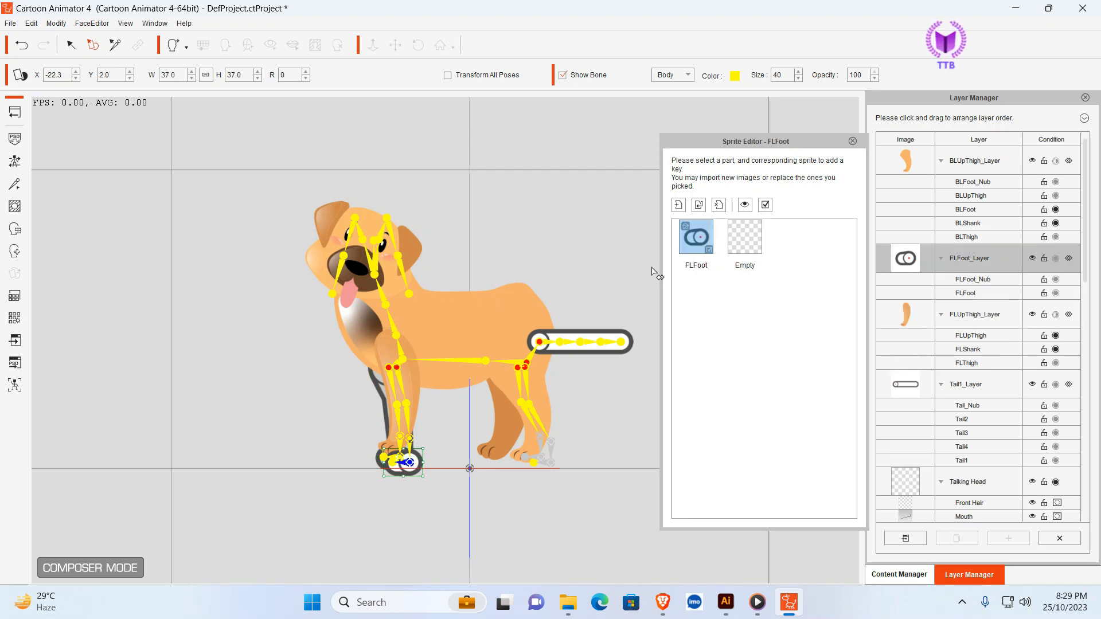
left_click(719, 207)
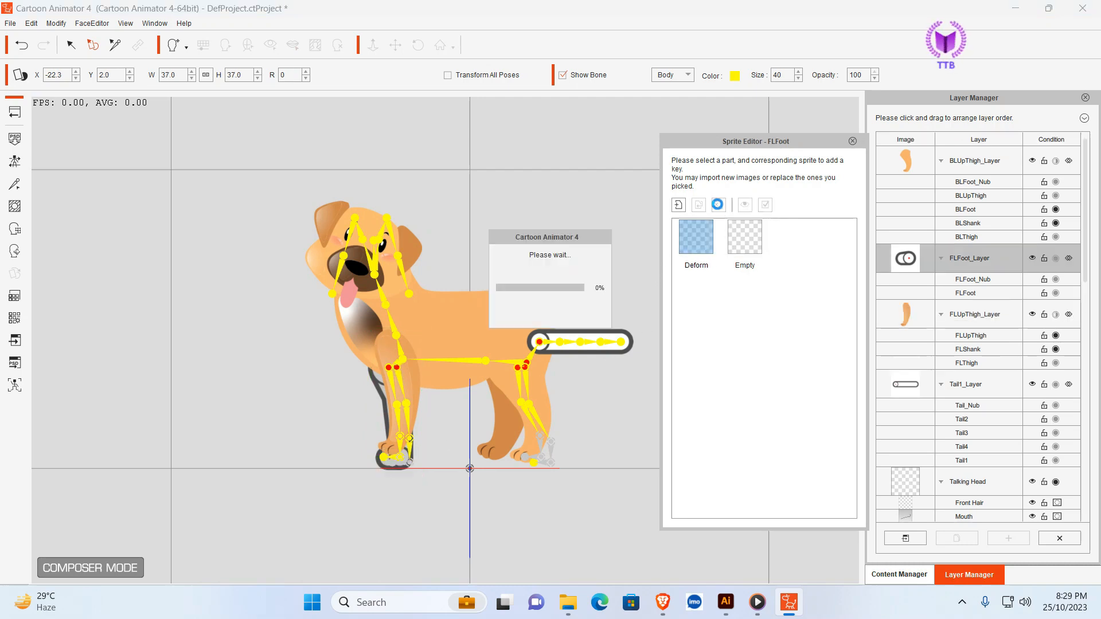
left_click(376, 382)
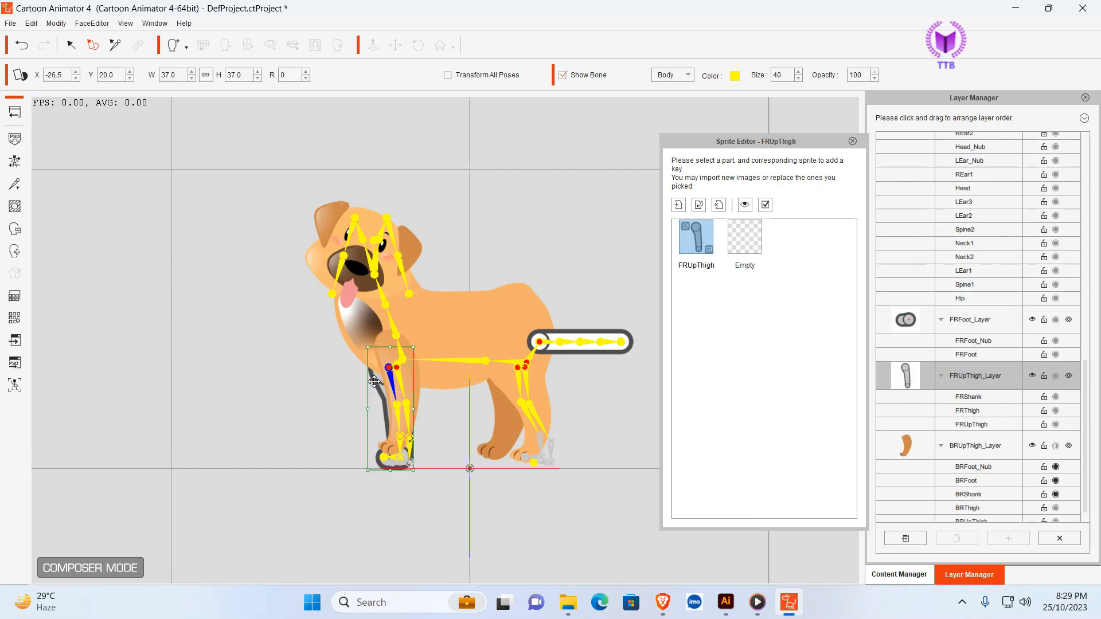
left_click_drag(409, 380, 321, 373)
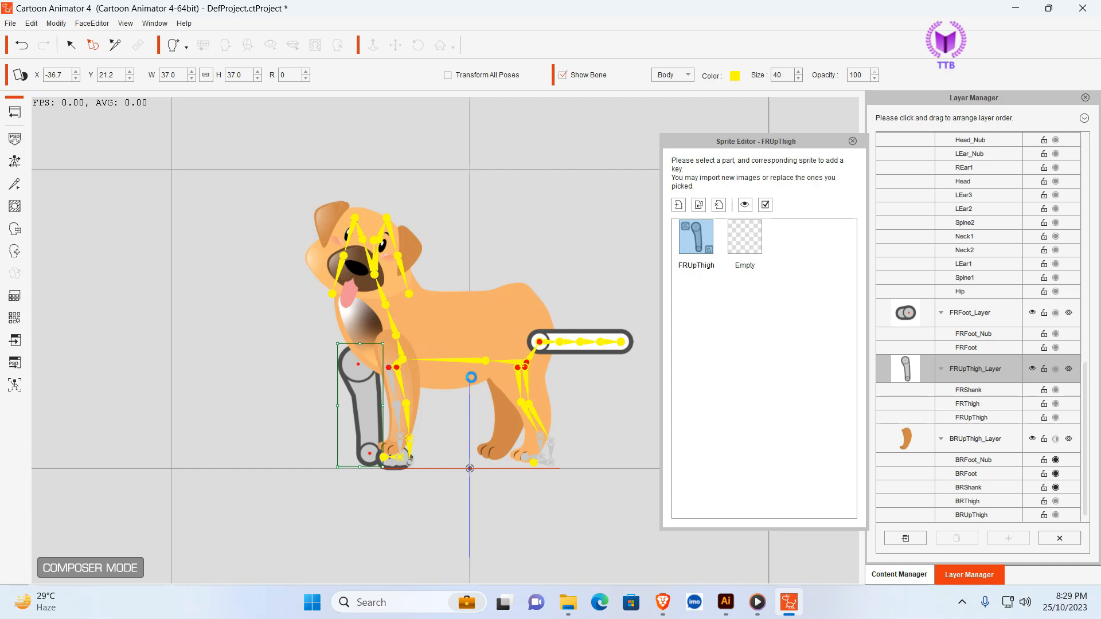
key("ctrl+z")
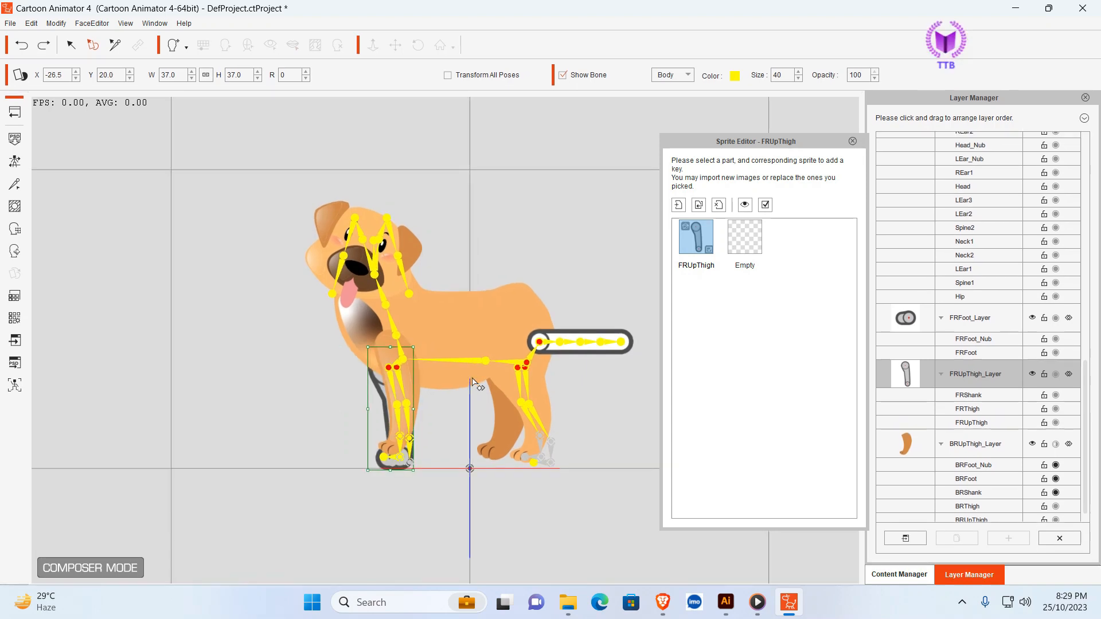
- Move the front left leg sprite aside to about X -17, replace the FRUpThigh sprite with Asset 3.png, and enlarge it to about 76%
left_click(409, 379)
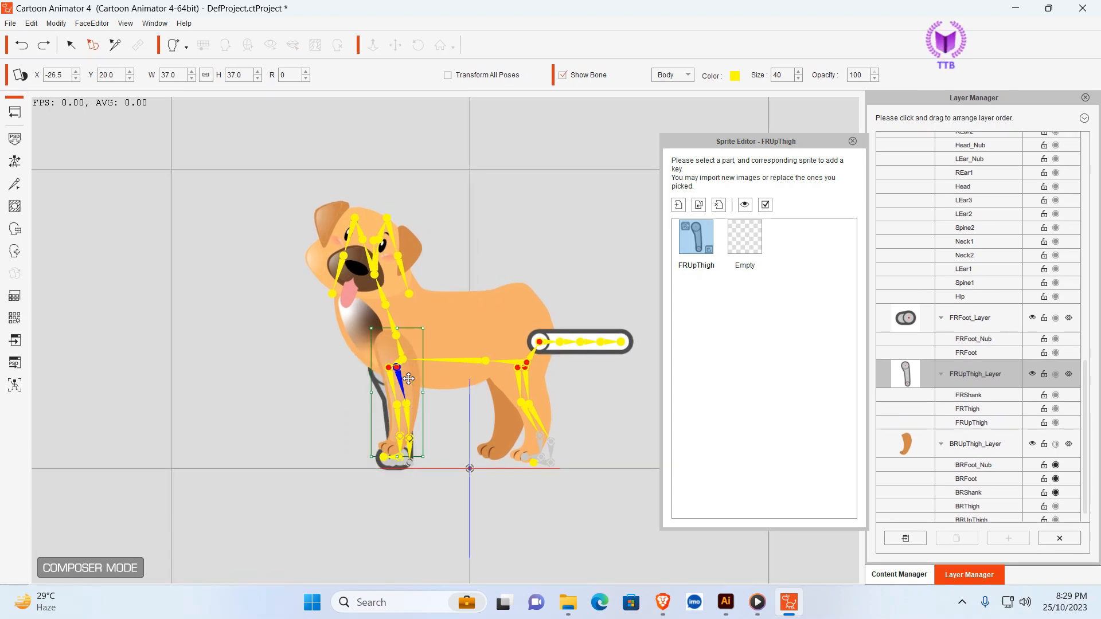
left_click_drag(410, 378, 433, 378)
left_click(383, 385)
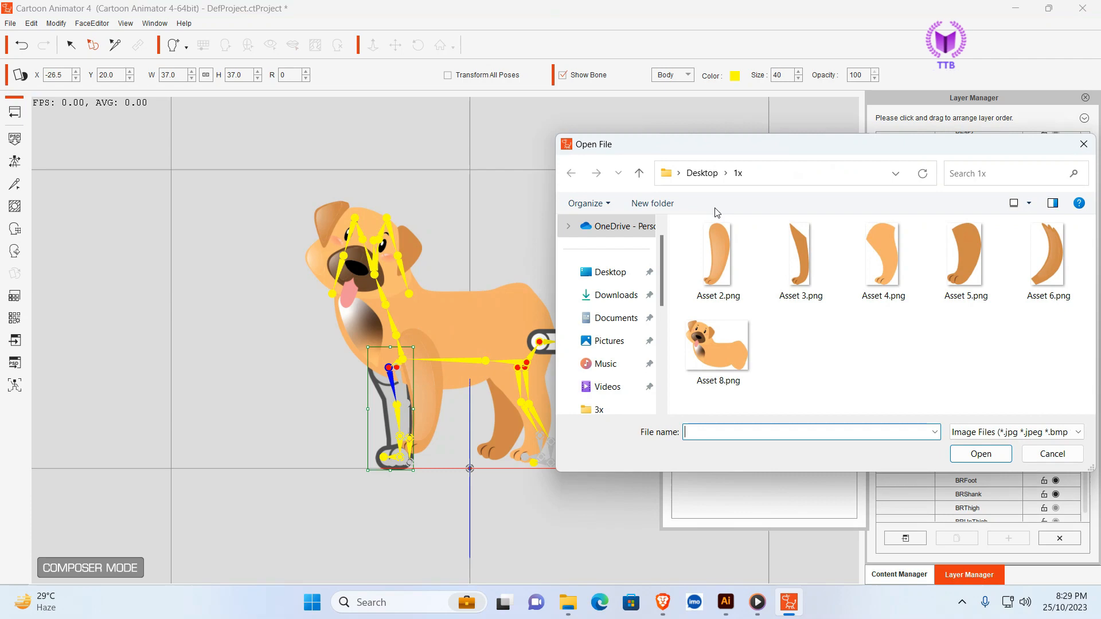
left_click(772, 264)
left_click(970, 455)
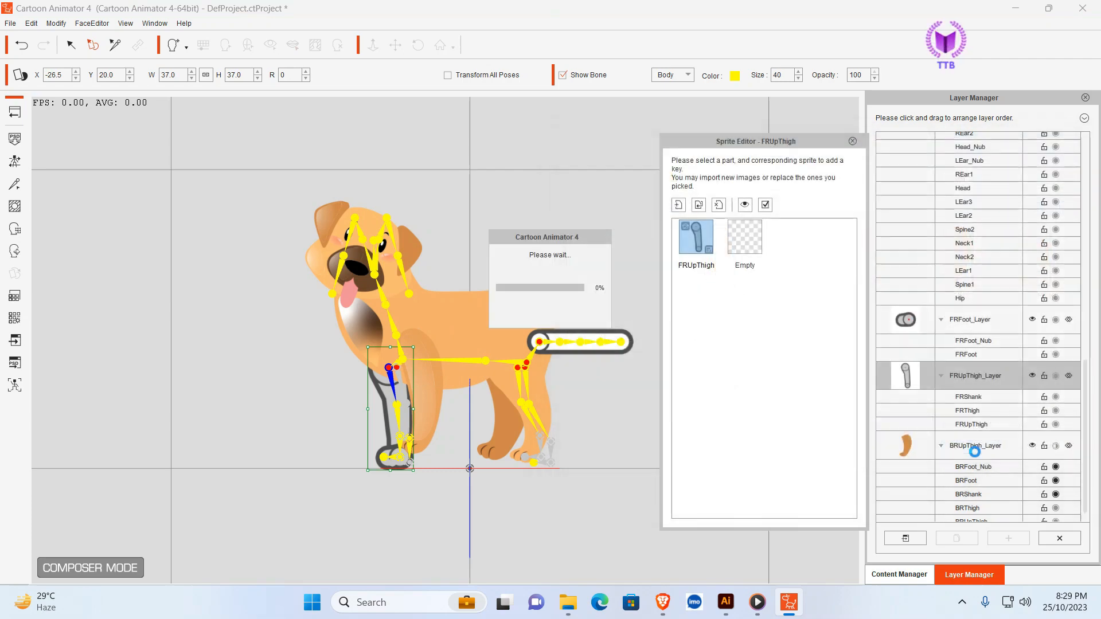
left_click_drag(382, 435, 370, 462)
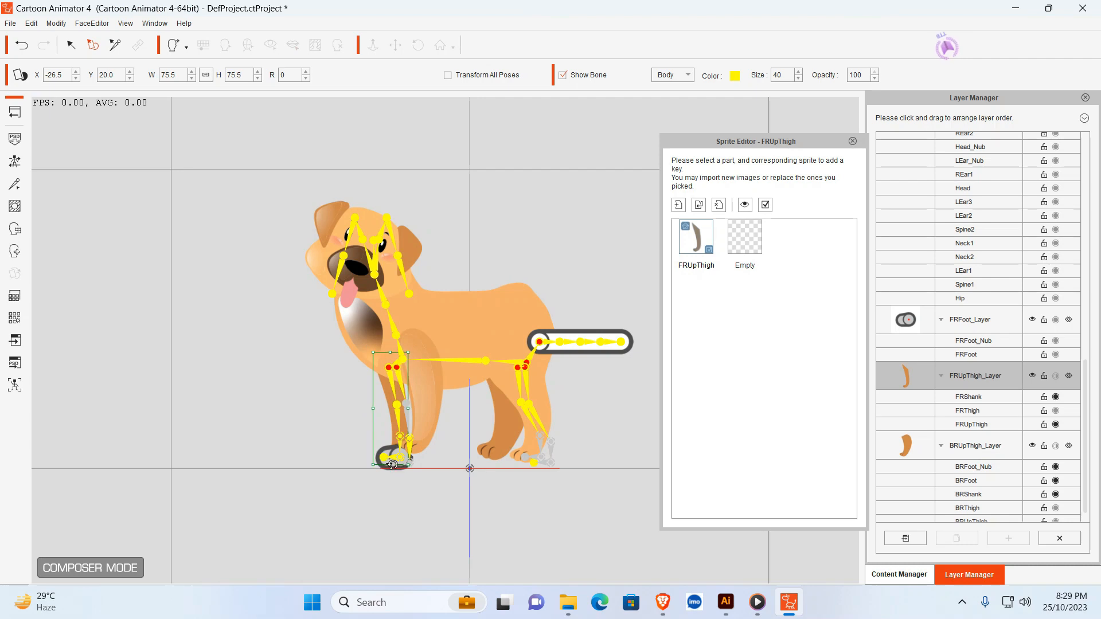
- Delete the placeholder FRFoot sprite from the front right leg
left_click(391, 452)
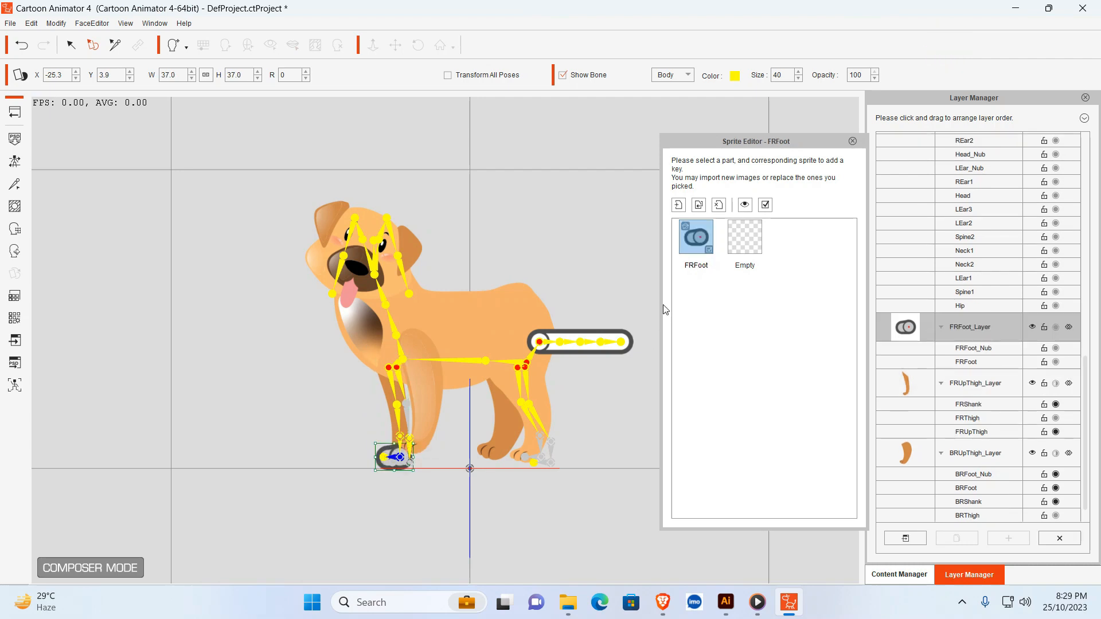
left_click(720, 207)
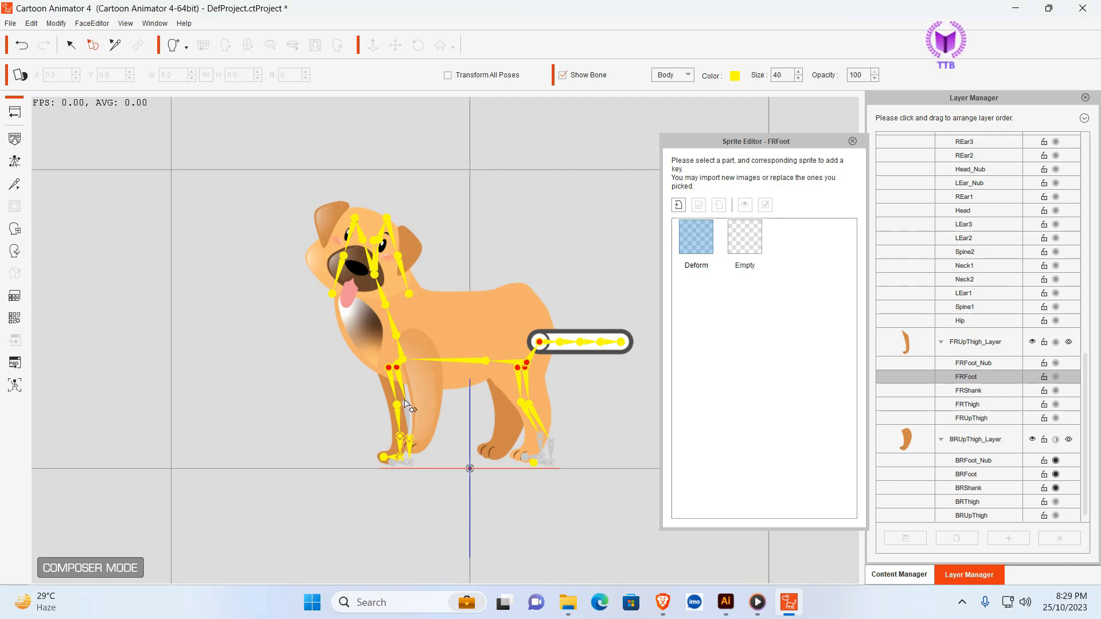
- Move the front right leg sprite under the chest to about X -28.3, Y 21.2 and slightly adjust its size
left_click(422, 392)
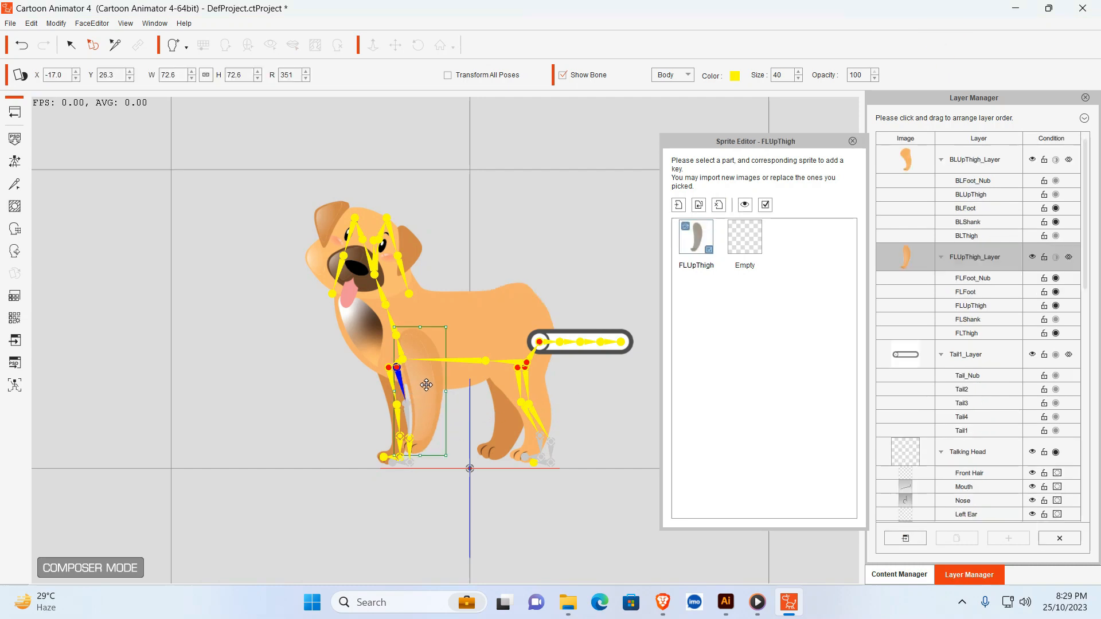
left_click(383, 387)
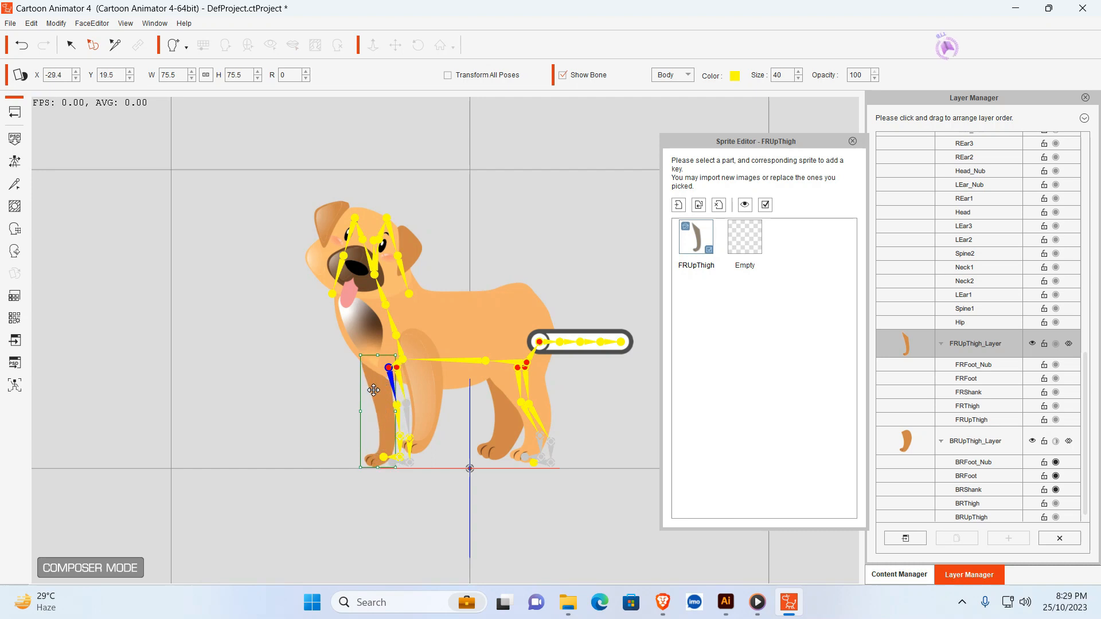
left_click_drag(383, 387, 383, 383)
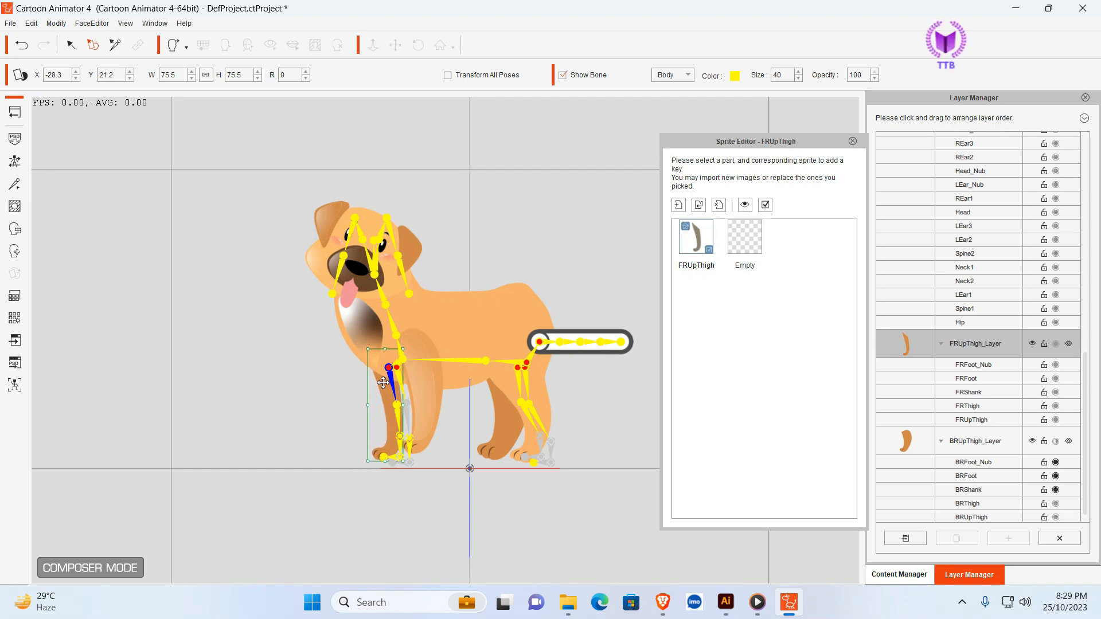
left_click_drag(368, 461, 368, 460)
left_click_drag(369, 406, 367, 406)
- Place the front left leg sprite at about X -19.5, Y 24.1, rotated to 345° and narrowed to about 64% width
mouse_move(435, 384)
left_mouse_down()
mouse_move(417, 383)
mouse_move(423, 389)
left_mouse_up()
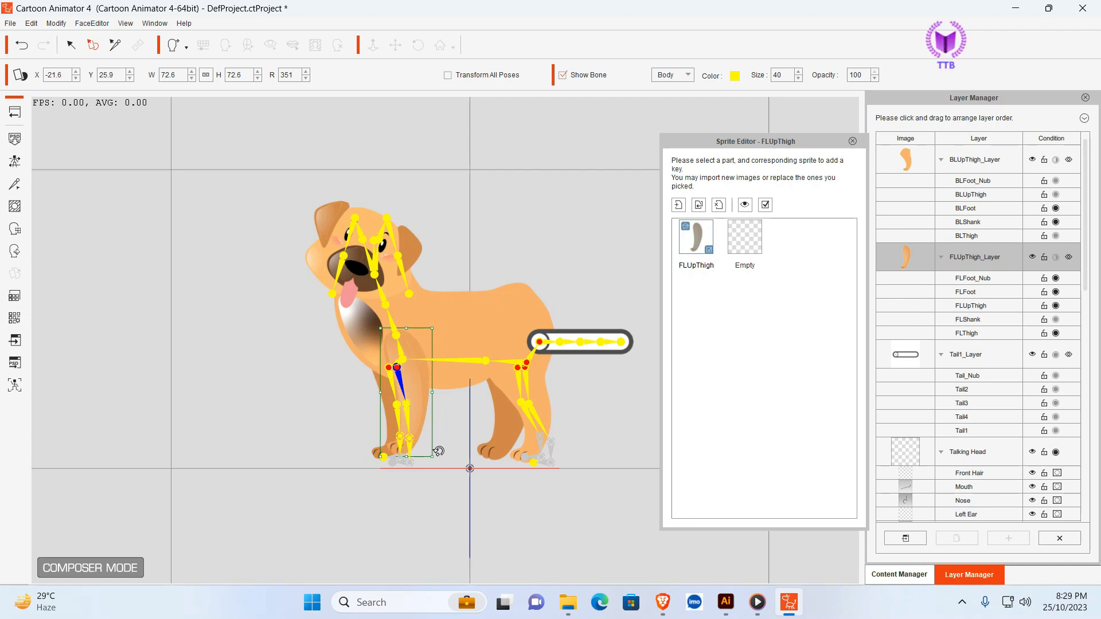
left_click_drag(439, 451, 444, 447)
left_click_drag(418, 406, 422, 382)
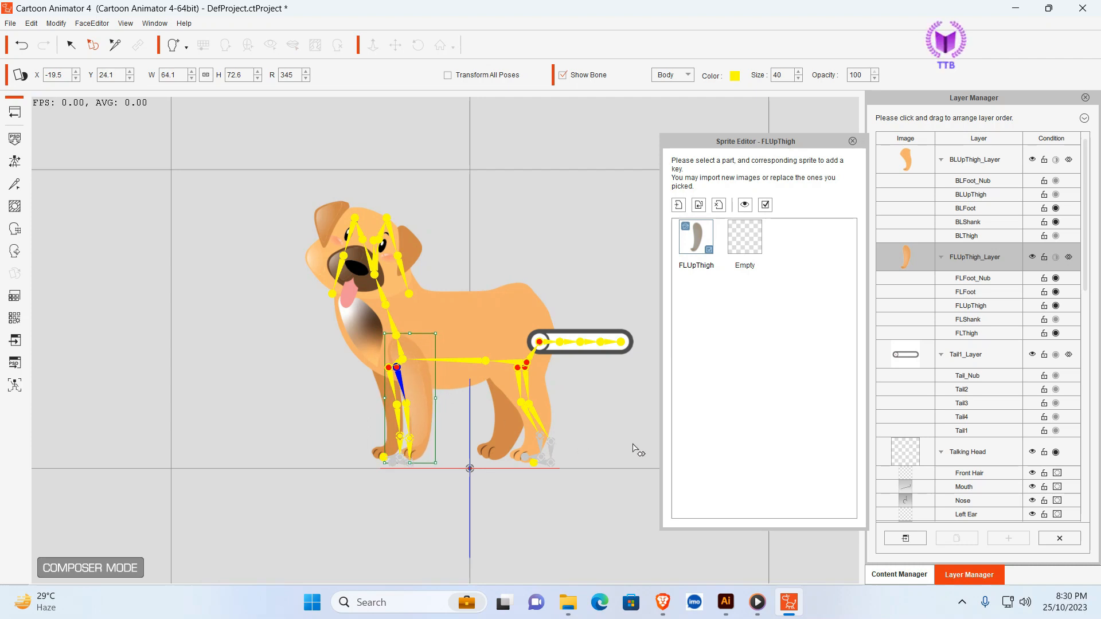
left_click(611, 282)
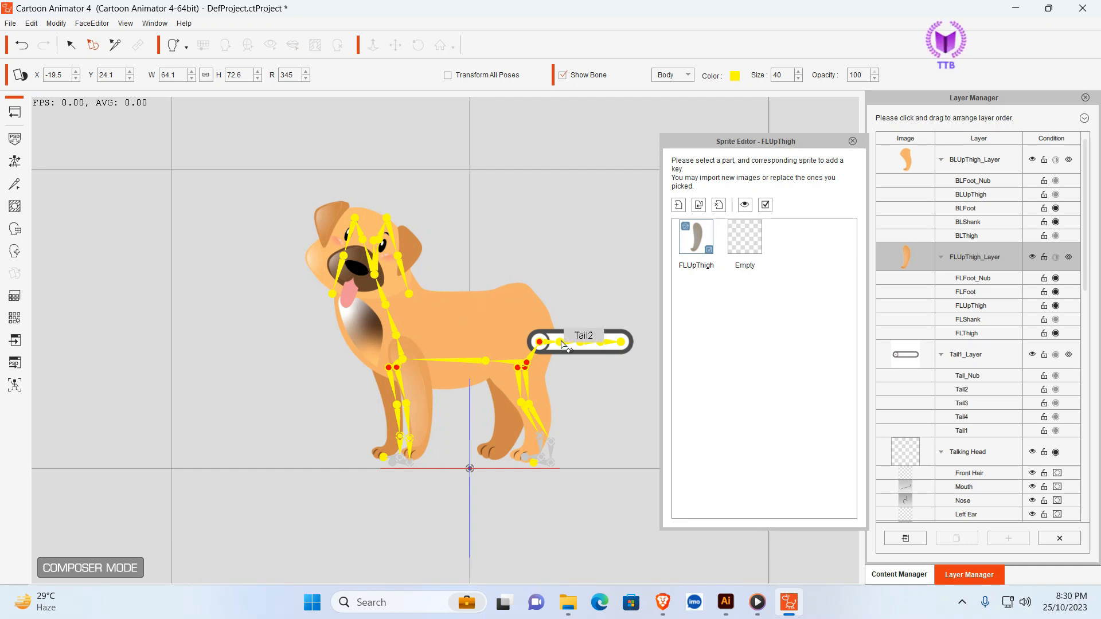
- Reduce the height of the Hip body sprite to about 72%
left_click(489, 302)
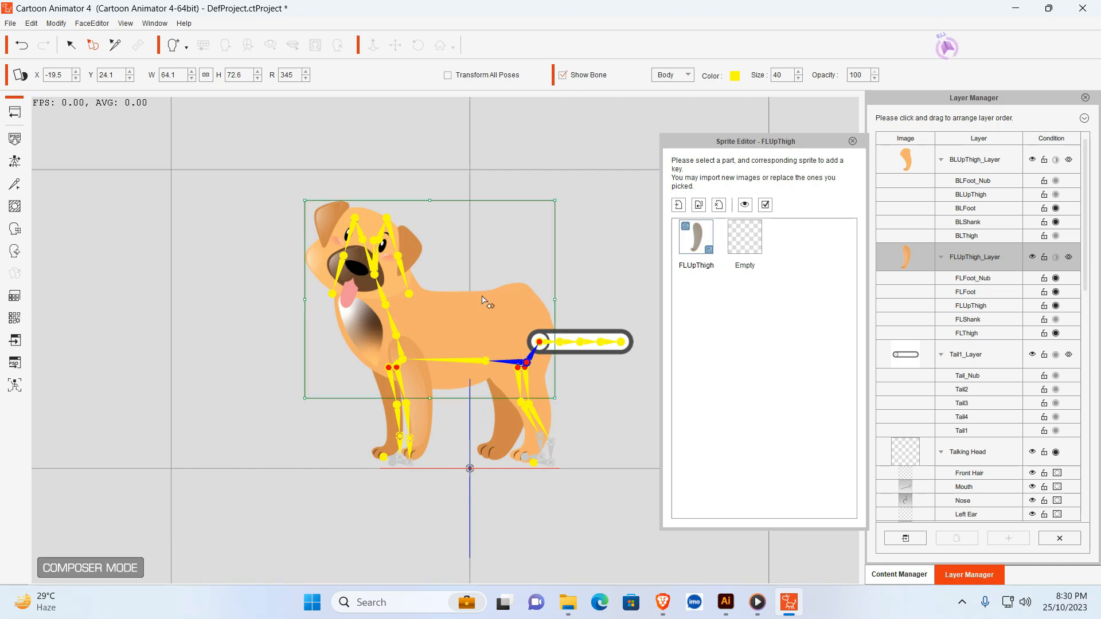
left_click_drag(428, 201, 429, 209)
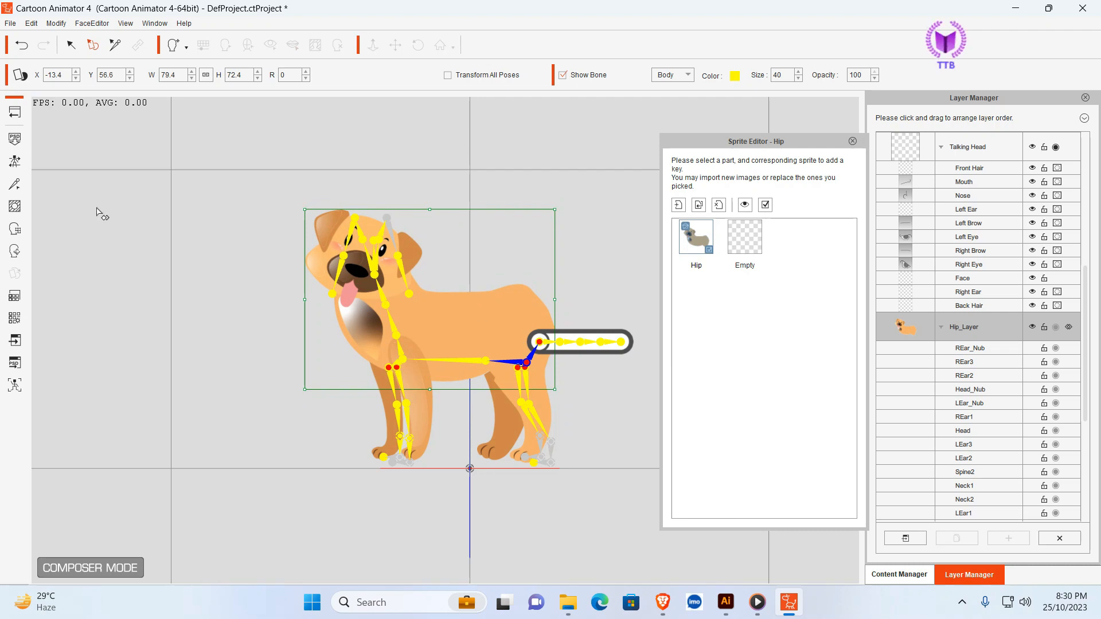
left_click(550, 409)
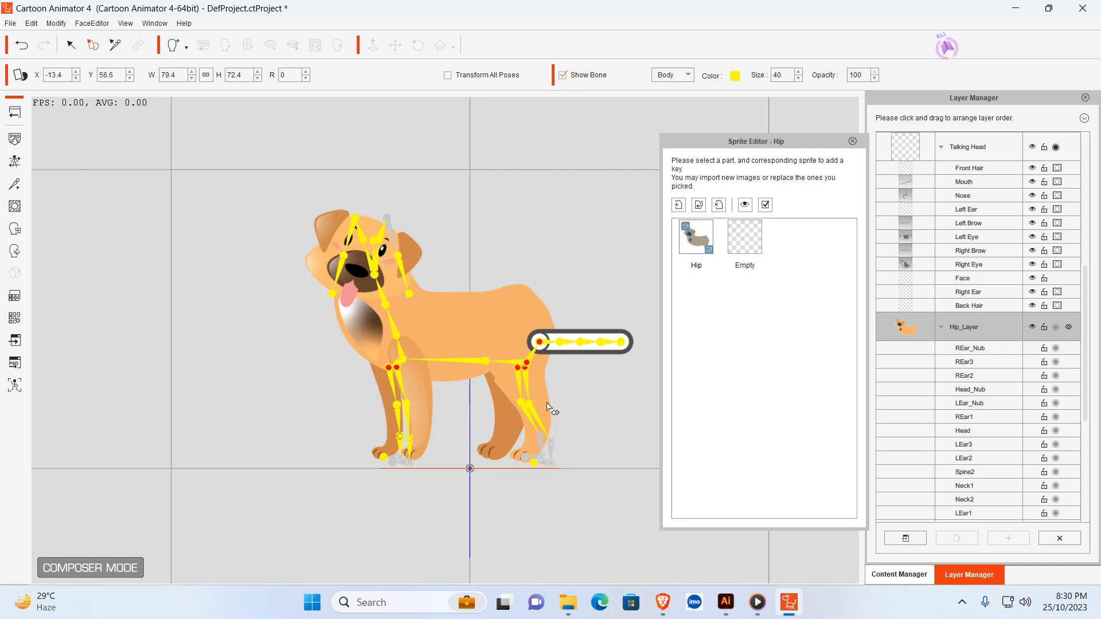
- Nudge the back left leg sprite to about X 17.4, Y 23.1 and the back right leg sprite to about X 11.4, Y 21.4
left_click(534, 399)
left_click_drag(504, 390, 503, 380)
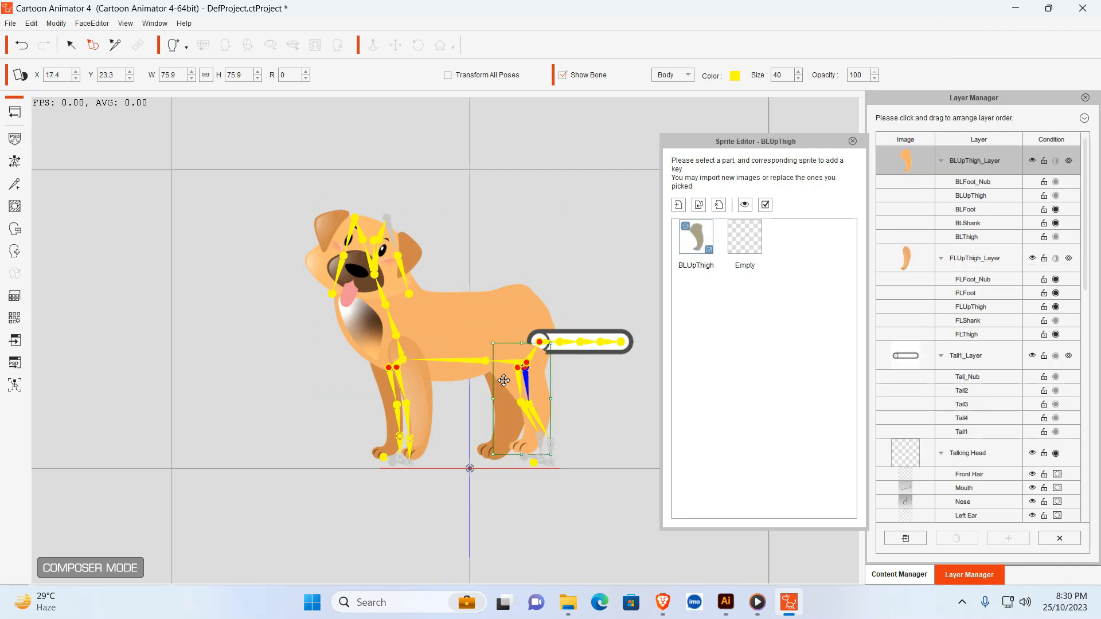
left_click(554, 397)
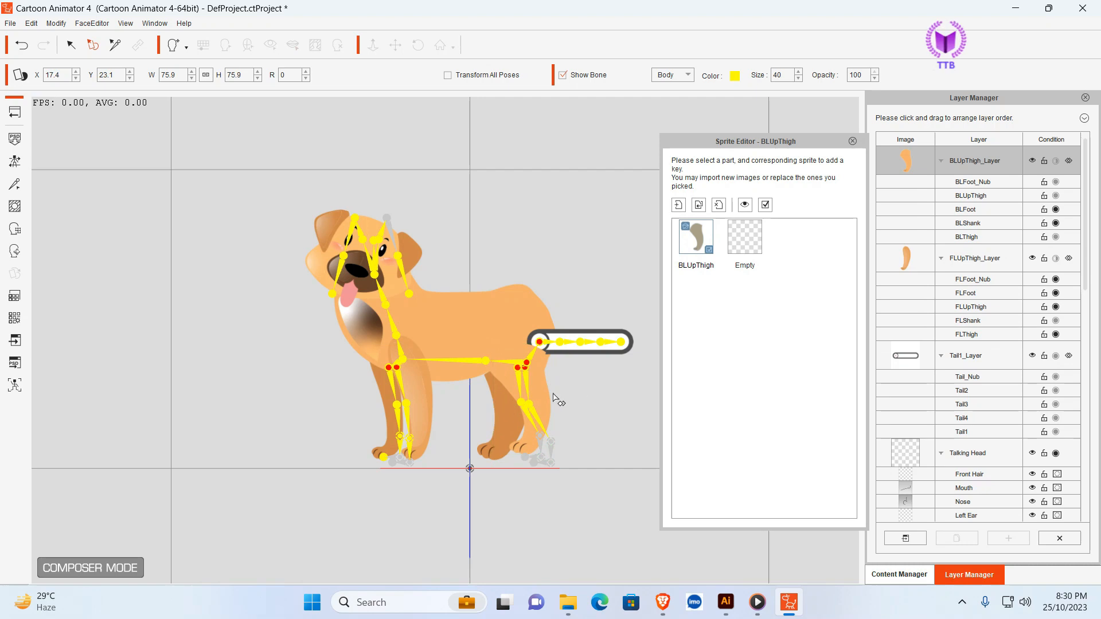
left_click(498, 413)
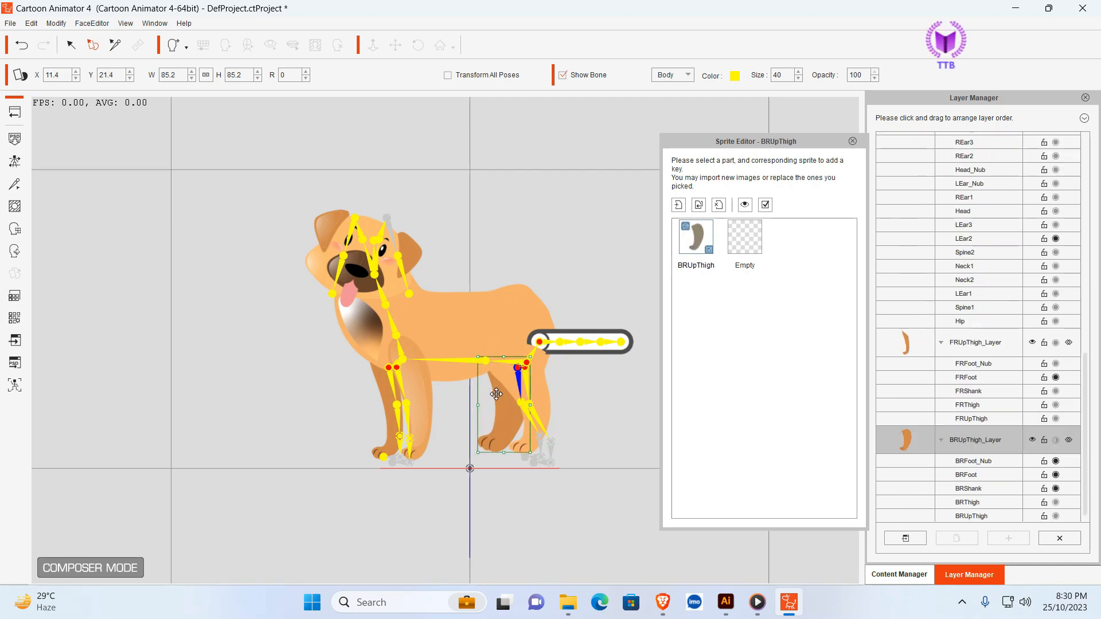
left_click(614, 411)
- Raise the front left leg sprite to about X -18.7, Y 26.4 and the front right one to about X -27.9, Y 24.7, rotated to 5°
left_click(425, 381)
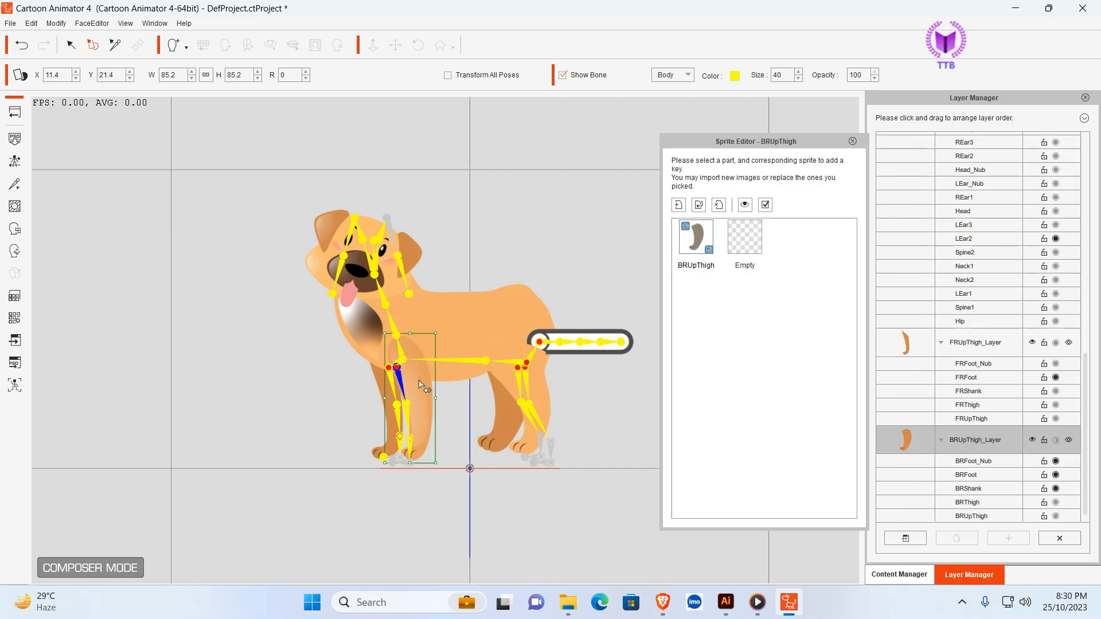
left_click_drag(421, 373, 420, 372)
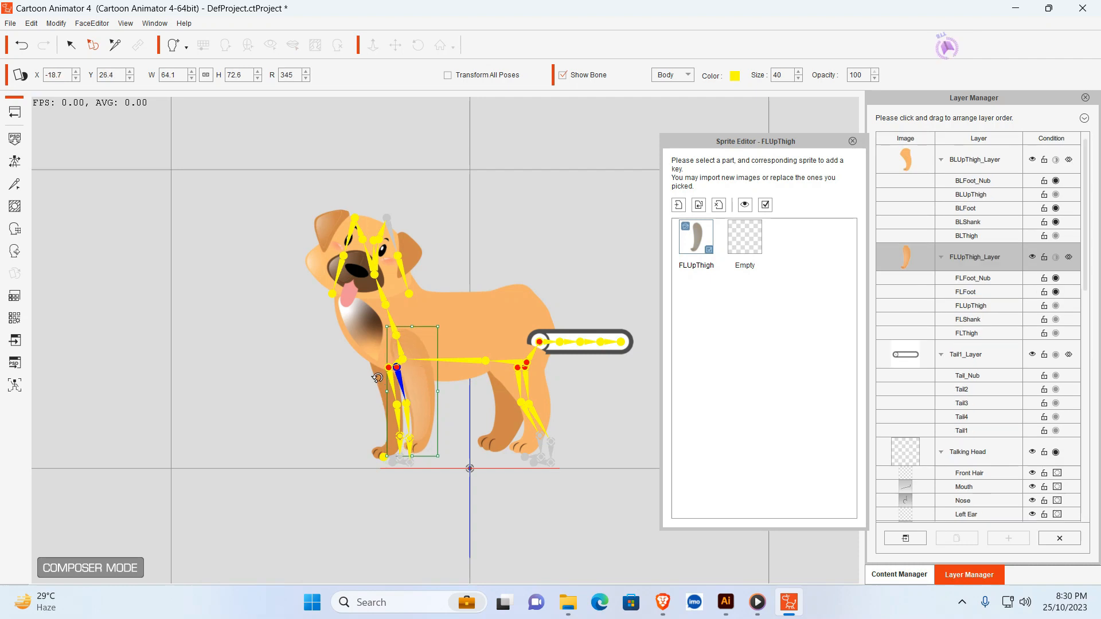
left_click(377, 378)
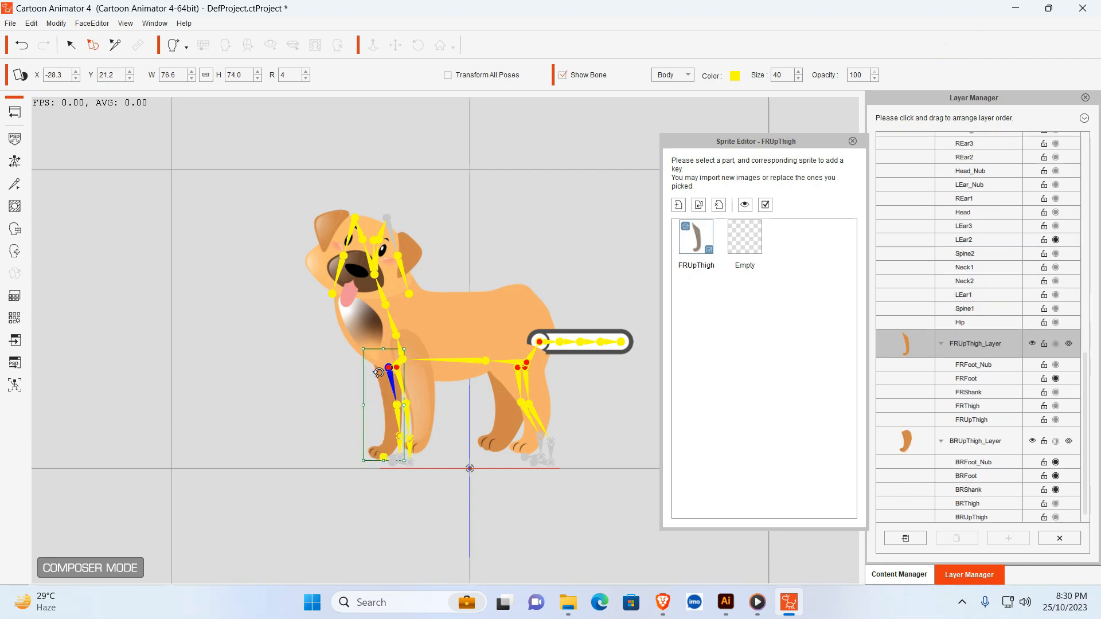
left_click_drag(379, 375, 379, 372)
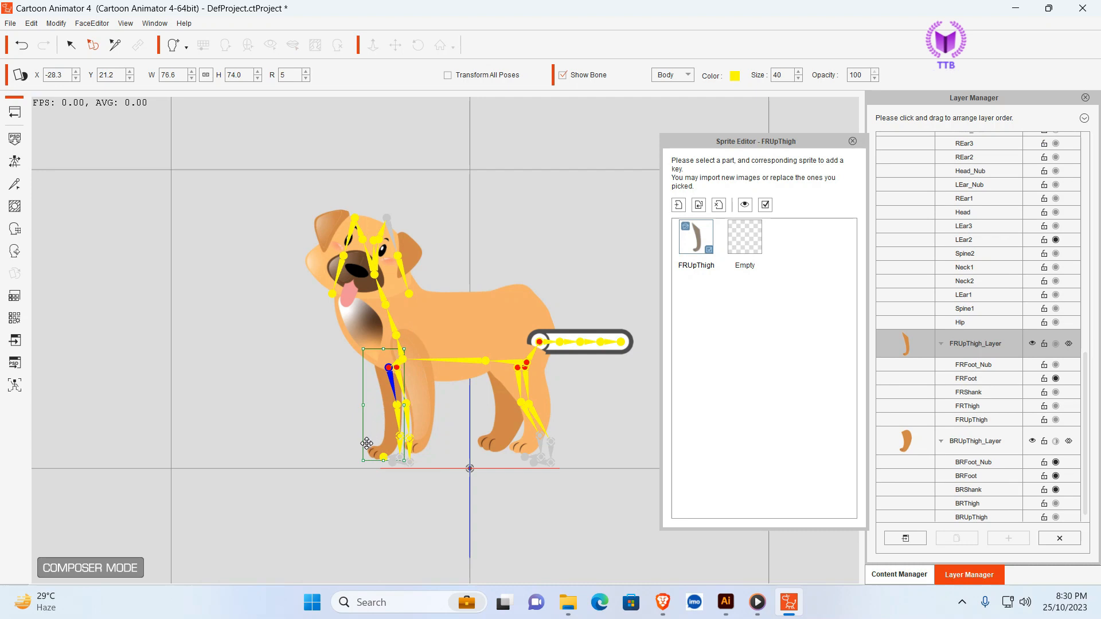
mouse_move(367, 443)
left_mouse_down()
mouse_move(368, 453)
mouse_move(367, 433)
left_mouse_up()
left_click(487, 469)
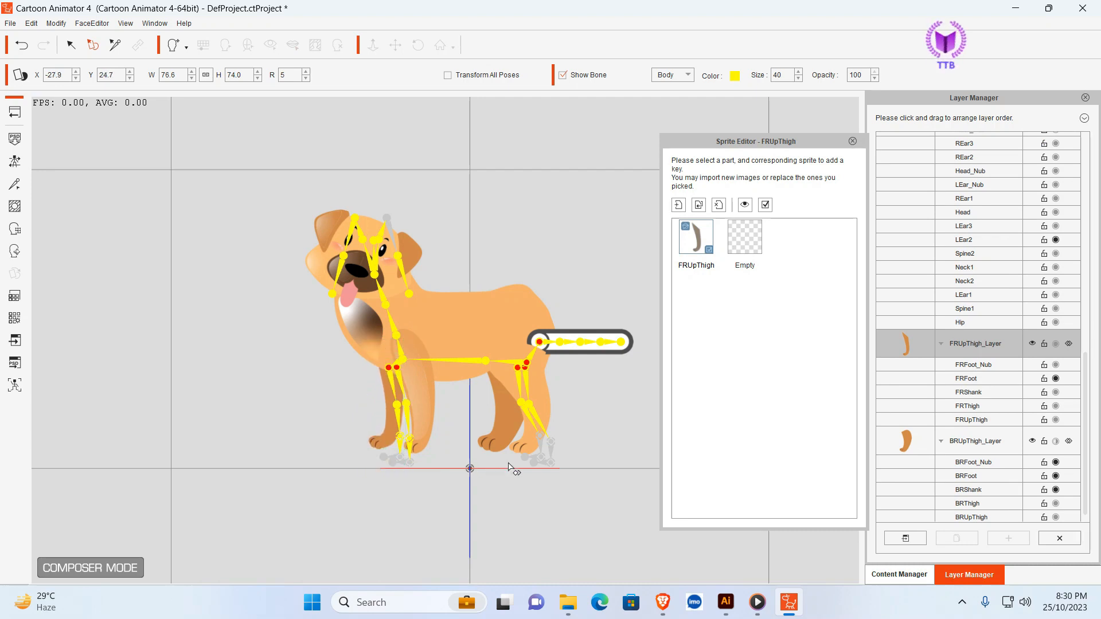
- Replace the Tail1 placeholder sprite with Asset 6.png and fit it to the rump, about 66% wide, 77% high and rotated to 59°
left_click(600, 338)
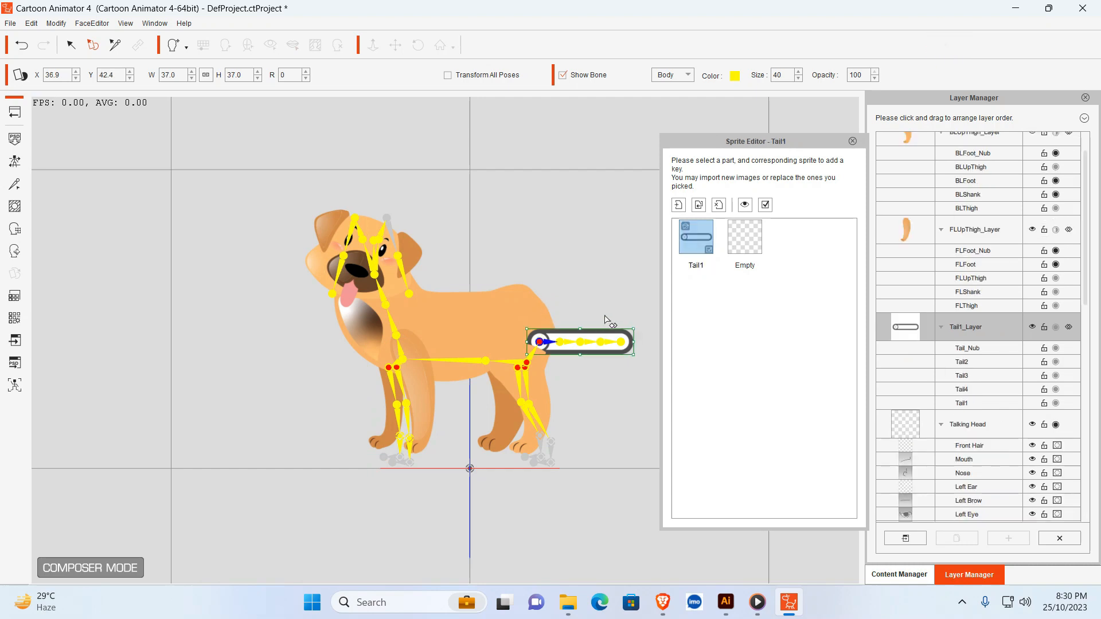
mouse_move(598, 335)
left_mouse_down()
mouse_move(604, 307)
mouse_move(604, 329)
left_mouse_up()
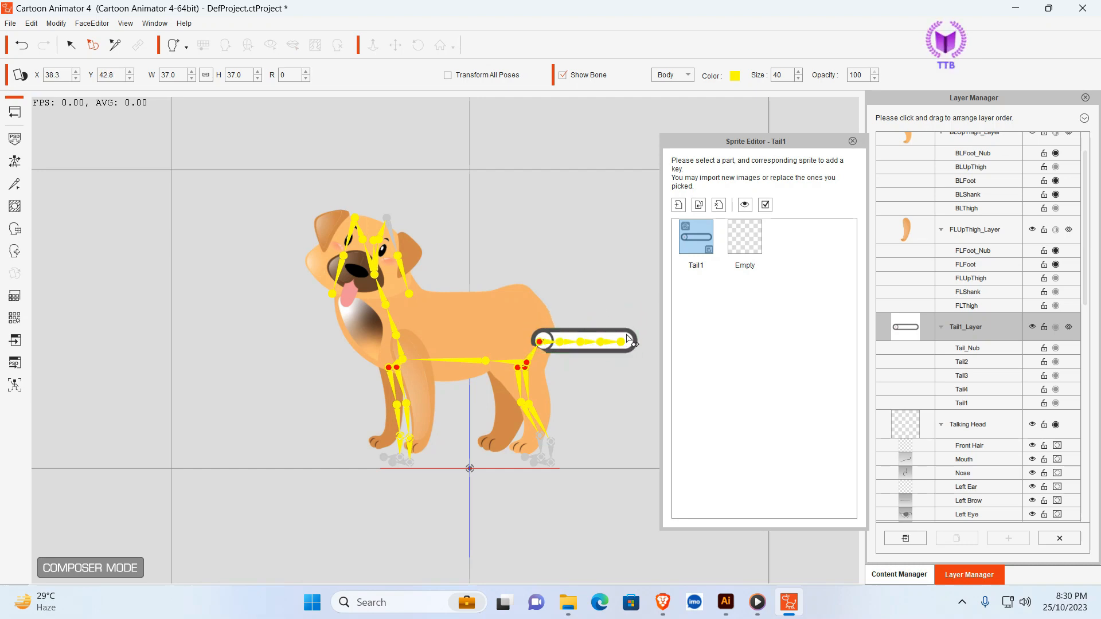
left_click(698, 205)
left_click(1048, 255)
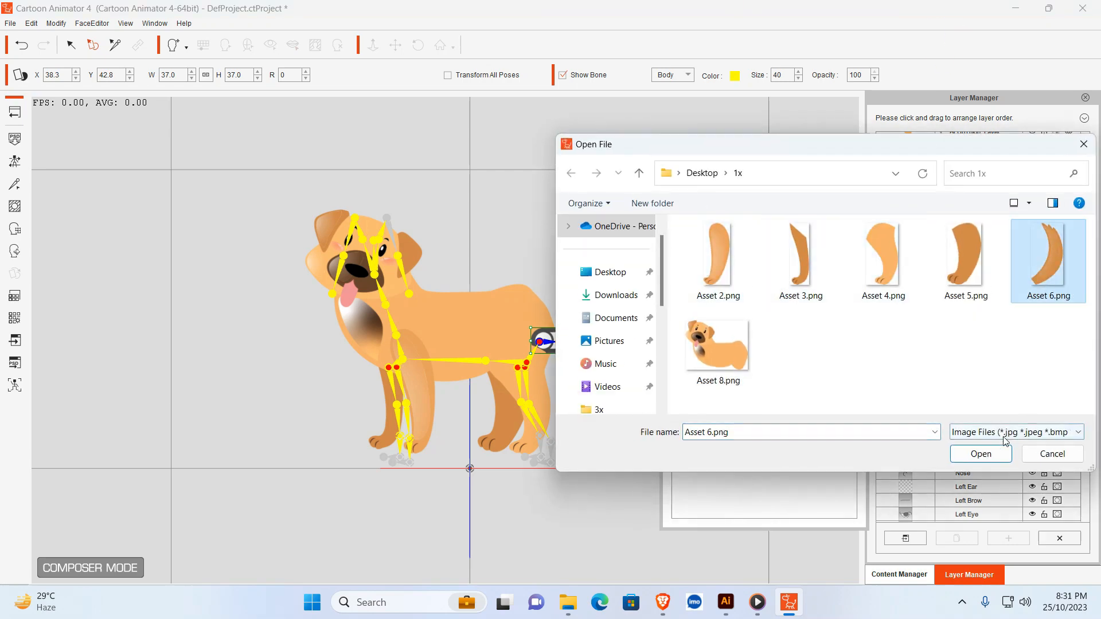
left_click(981, 454)
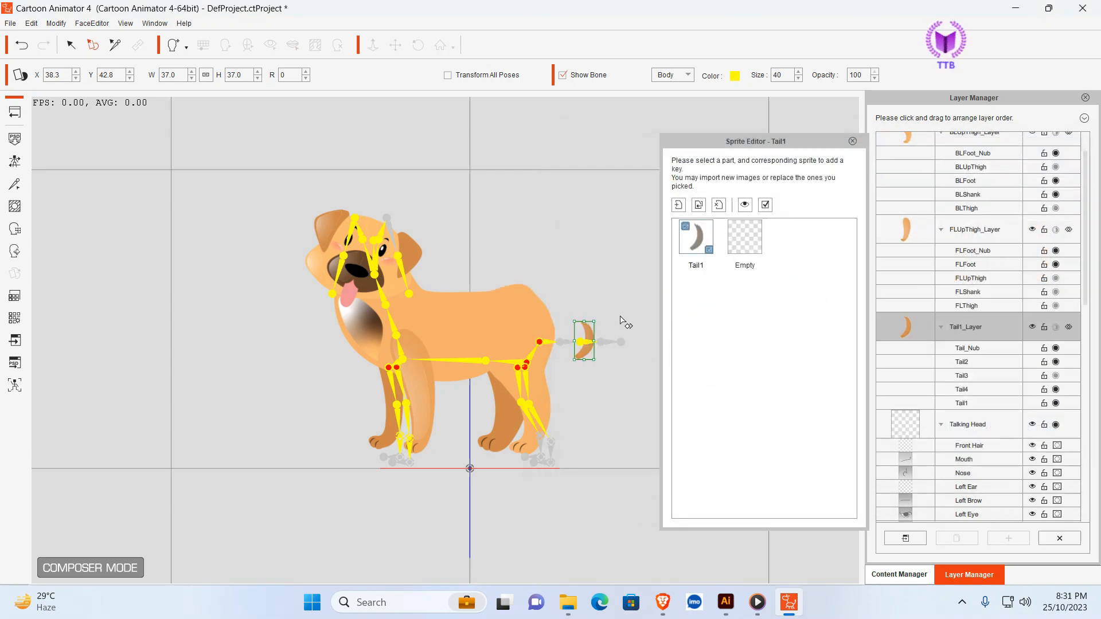
left_click_drag(611, 322, 608, 276)
mouse_move(567, 307)
left_mouse_down()
mouse_move(610, 283)
mouse_move(579, 313)
left_mouse_up()
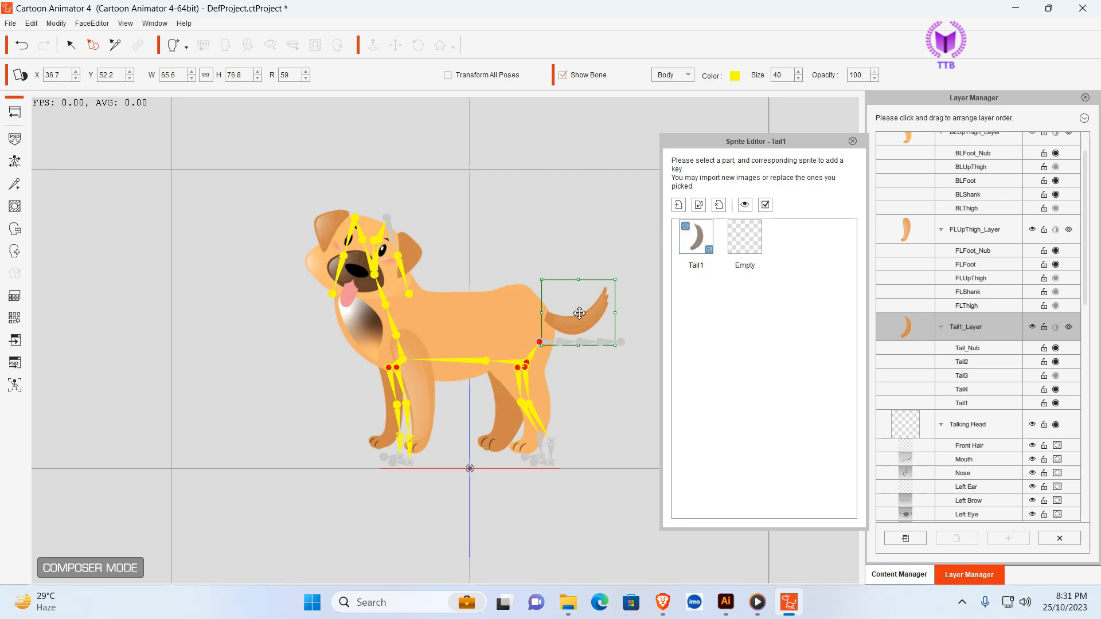
- Move Tail1_Layer below Hip_Layer and refit the tail sprite at about X 34.2, Y 57.4, rotated to 44°
scroll(1032, 390, "down", 5)
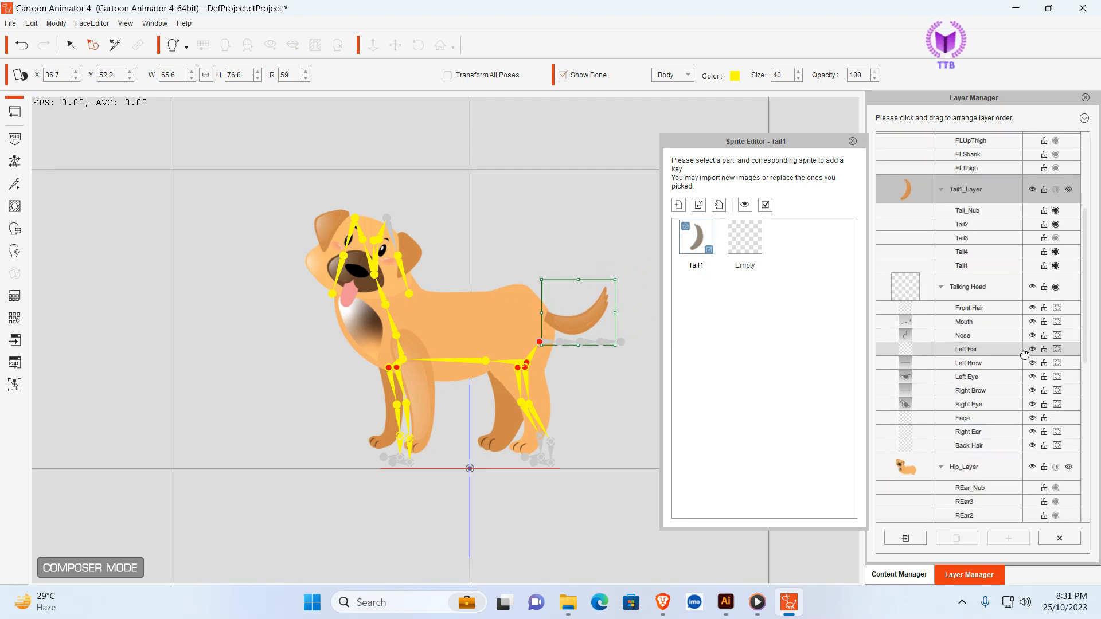
scroll(1038, 258, "up", 1)
left_click_drag(1006, 217, 1000, 496)
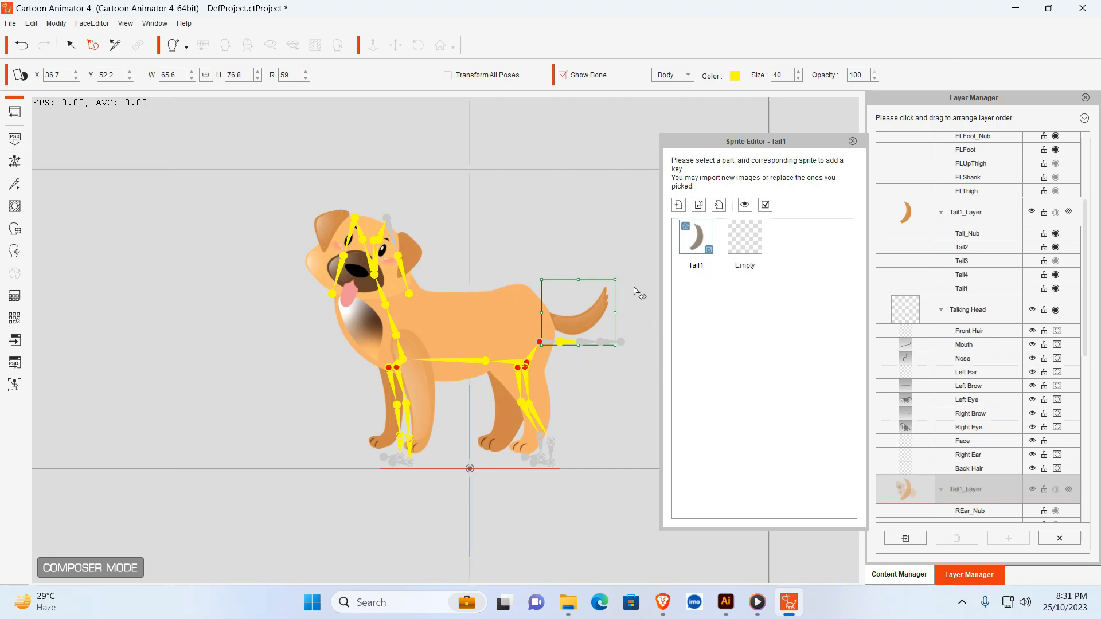
left_click_drag(625, 277, 582, 288)
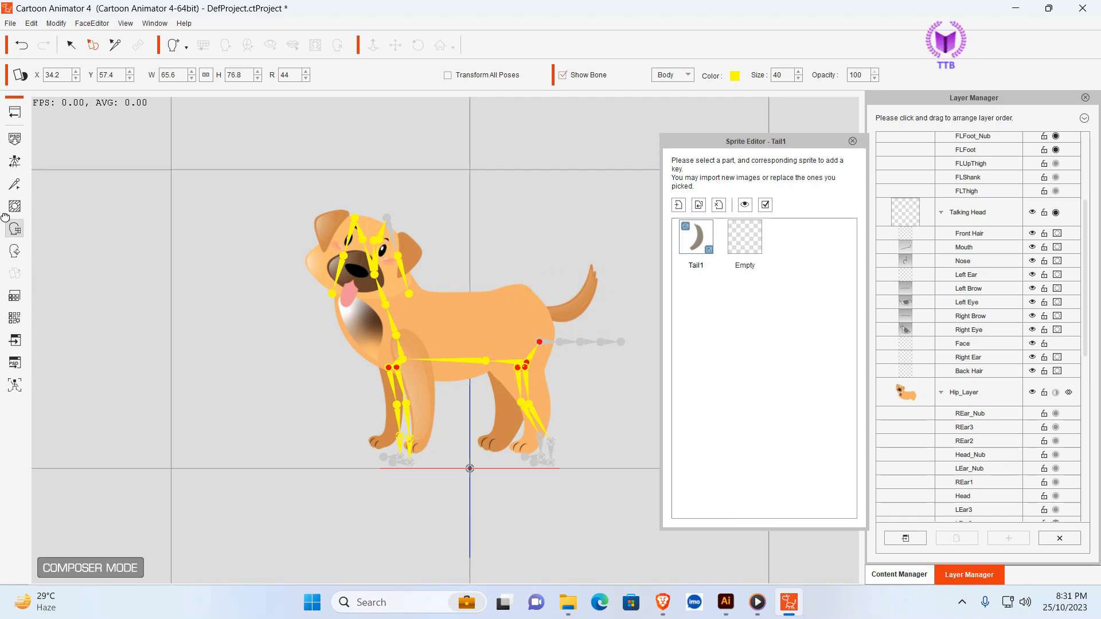
left_click(853, 142)
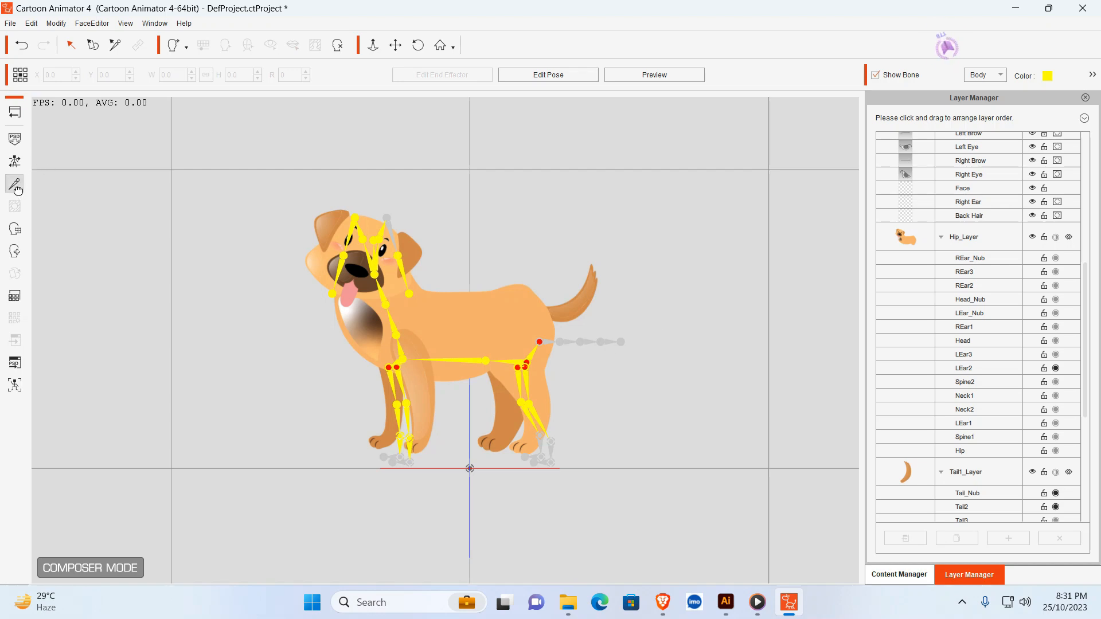
- In the Bone Editor, place the Tail1 joint at about X 24.1, Y 51.4 and the Tail2 joint at about X 30.9, Y 52.7
left_click(15, 184)
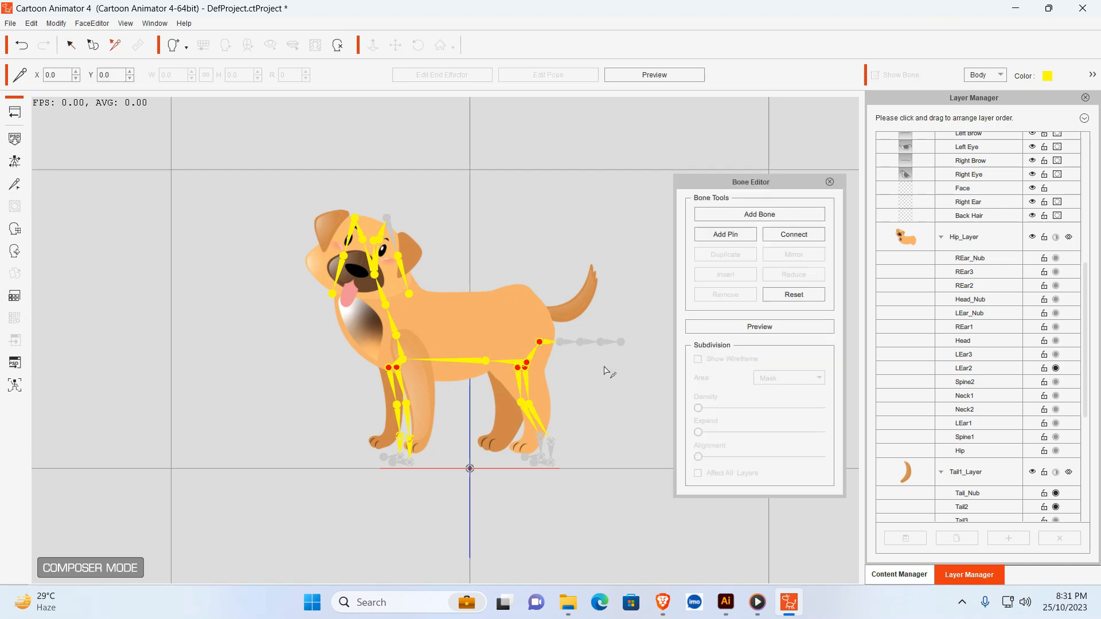
left_click(540, 343)
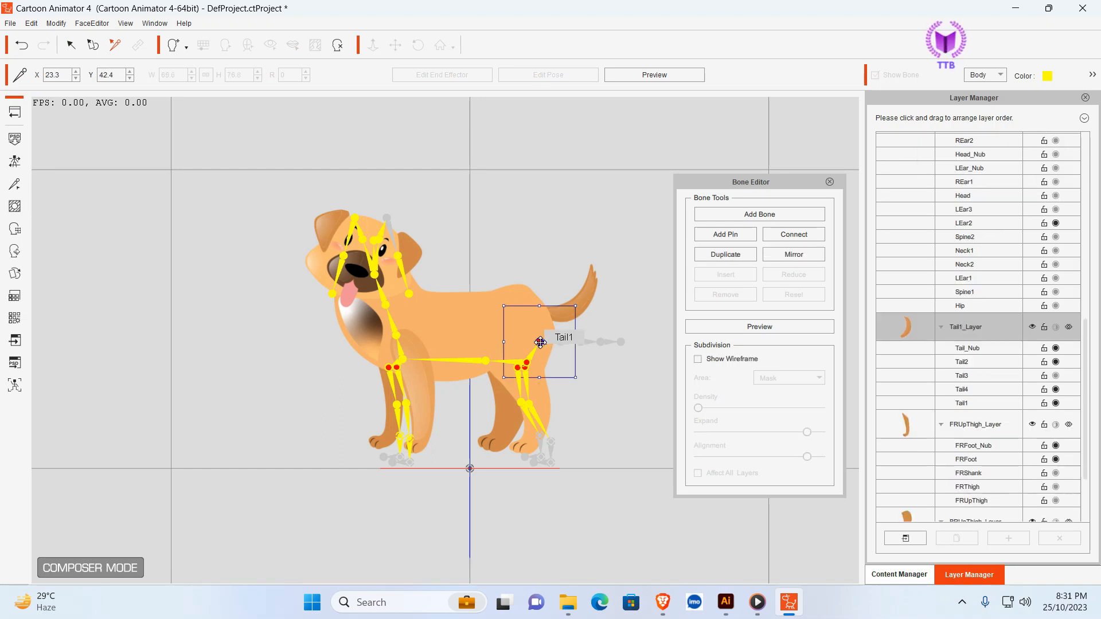
left_click_drag(544, 345, 545, 314)
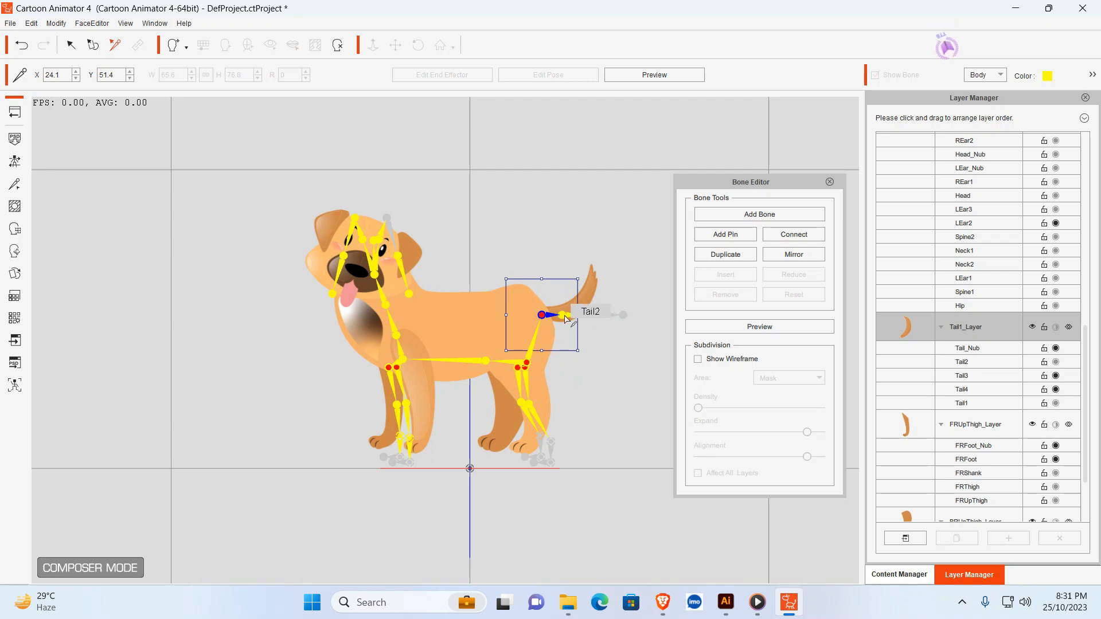
left_click(564, 316)
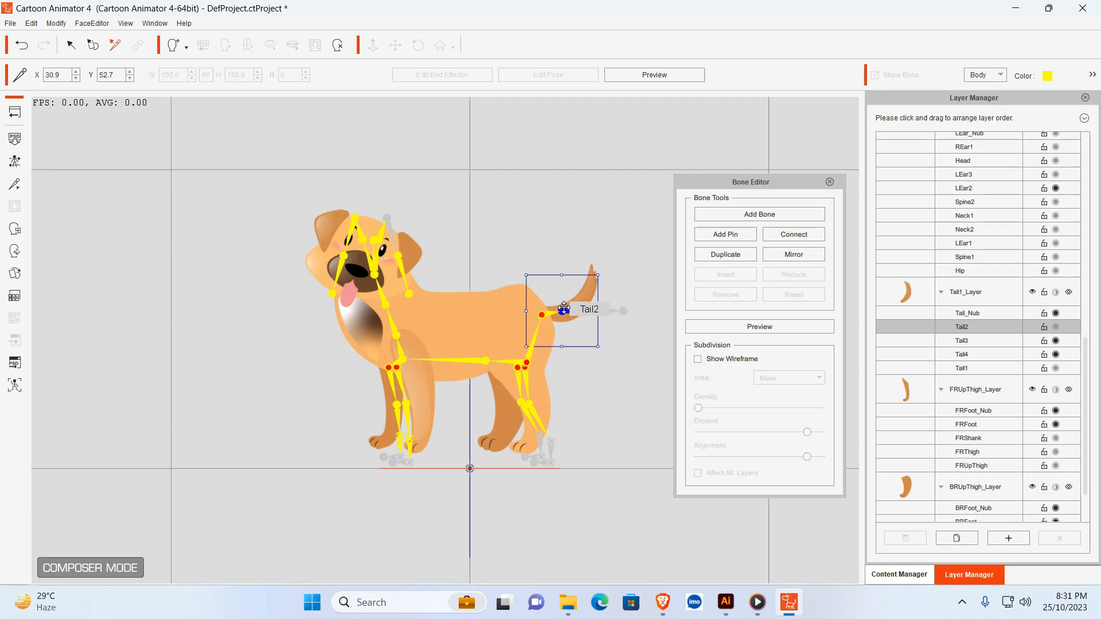
left_click(627, 325)
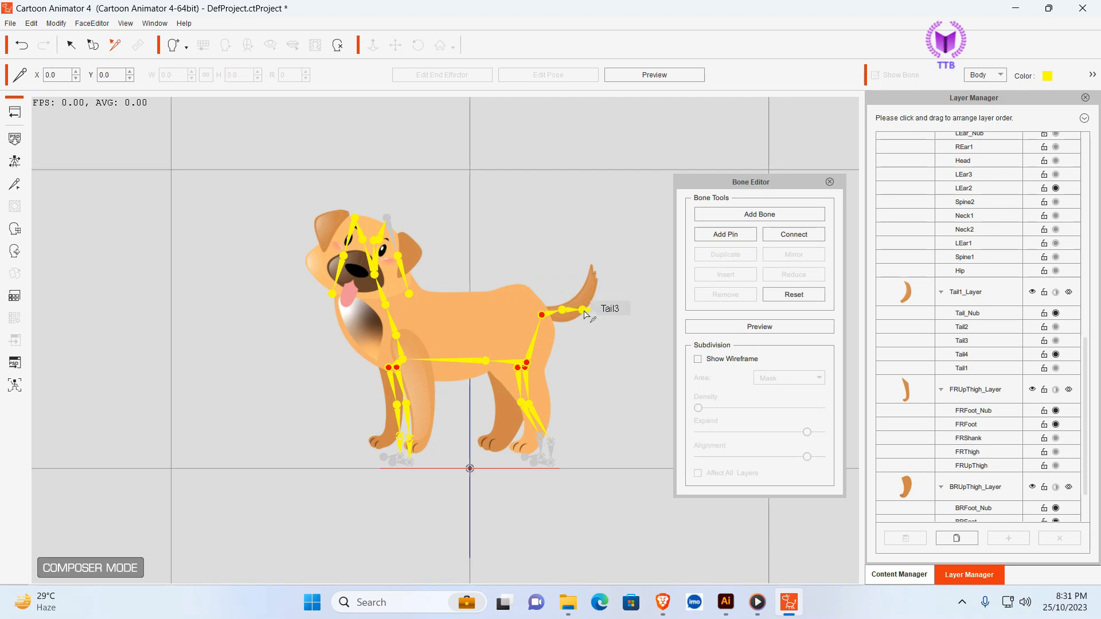
- Align the remaining tail joints with the curved tail, with Tail3 at about X 36.9, Y 55.8 and Tail_Nub at about X 41.3, Y 66.8
left_click(582, 309)
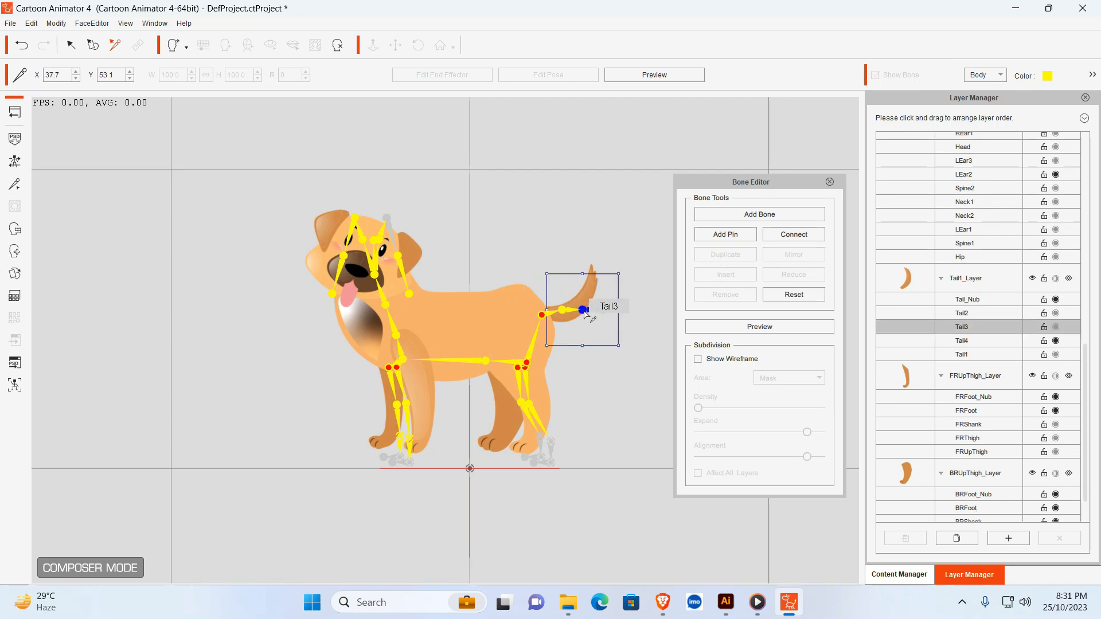
left_click(645, 309)
left_click_drag(606, 307, 597, 270)
left_click(607, 285)
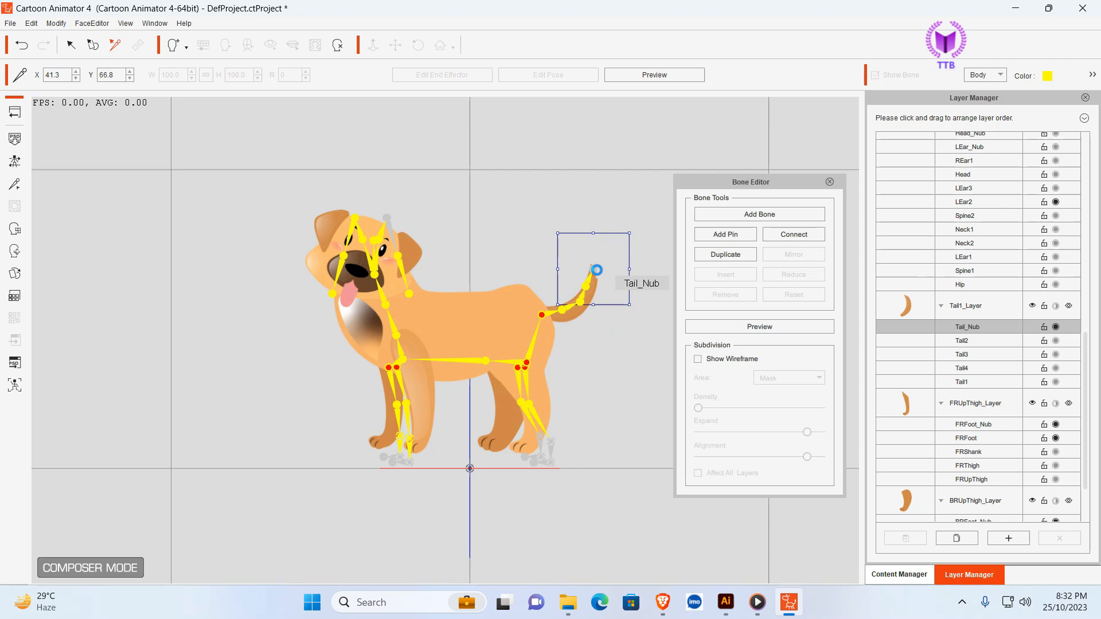
left_click(607, 336)
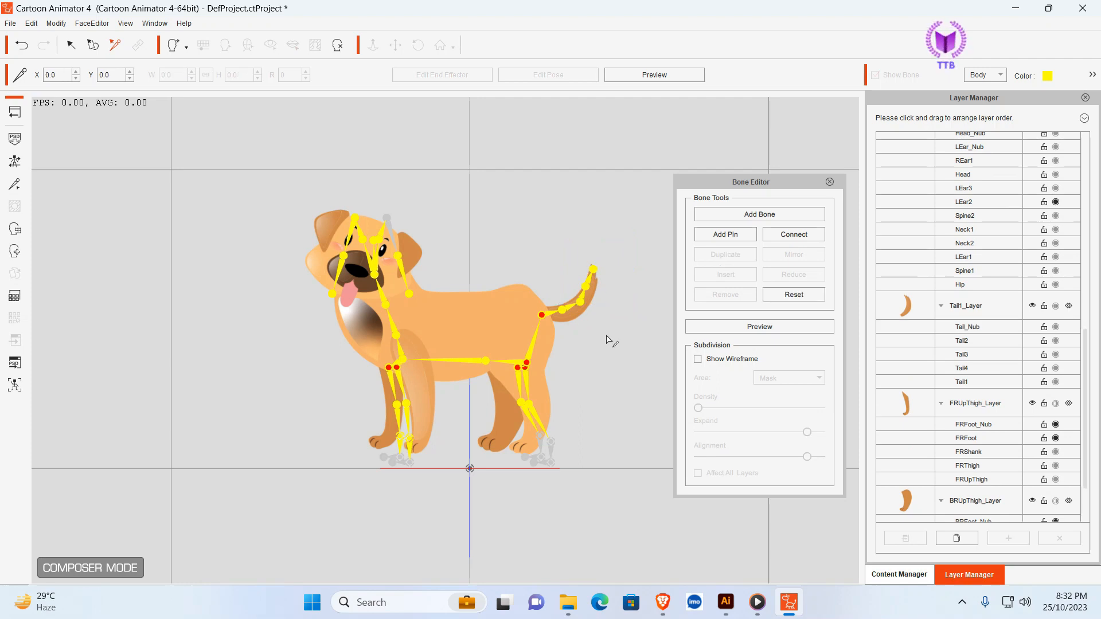
- Fit the back right leg bones to their sprite, placing BRThigh at about X 10.8, Y 26.1 and the shank and foot joints down to the paw
left_click(523, 399)
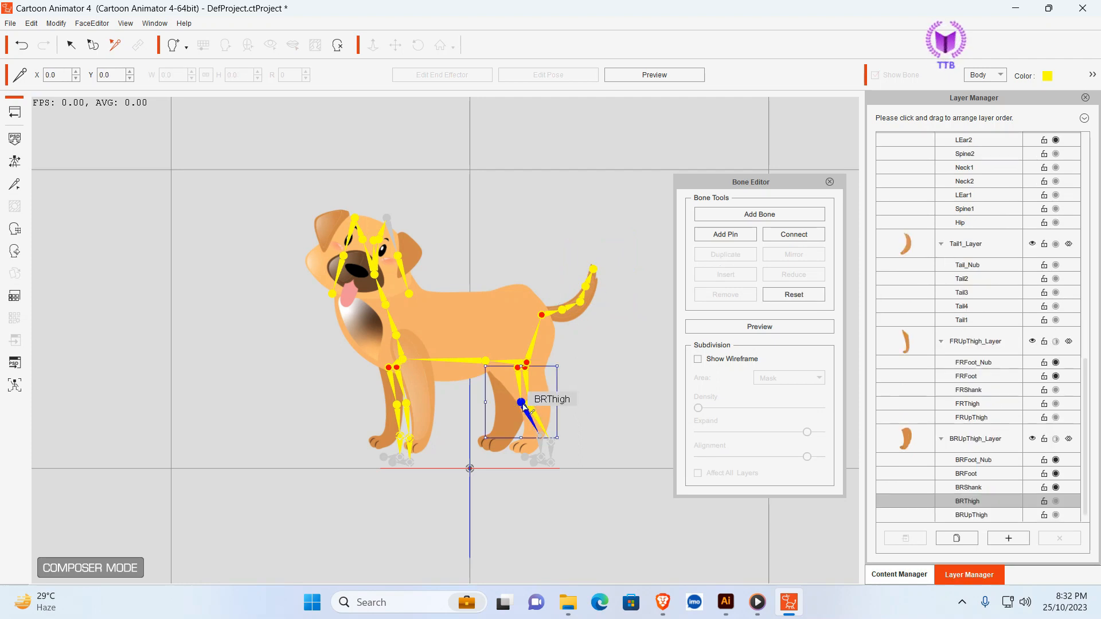
left_click_drag(521, 402, 502, 390)
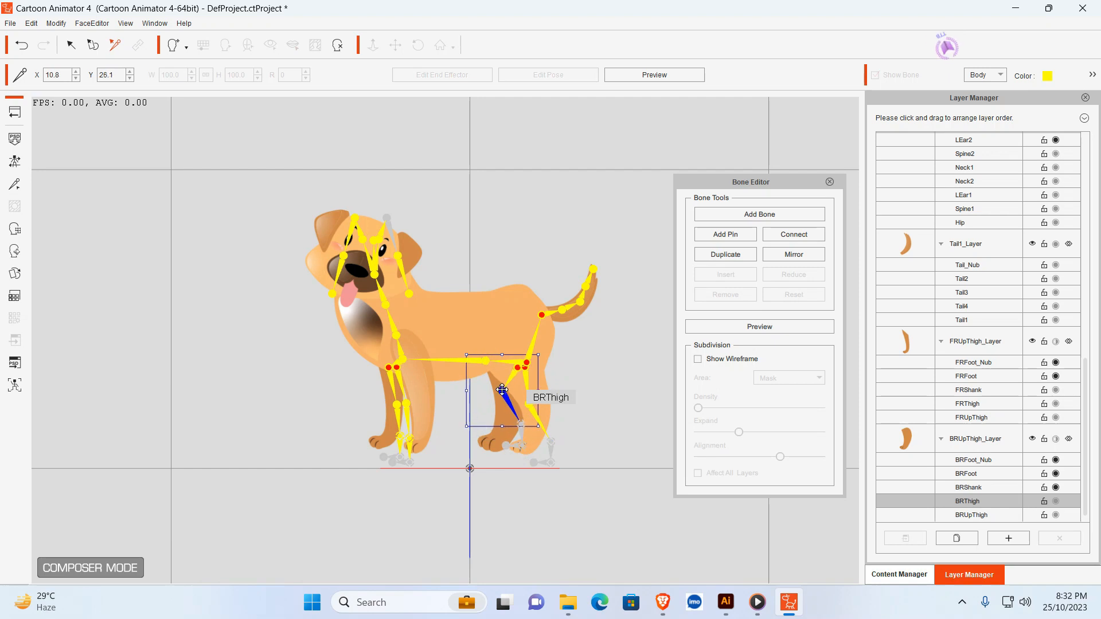
left_click(520, 422)
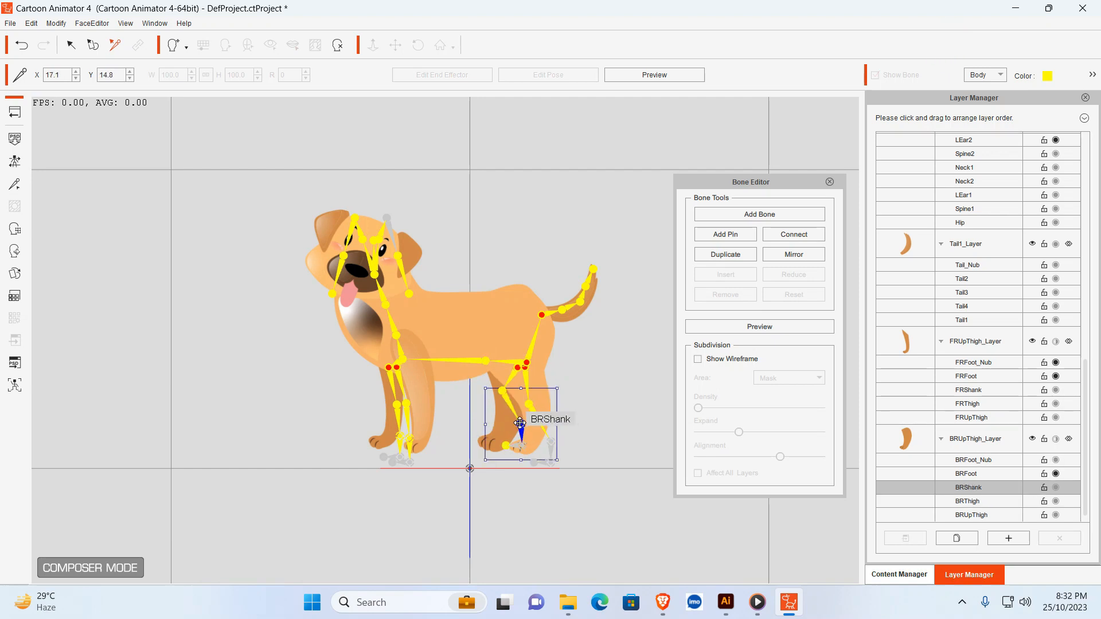
left_click_drag(520, 423, 496, 436)
left_click(579, 414)
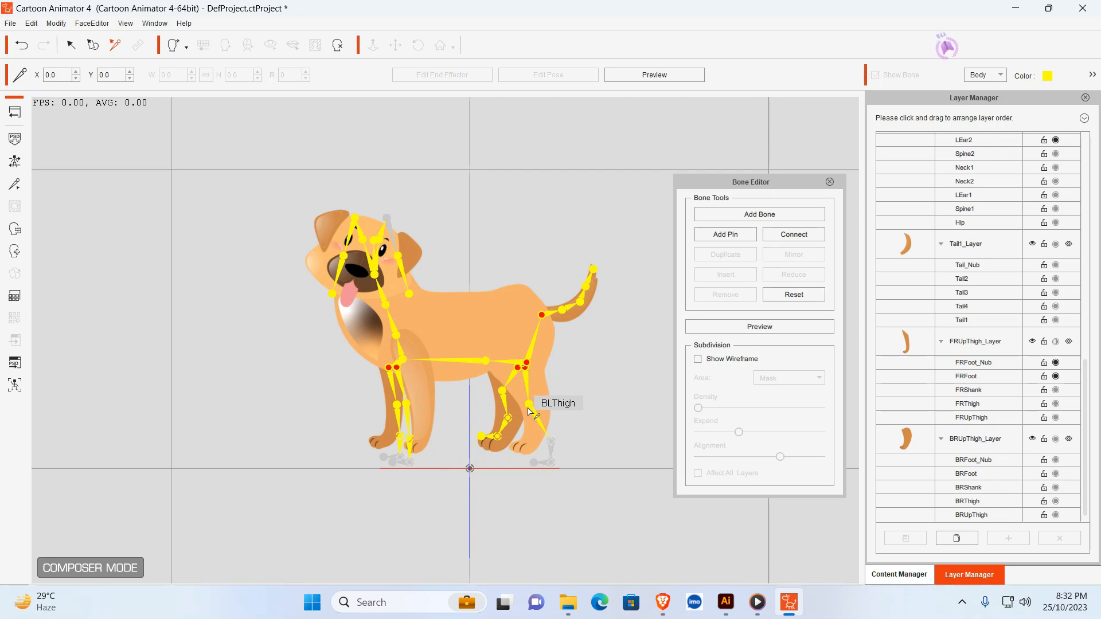
- Move the BLThigh joint onto the back left leg and place the BLShank joint at about X 23.1, Y 17.3
left_click(528, 403)
left_click_drag(528, 404, 535, 390)
left_click(582, 426)
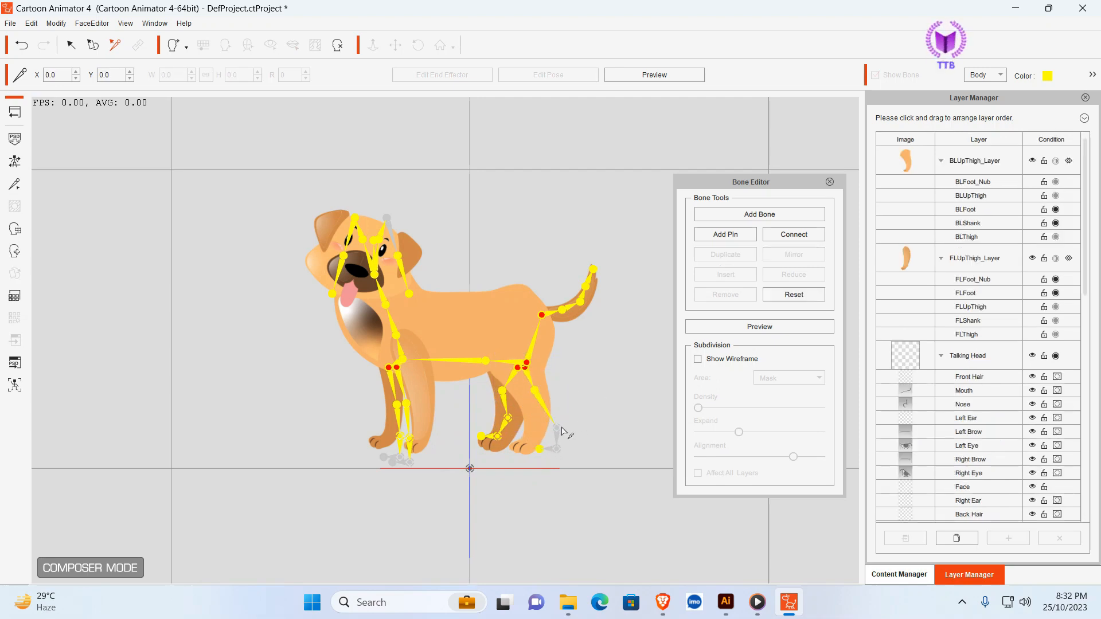
left_click_drag(561, 433, 537, 417)
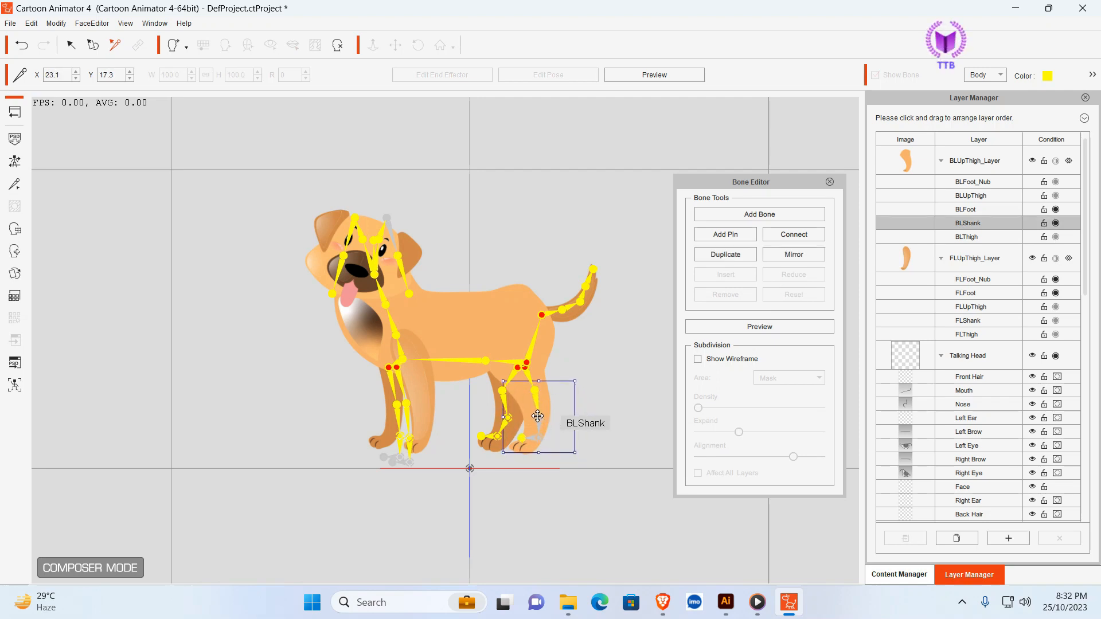
left_click(614, 428)
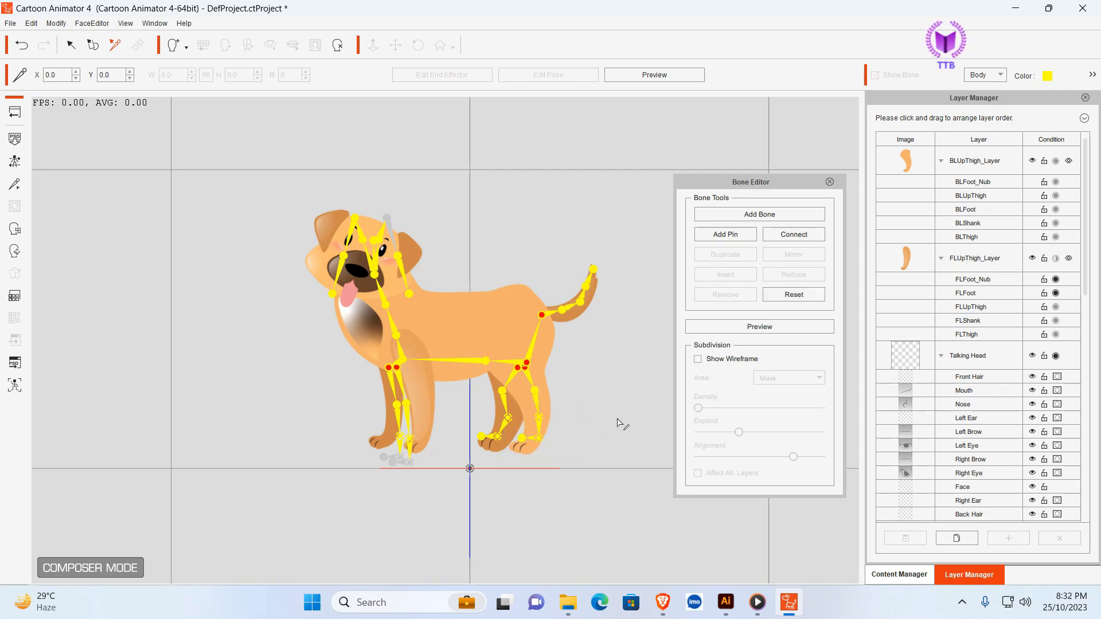
- Place the BLFoot joint on the back left paw at about X 20.7, Y 8.9
left_click(528, 441)
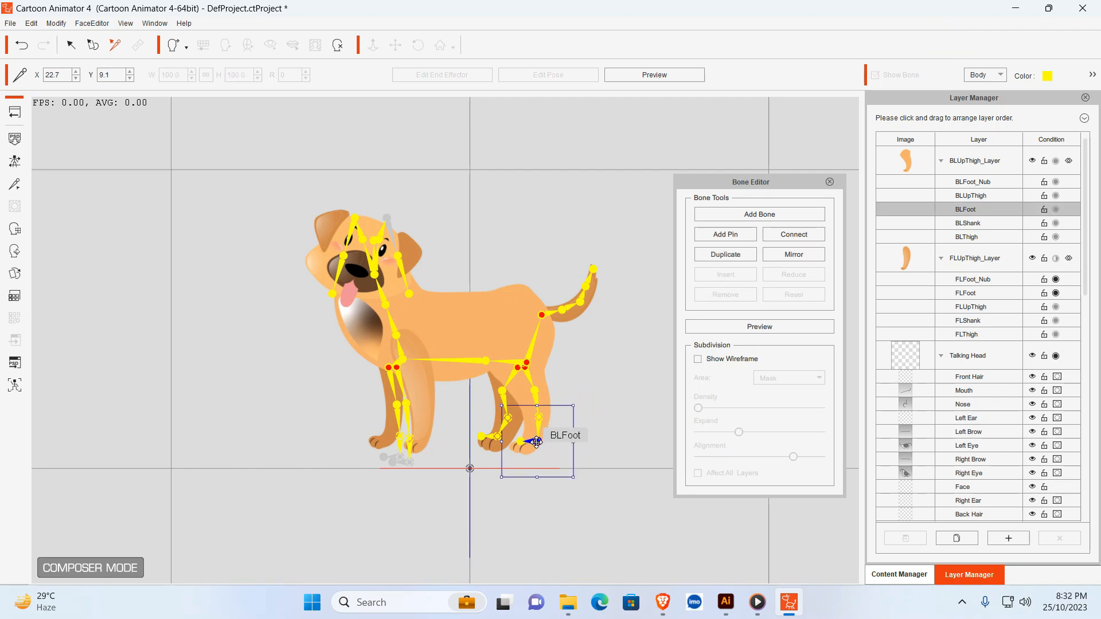
left_click_drag(529, 441, 530, 443)
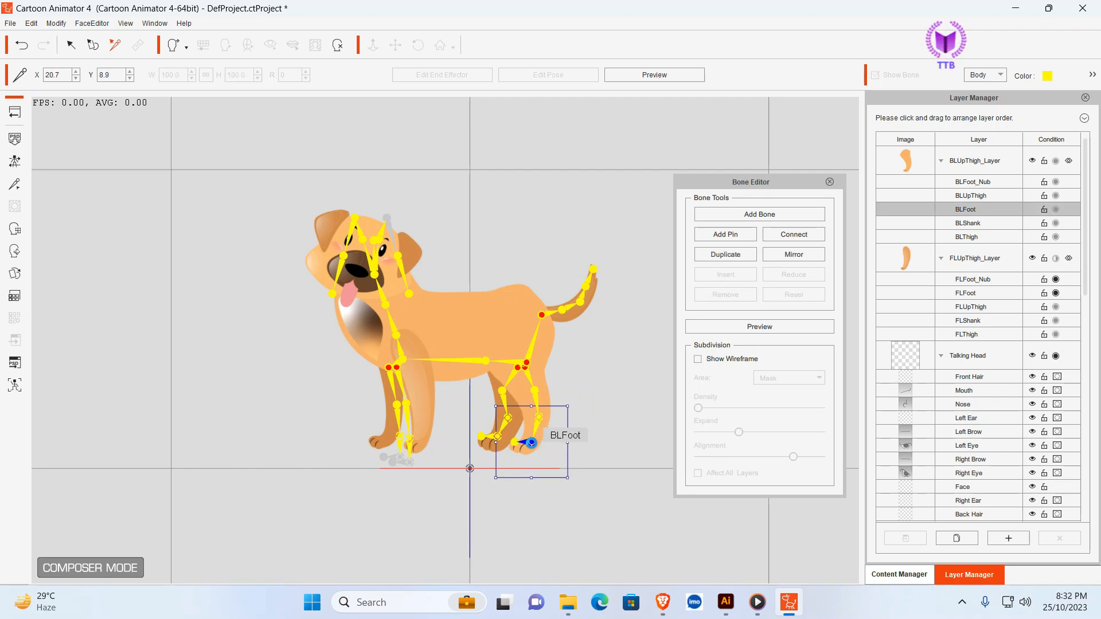
left_click(615, 401)
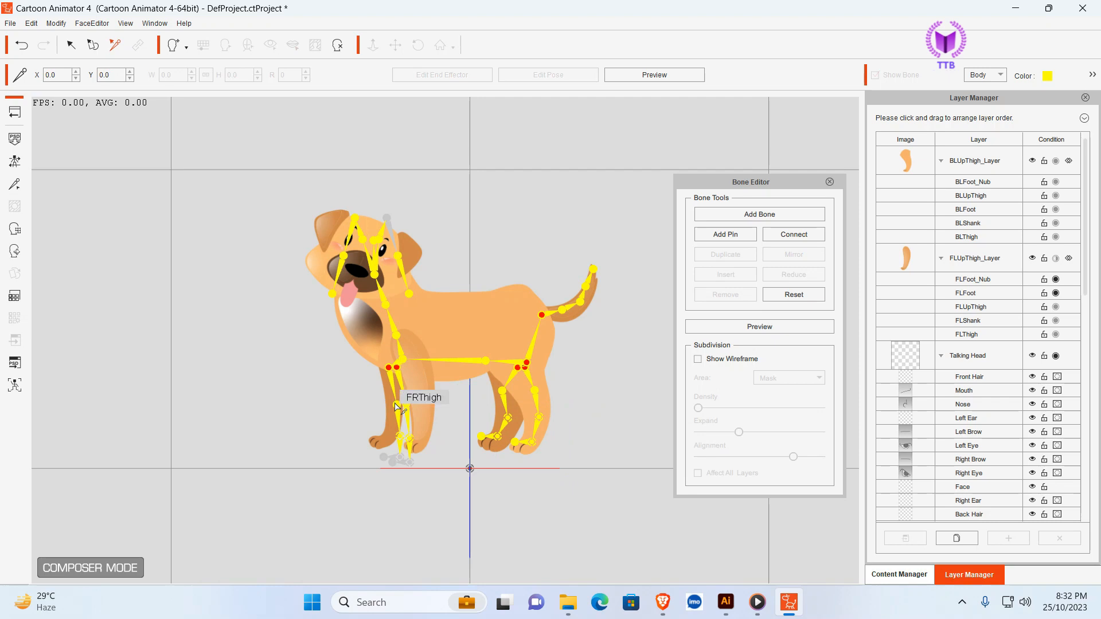
- Move the FRThigh joint onto the front right leg at about X -26.9, Y 25.4 and shift the FRShank joint slightly up the leg
left_click(395, 404)
left_click_drag(396, 406, 390, 393)
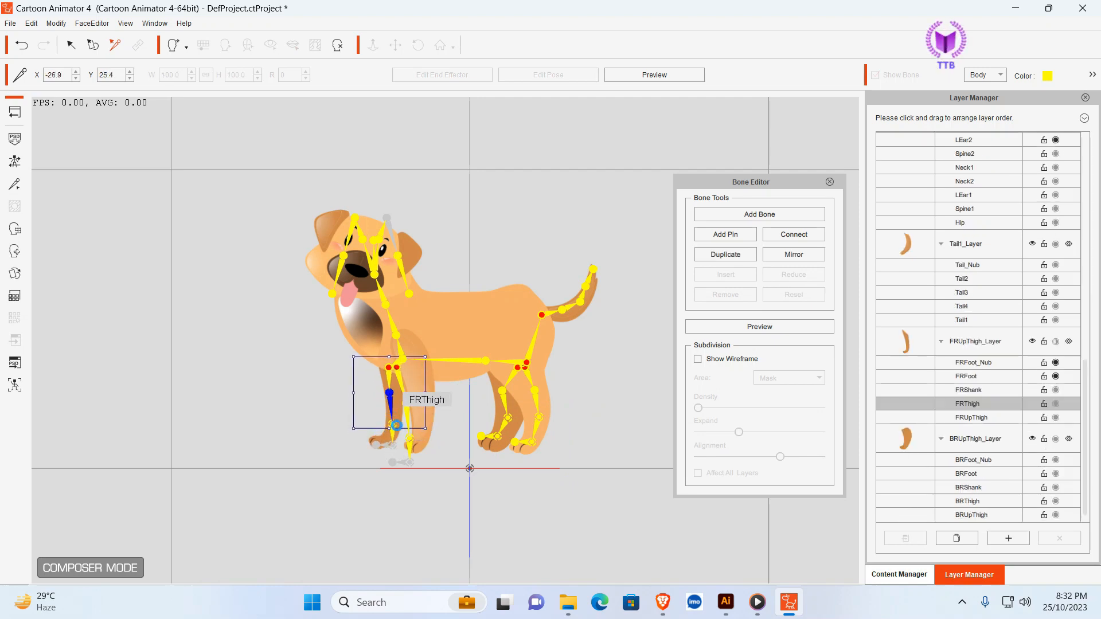
left_click(412, 480)
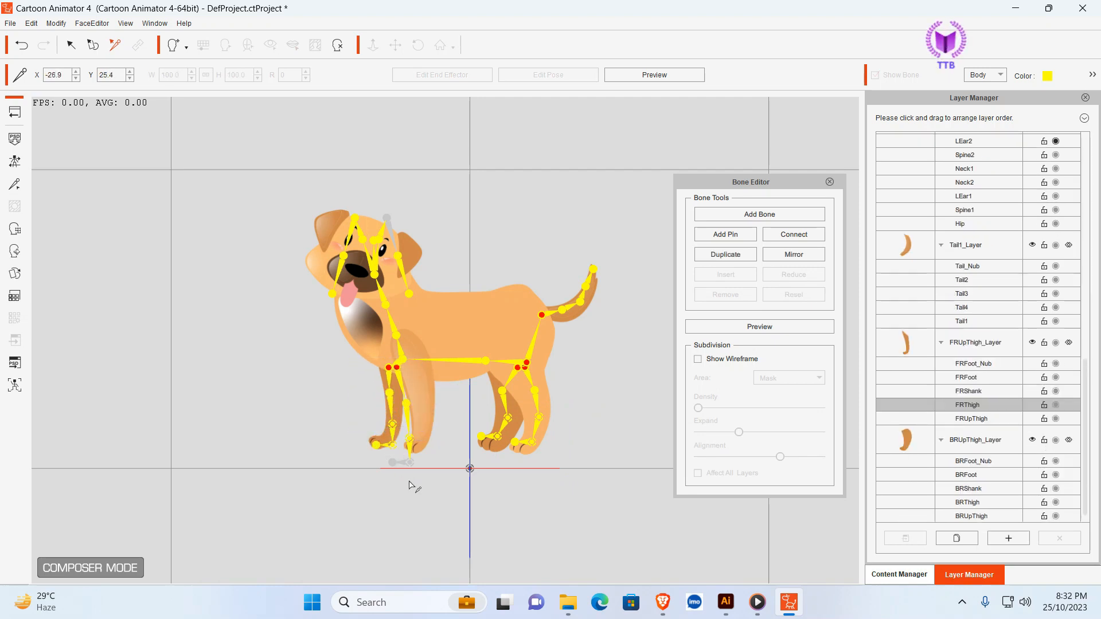
left_click(393, 425)
left_click_drag(393, 423, 394, 416)
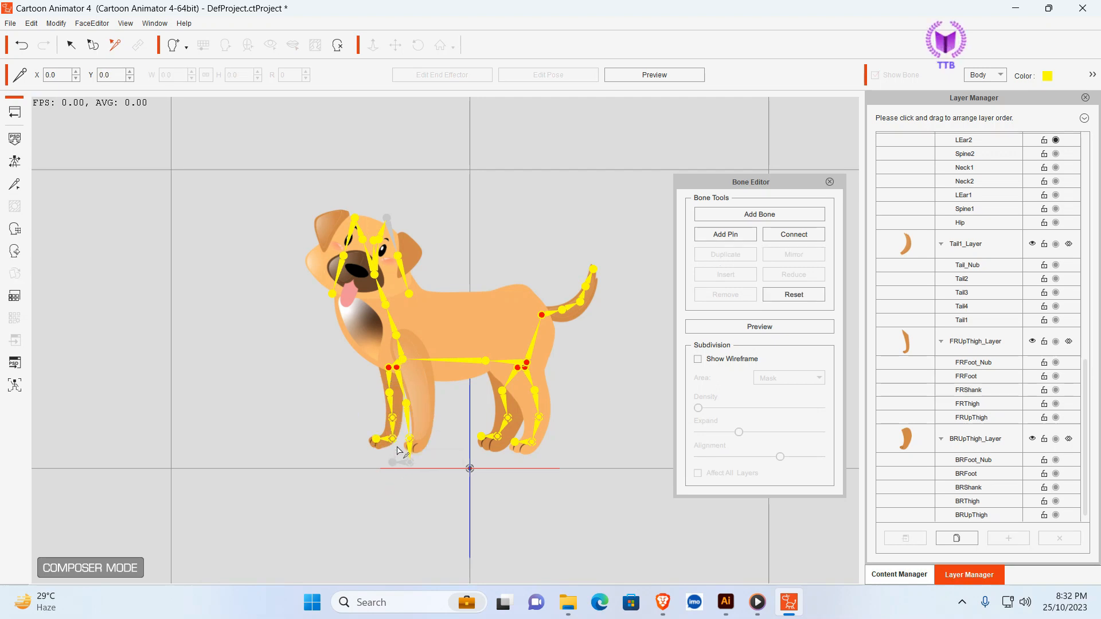
- Place the FRFoot joint over the front right paw at about X -27.6, Y 11.1
left_click(392, 439)
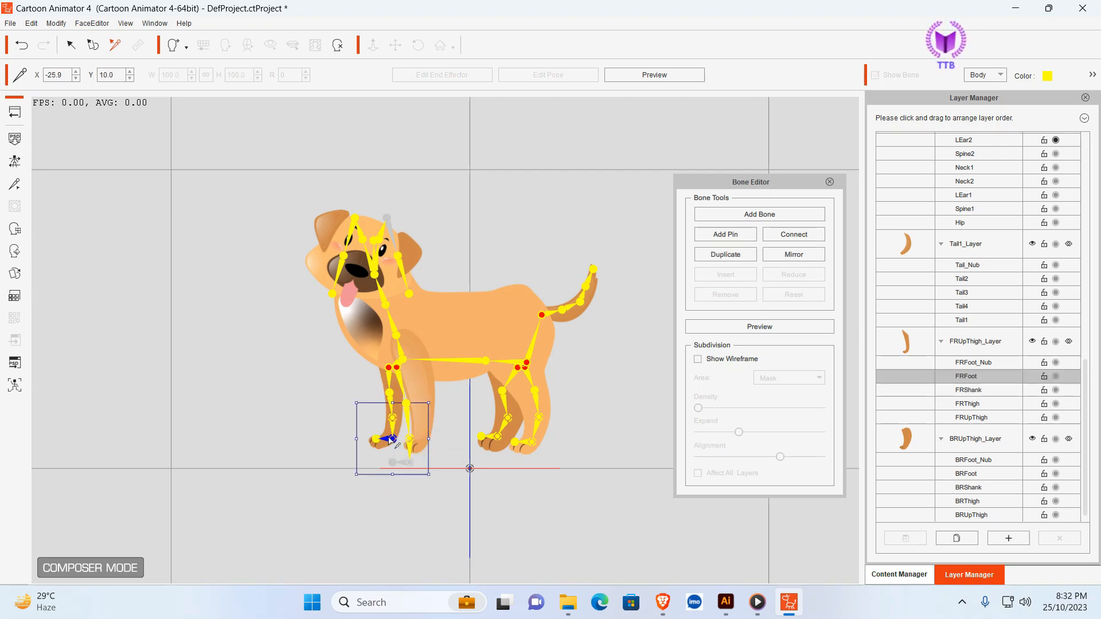
left_click_drag(391, 437, 386, 433)
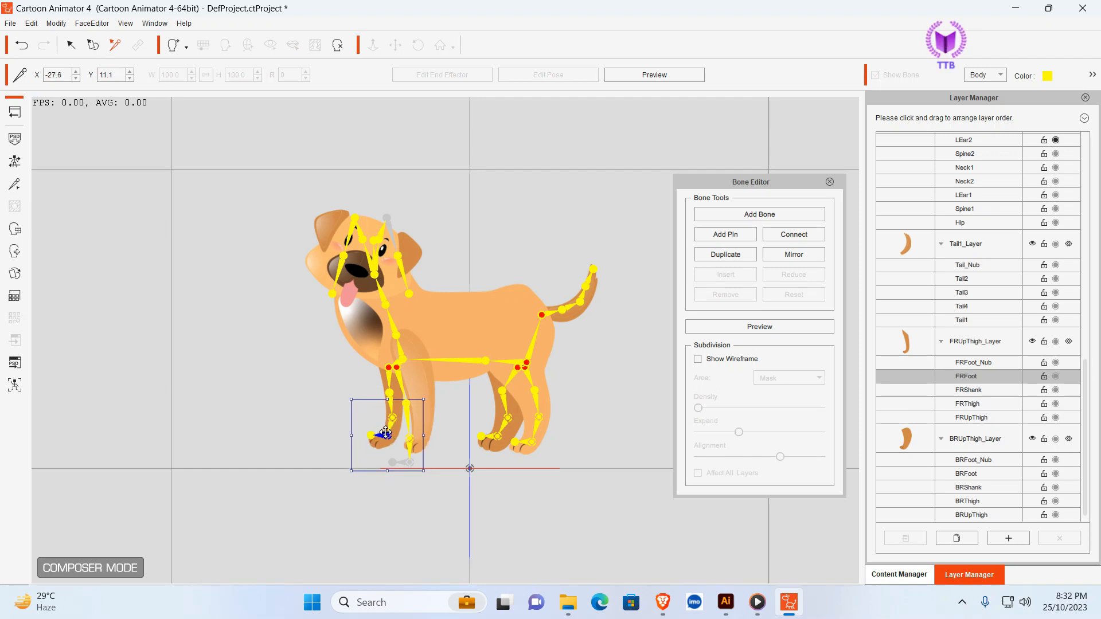
left_click(417, 478)
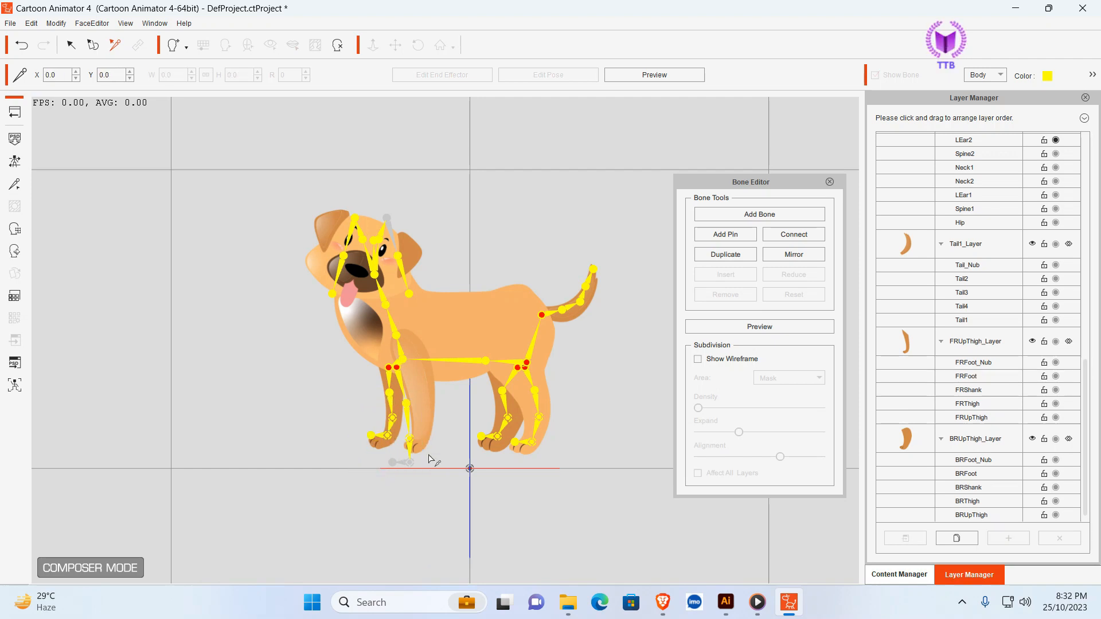
- Move the FLThigh joint onto the upper front left leg at about X -16.7, Y 29.1
left_click(408, 402)
left_click(530, 508)
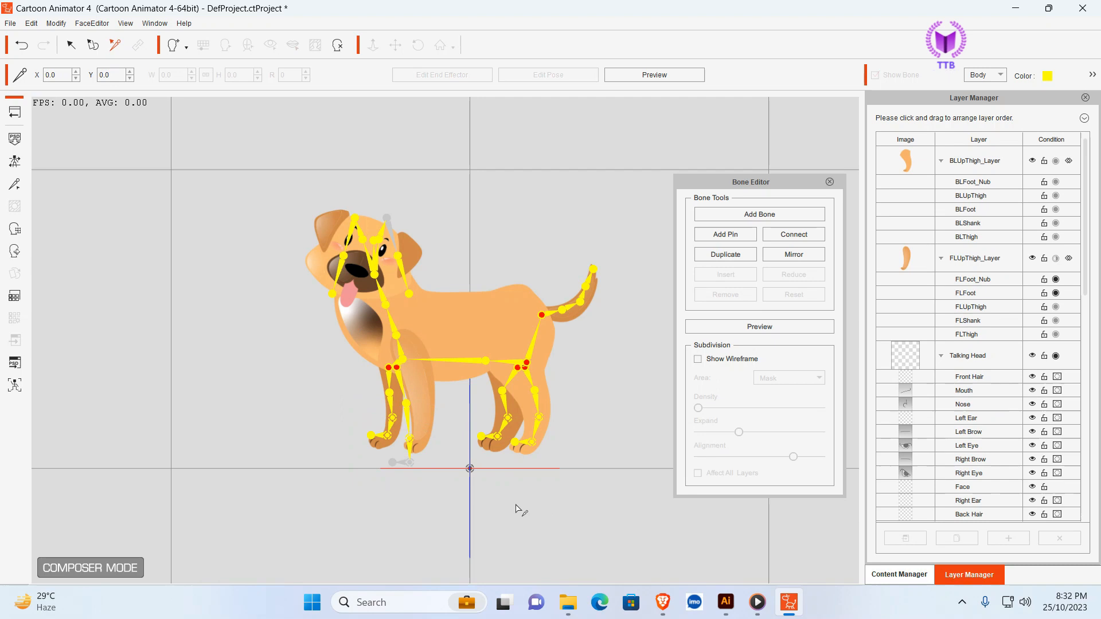
left_click(411, 406)
left_click_drag(410, 406, 419, 380)
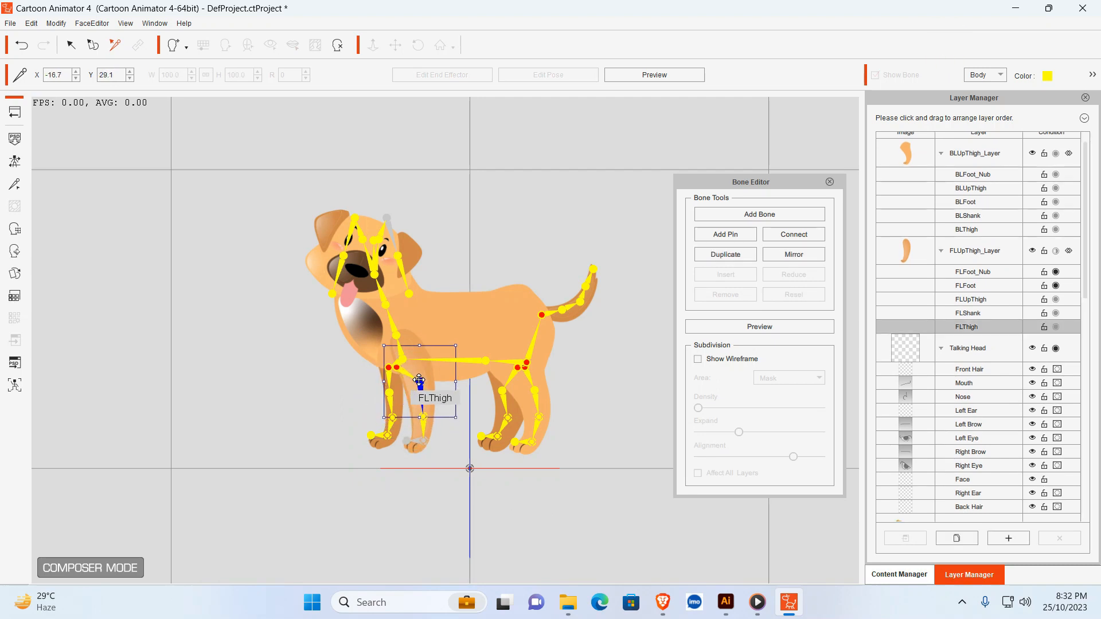
left_click(469, 522)
- Fit the FLShank and foot joints to the front left leg, with FLFoot_Nub at the paw at about X -20.4, Y 7.2
left_click(426, 415)
left_click(427, 417)
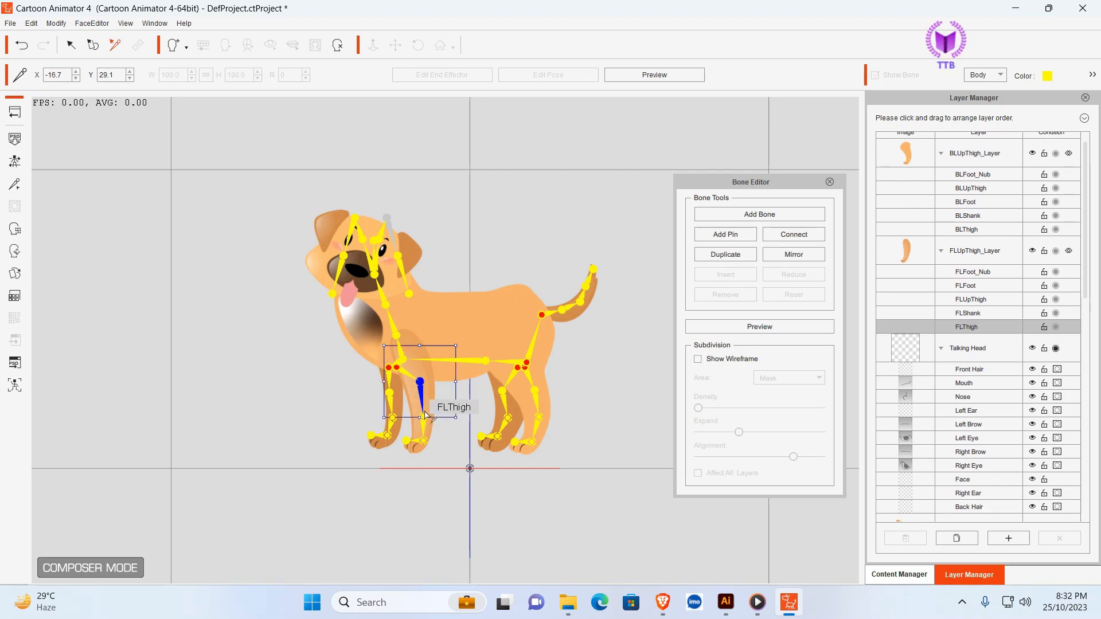
left_click(554, 499)
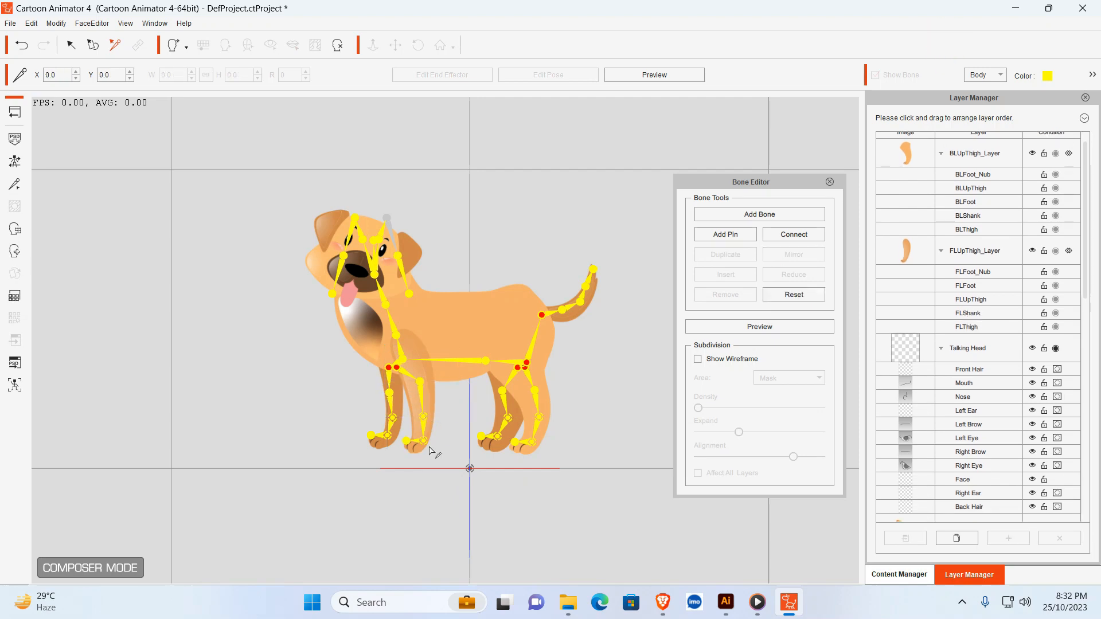
left_click(423, 415)
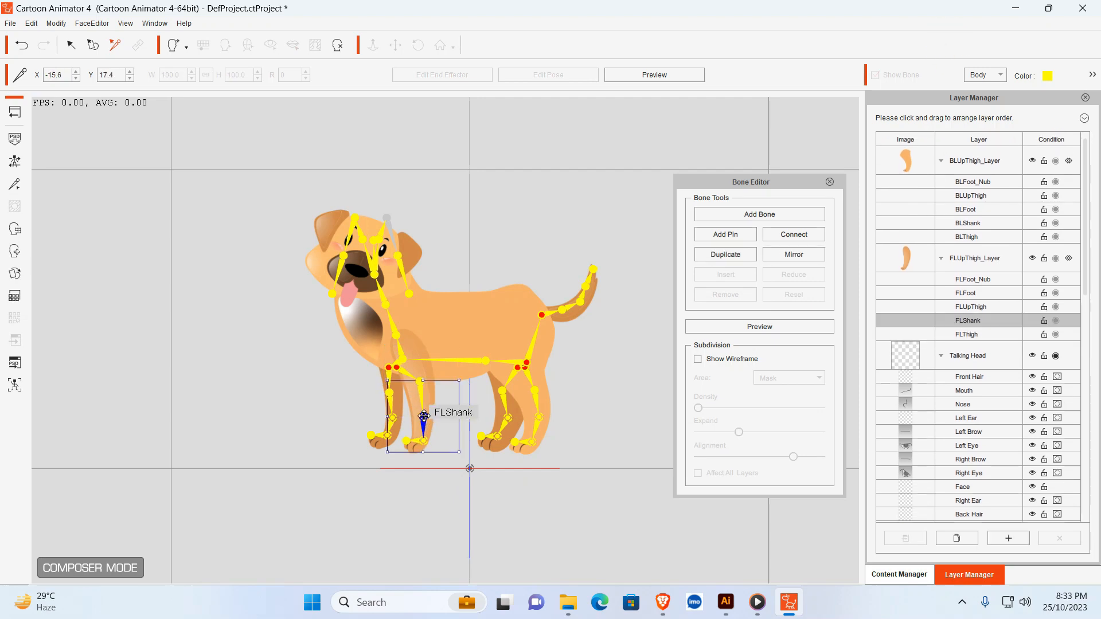
left_click_drag(423, 416, 413, 451)
left_click(412, 435)
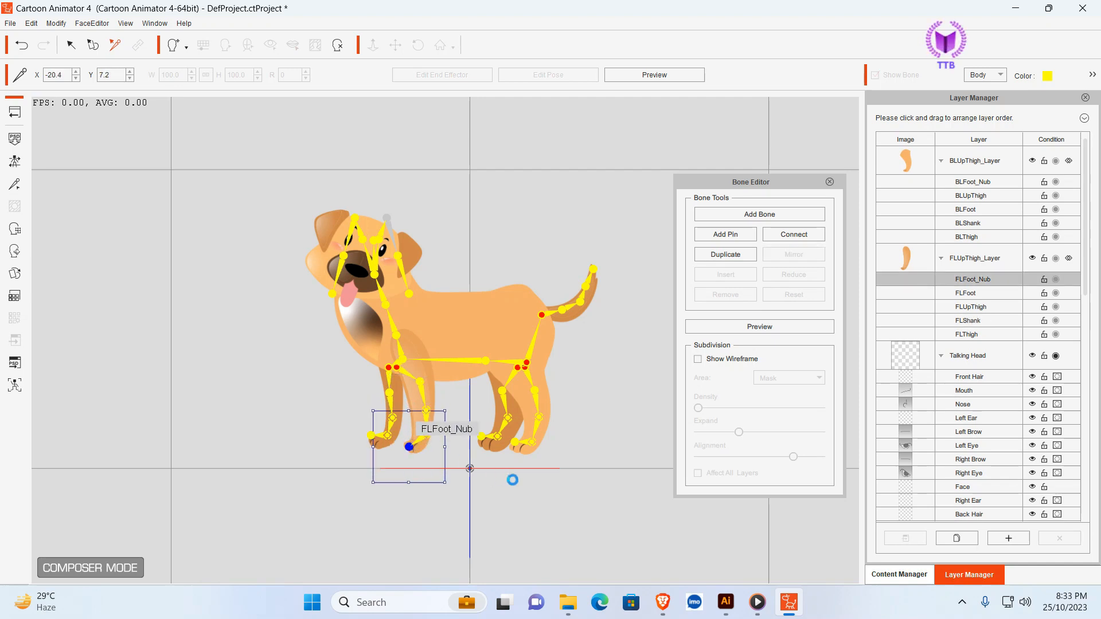
left_click(514, 481)
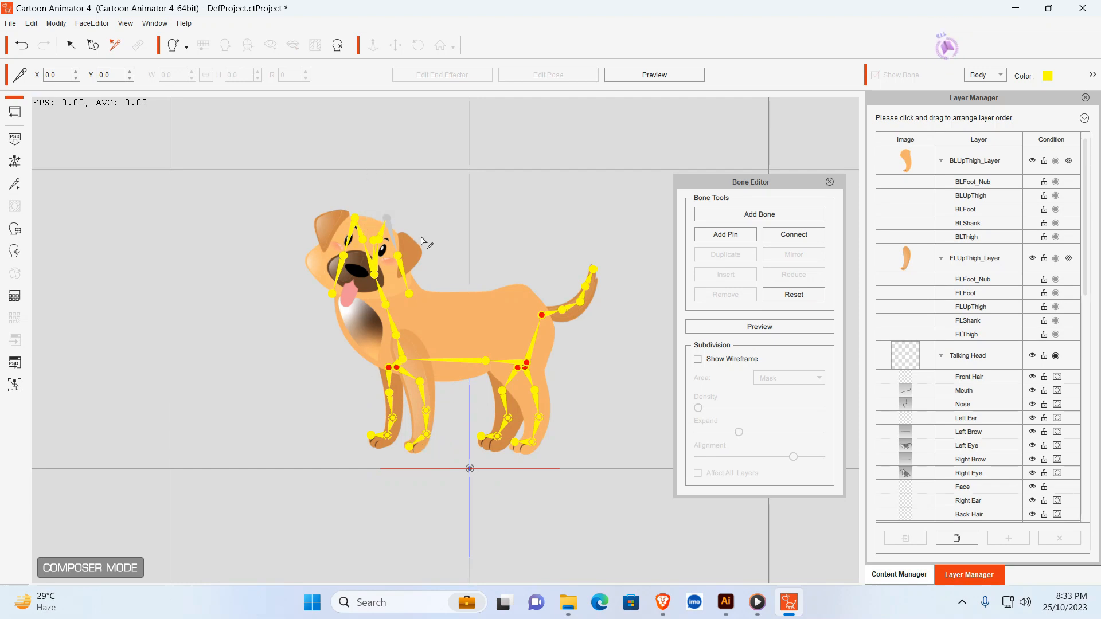
- Adjust the ear end joints, placing LEar_Nub at about X -21.5, Y 60.4 and REar_Nub at about X -43.2, Y 58.5, and leave bone editing
left_click(409, 291)
left_click_drag(409, 290, 406, 286)
left_click(333, 293)
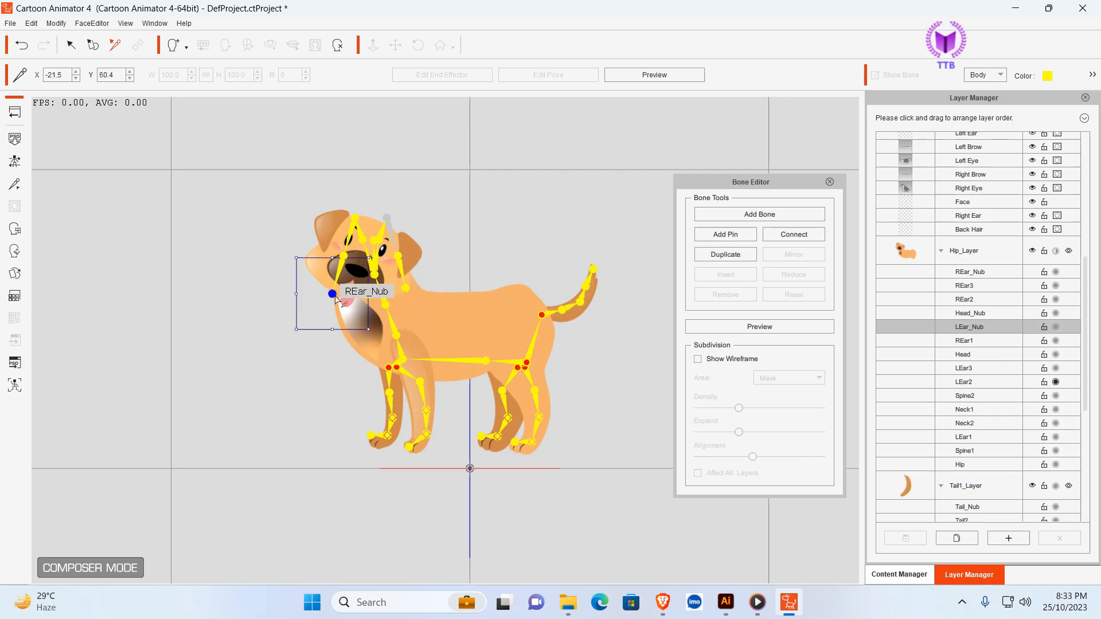
left_click_drag(333, 293, 341, 293)
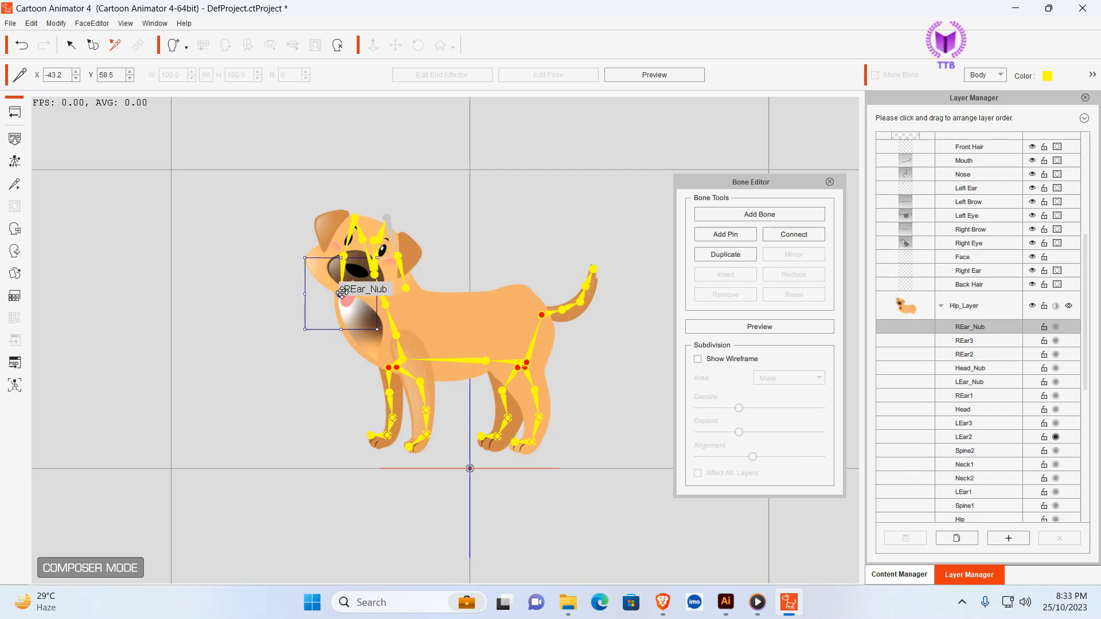
left_click(632, 384)
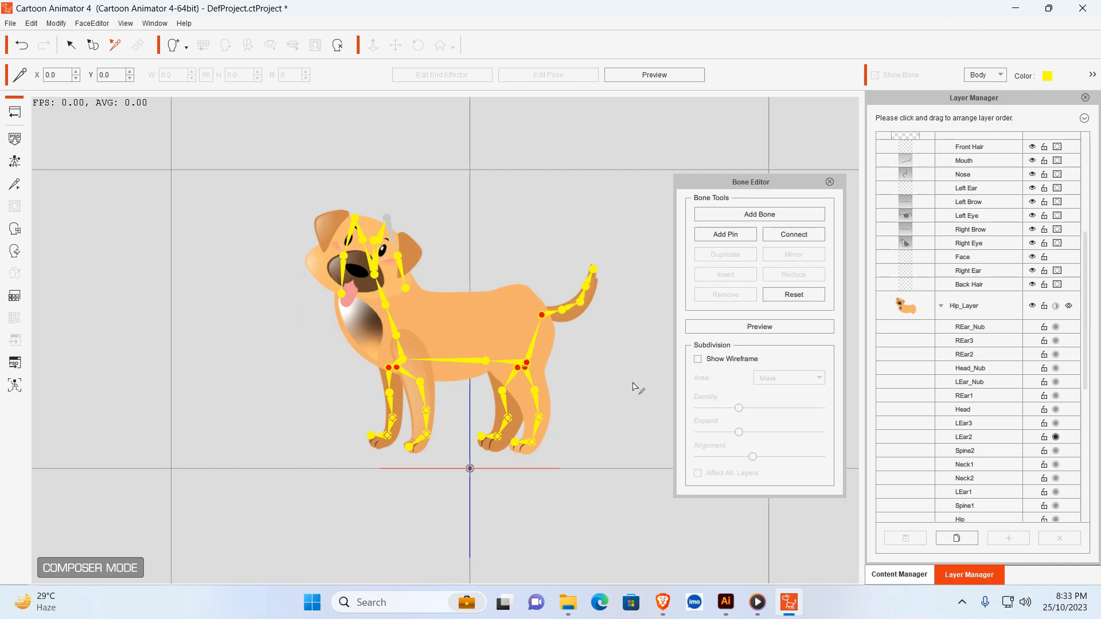
left_click(830, 181)
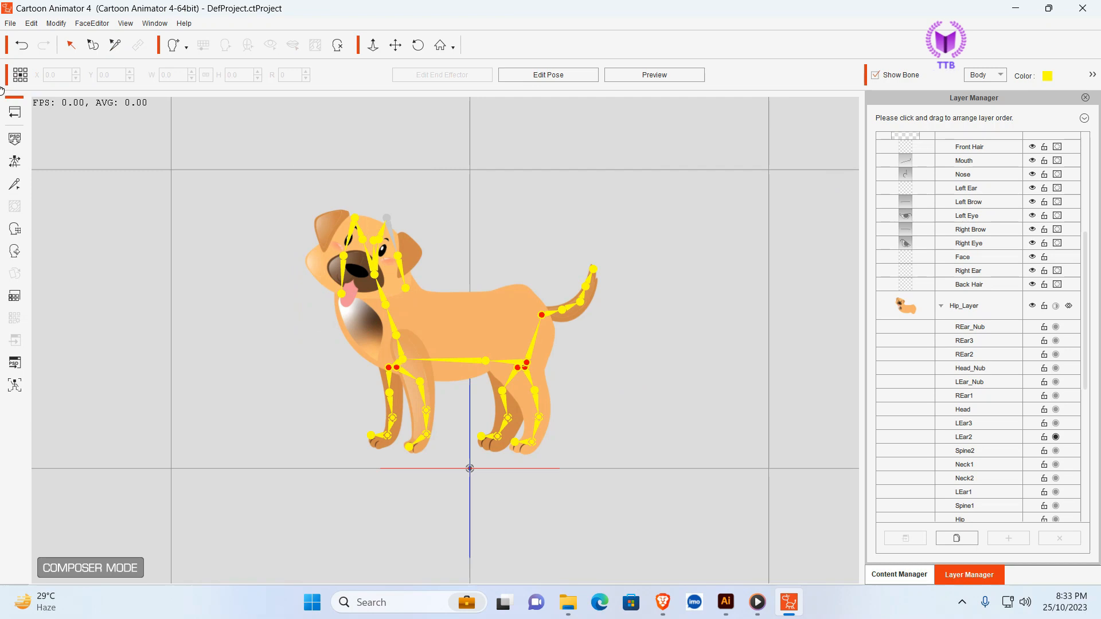
- Apply the Idle_Stand action to the dog on the stage and enlarge it to about 169.4 in width and height
left_click(16, 111)
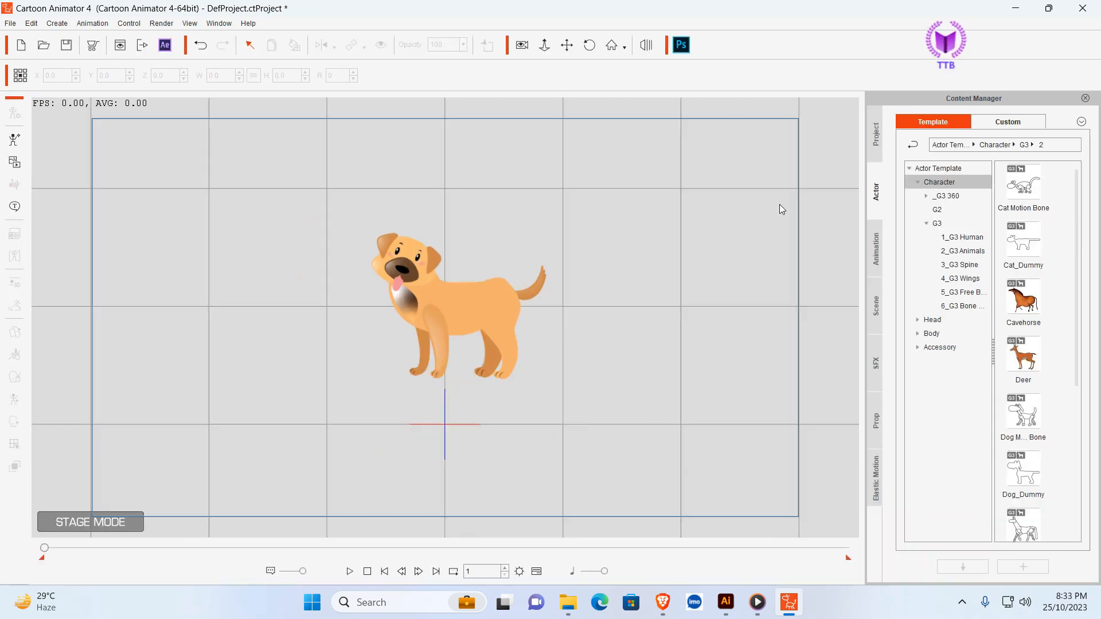
left_click(497, 291)
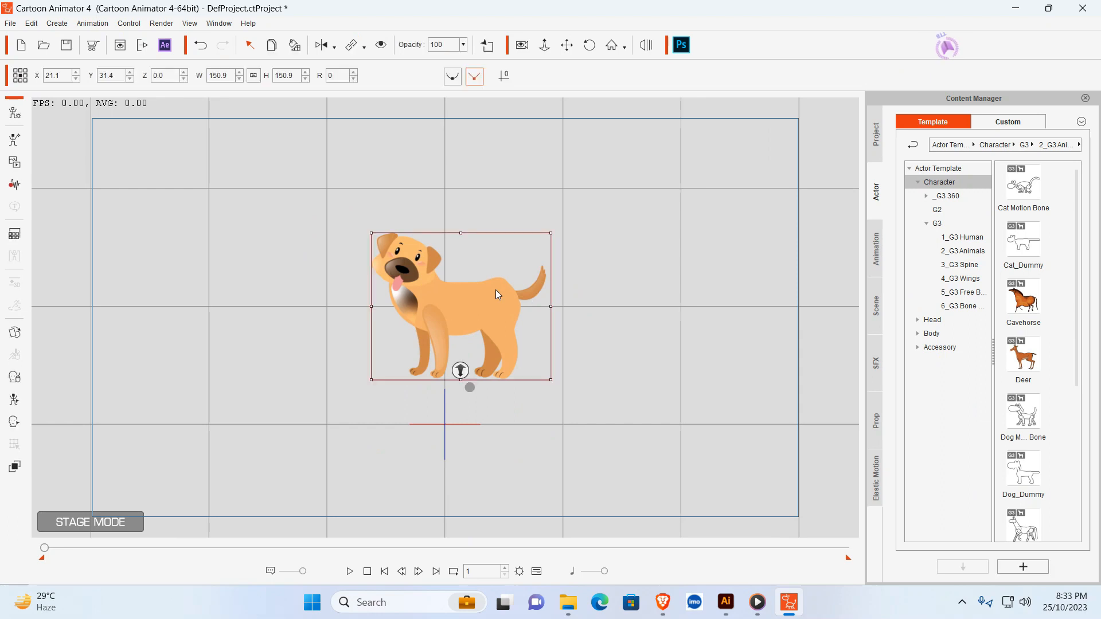
right_click(497, 294)
mouse_move(607, 300)
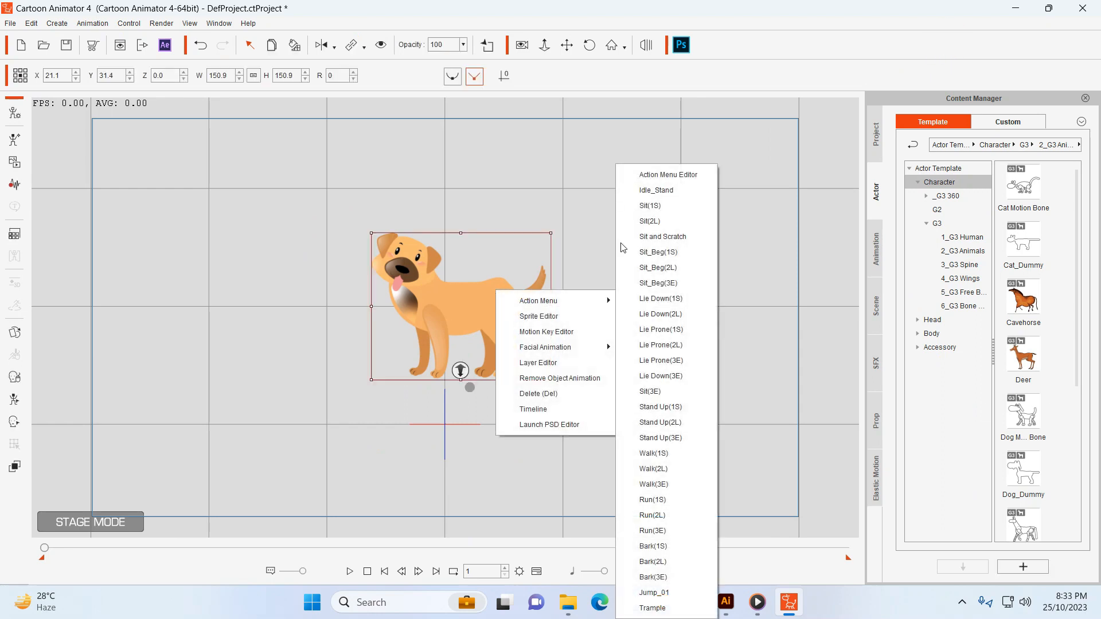
left_click(659, 191)
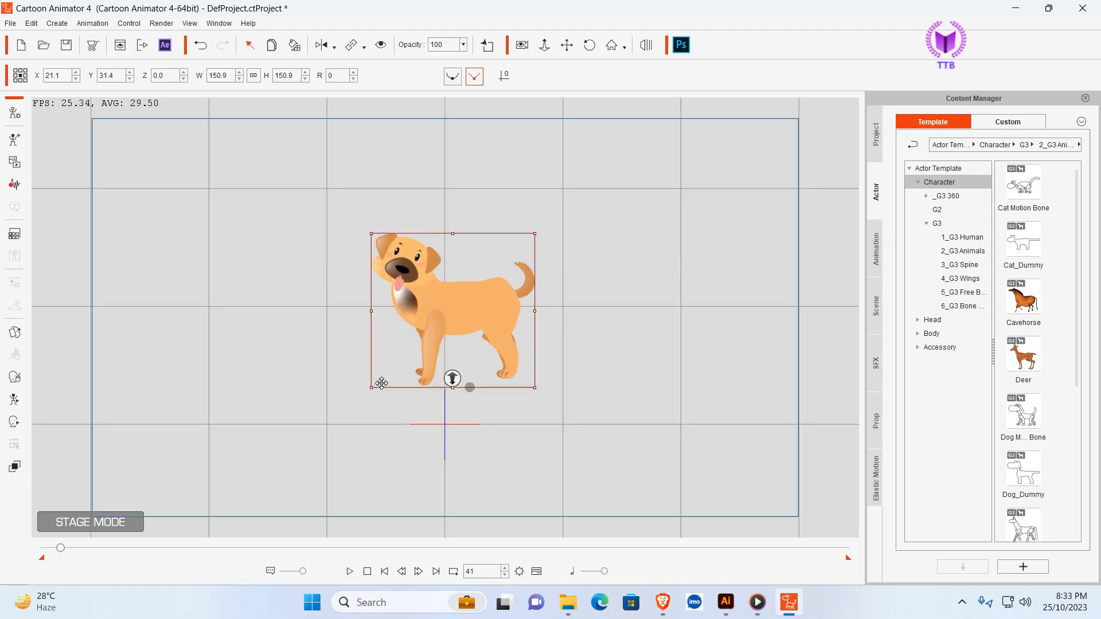
left_click_drag(372, 386, 359, 388)
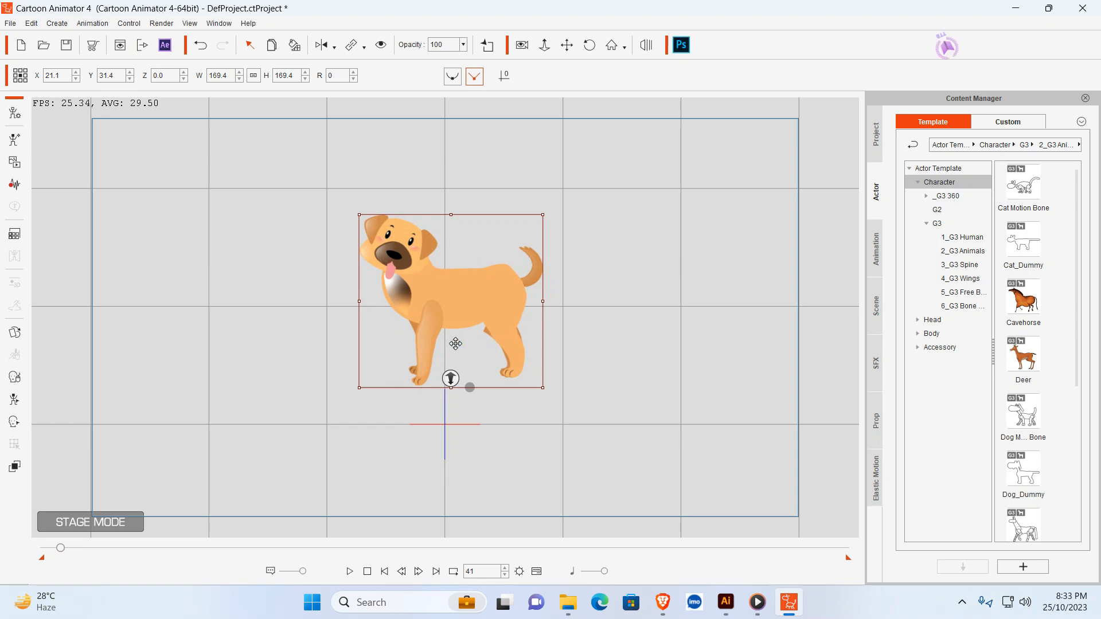
- Reopen the dog in the Character Composer and bring up the Sprite Editor for the Hip sprite, closing the Scene Manager
left_click(15, 112)
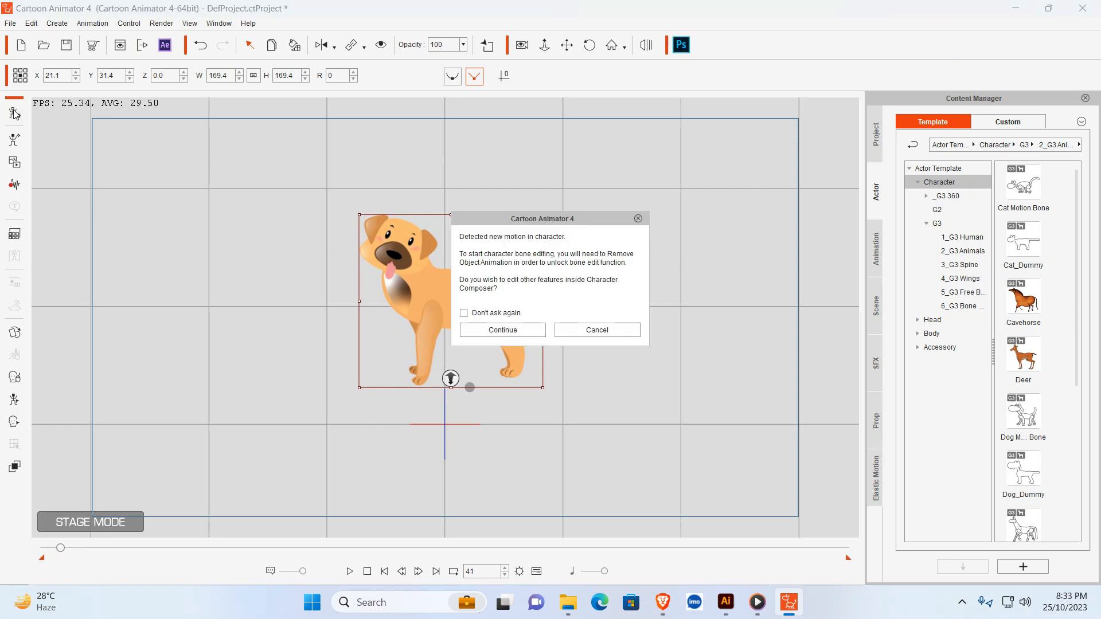
left_click(498, 327)
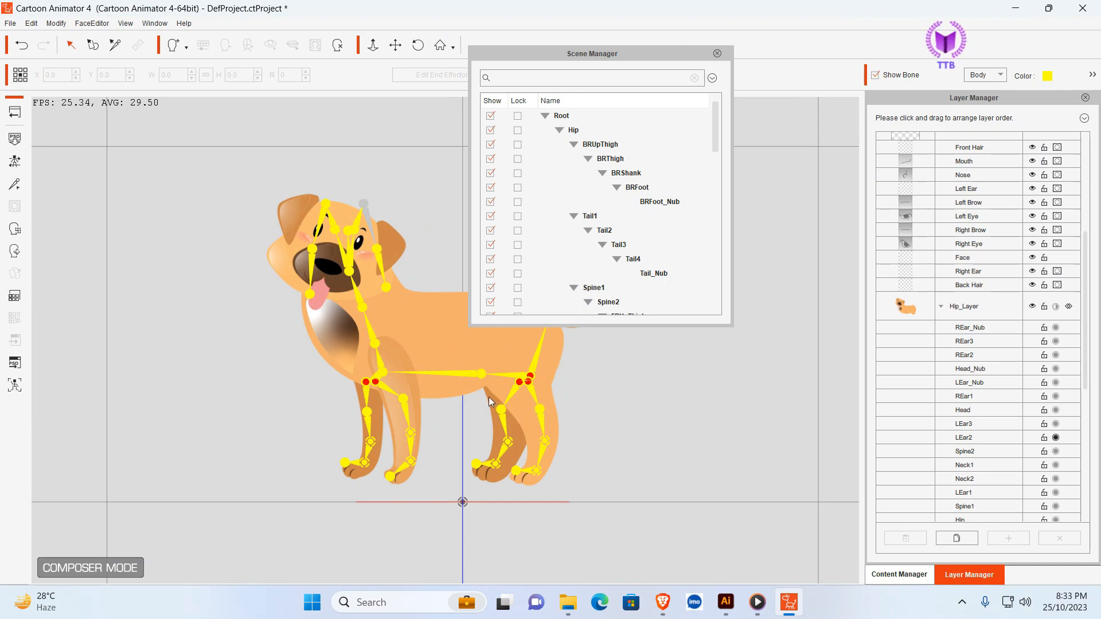
left_click(488, 397)
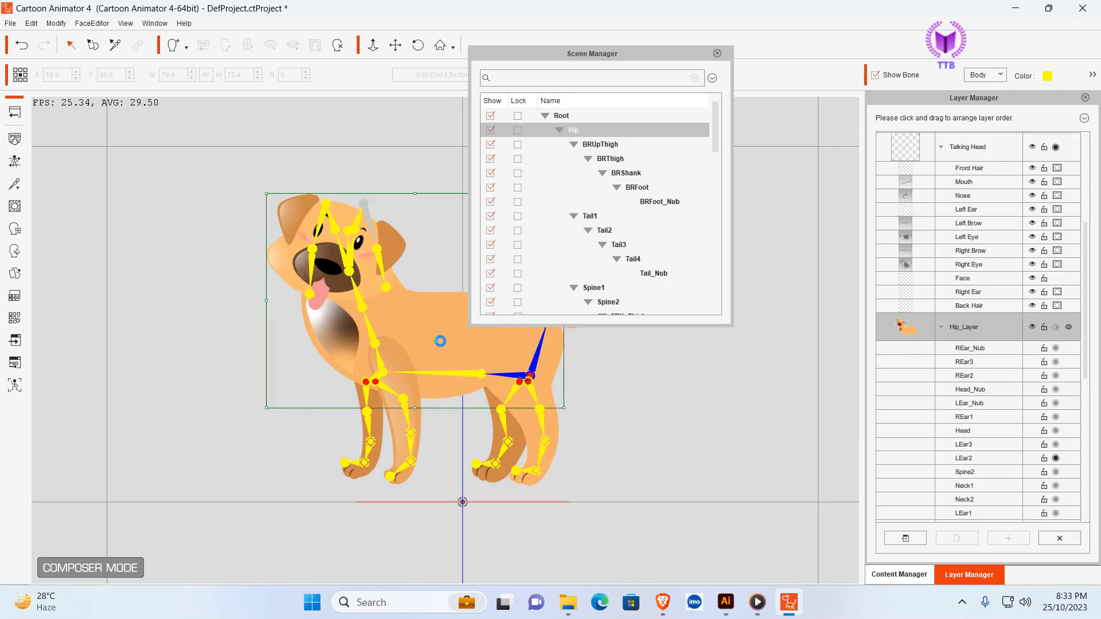
left_click(720, 54)
left_click(717, 54)
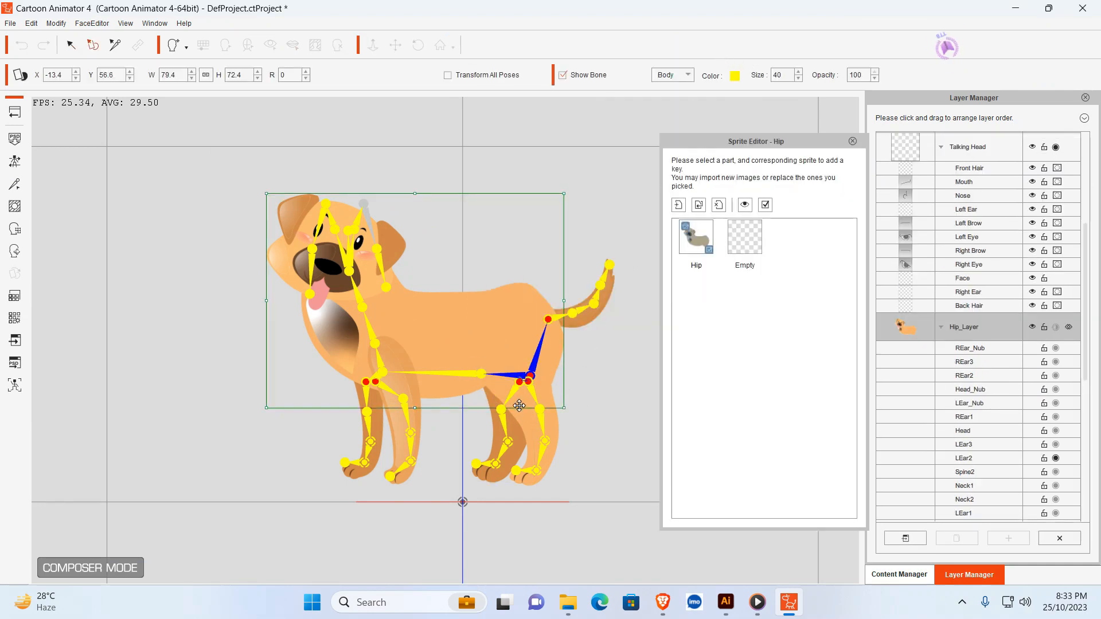
- Move the back right leg sprite BRUpThigh to about X 12.7, Y 22.2 and rotate it to 6 degrees
left_click(515, 436)
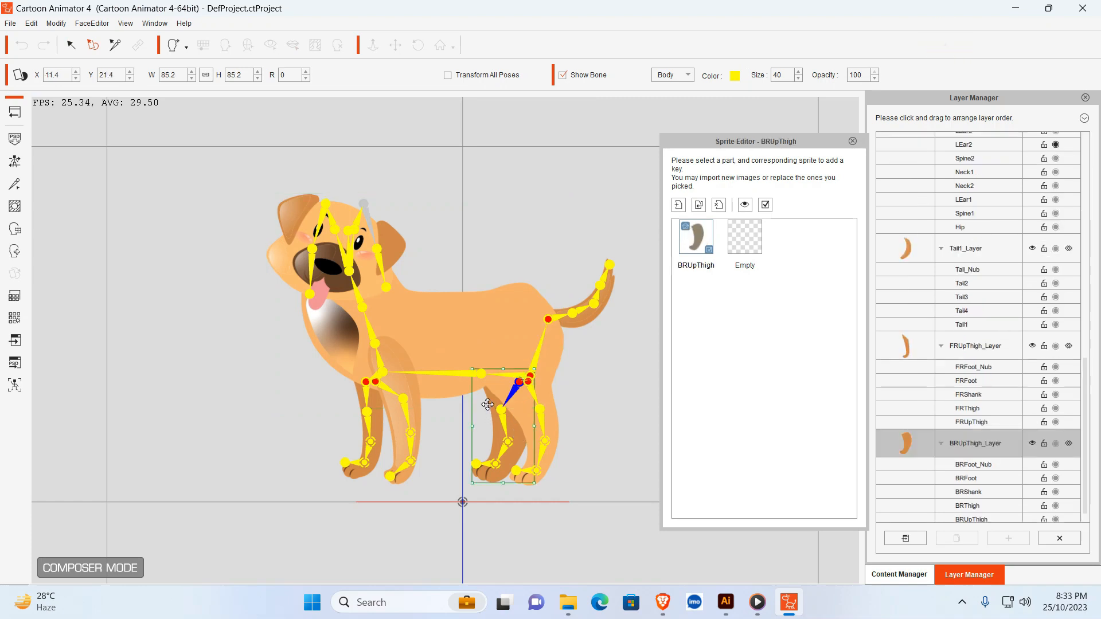
left_click_drag(488, 403, 493, 399)
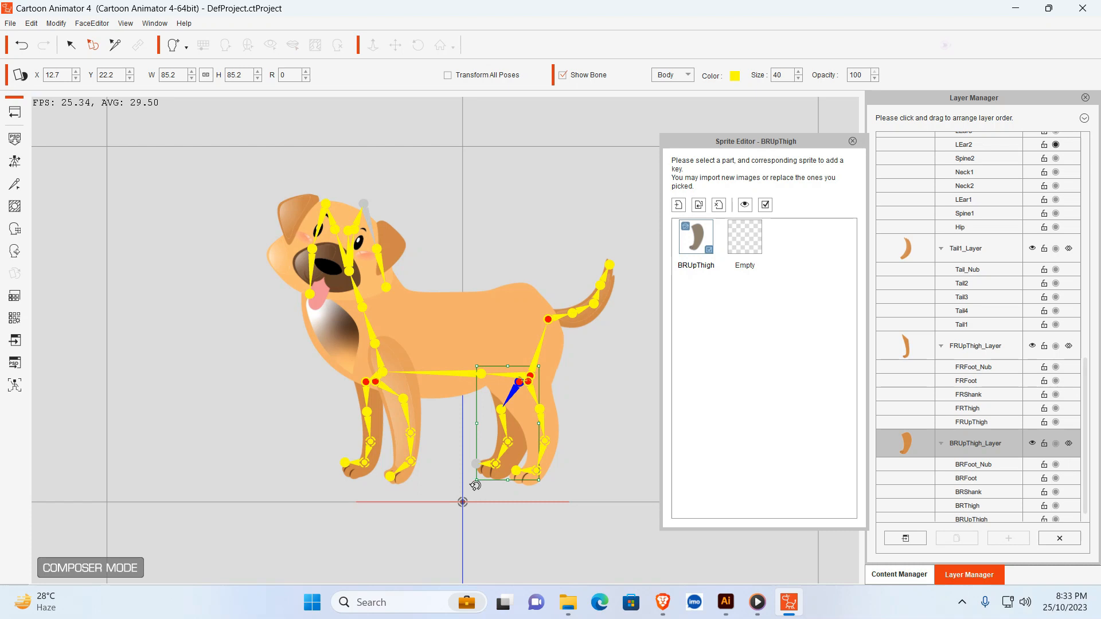
left_click_drag(476, 486, 469, 480)
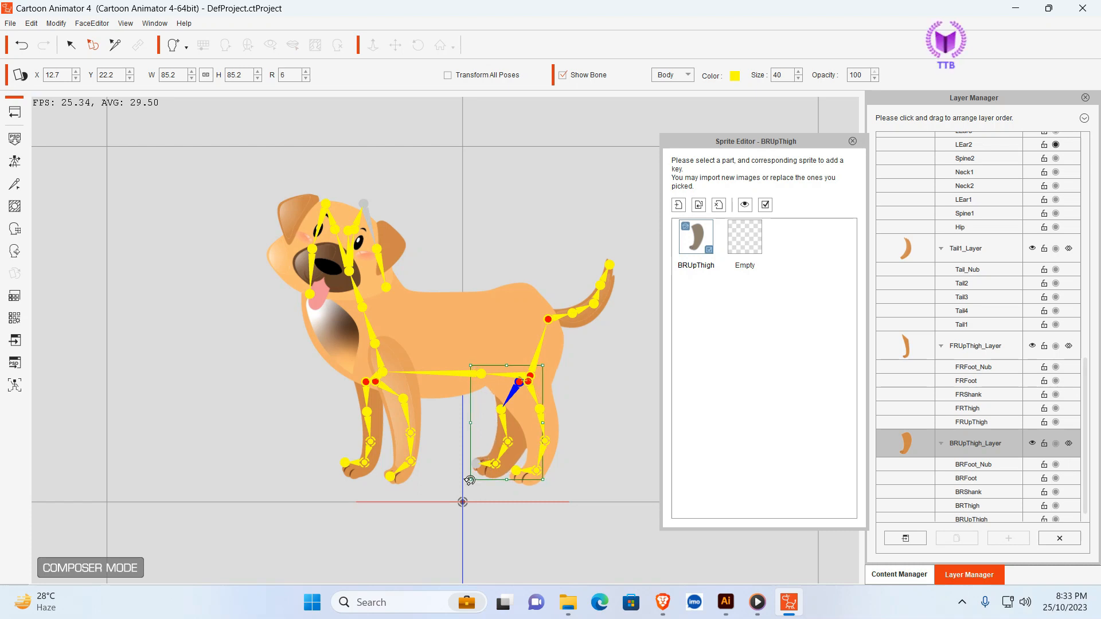
left_click(599, 426)
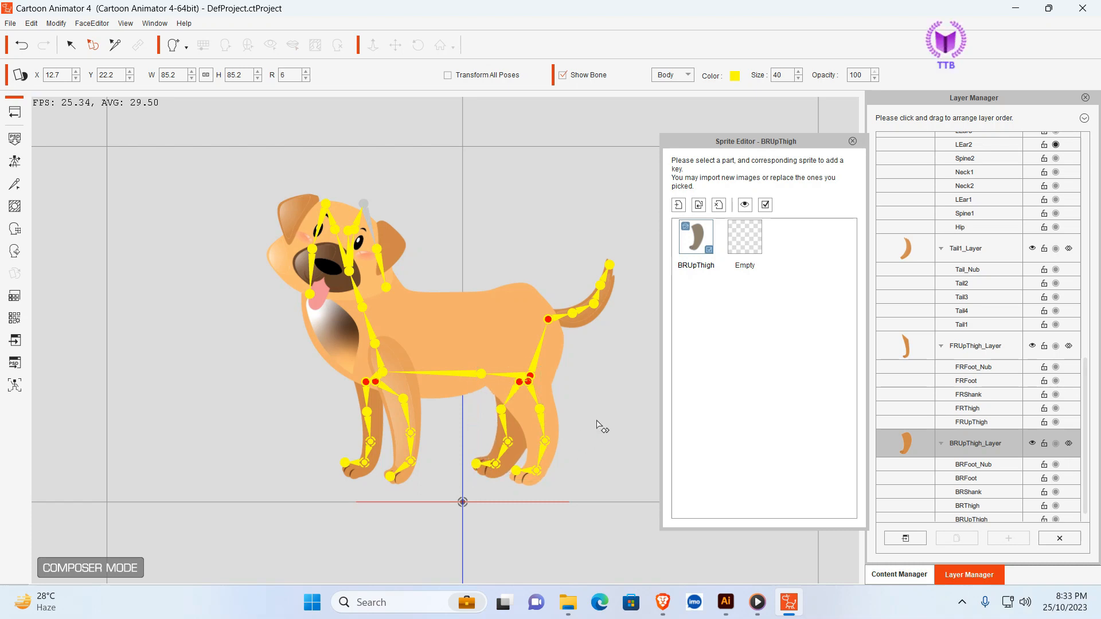
- Realign the back right leg bones with the rotated sprite, moving the BRThigh joint inward and placing BRFoot at about X 10.0, Y 12.4
left_click(15, 184)
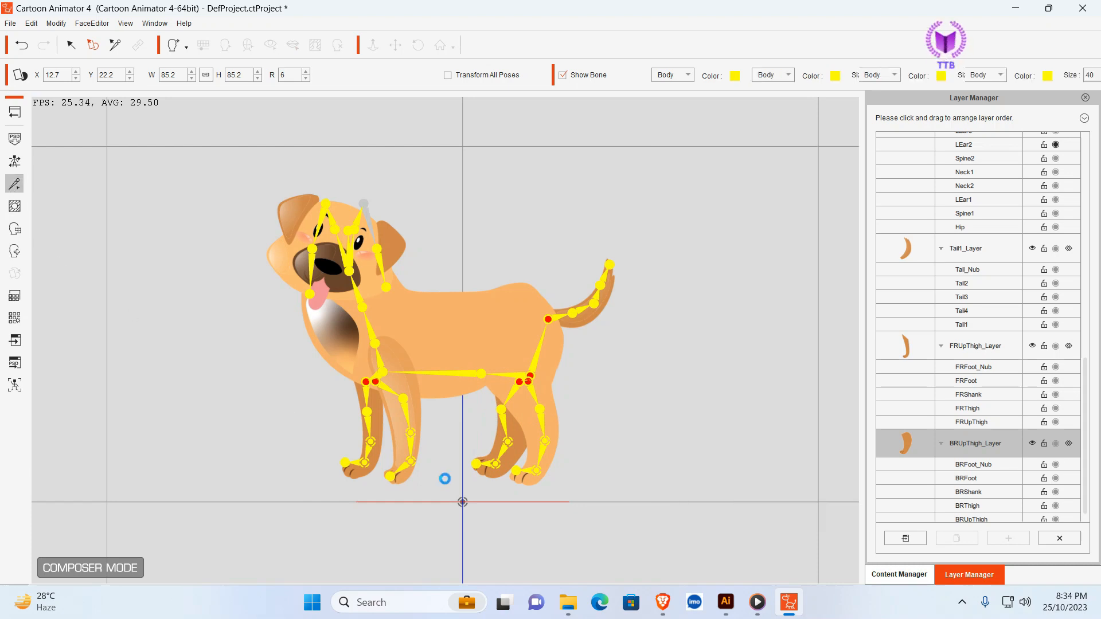
left_click(501, 410)
left_click_drag(501, 410, 499, 459)
left_click(512, 450)
left_click(493, 461)
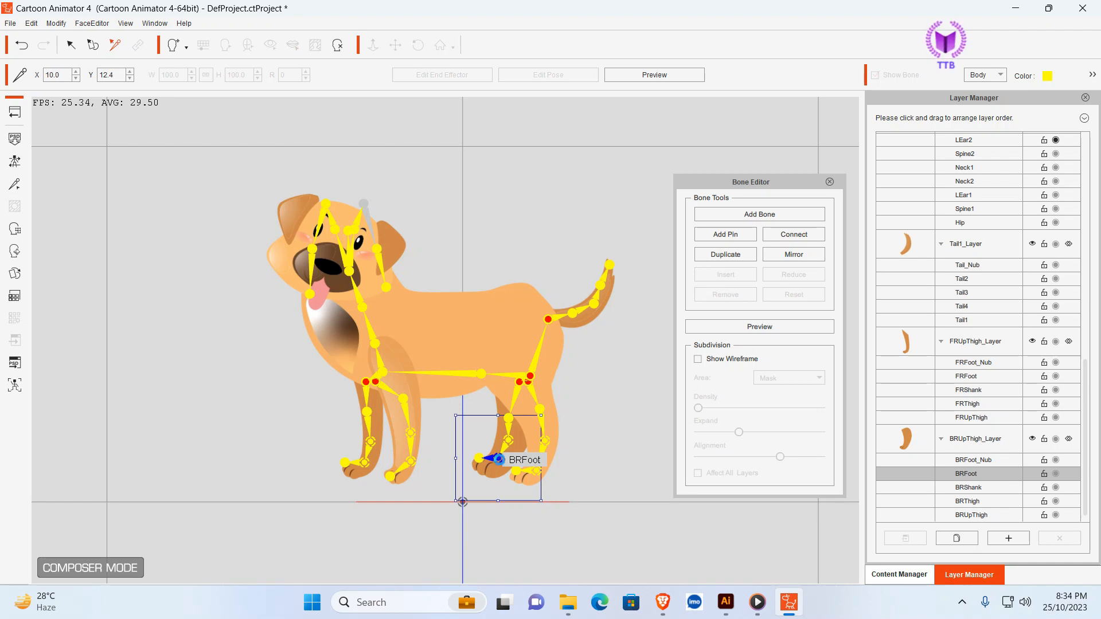
left_click(612, 439)
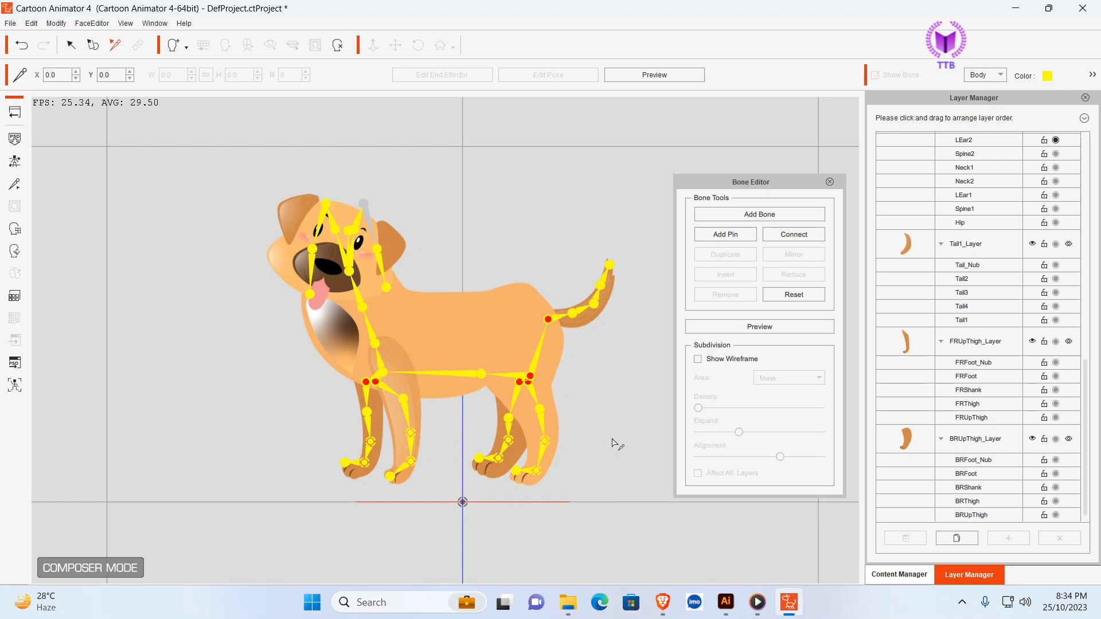
- Place the BLFoot_Nub joint on the back left paw at about X 15.4, Y 7.3 and close the Bone Editor
left_click(518, 470)
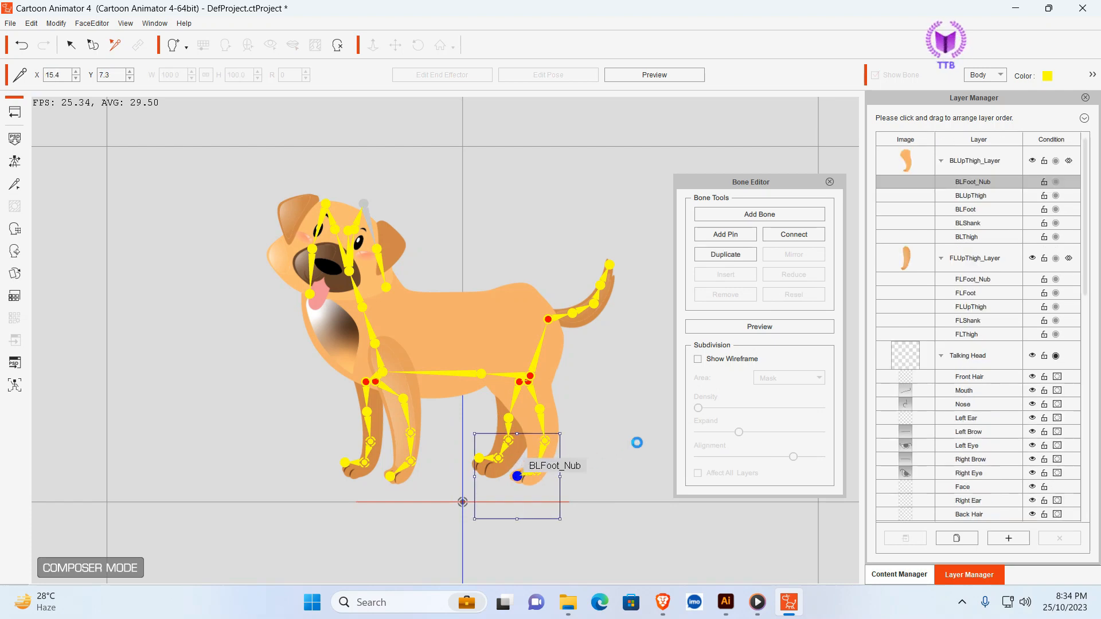
left_click(641, 442)
left_click(829, 181)
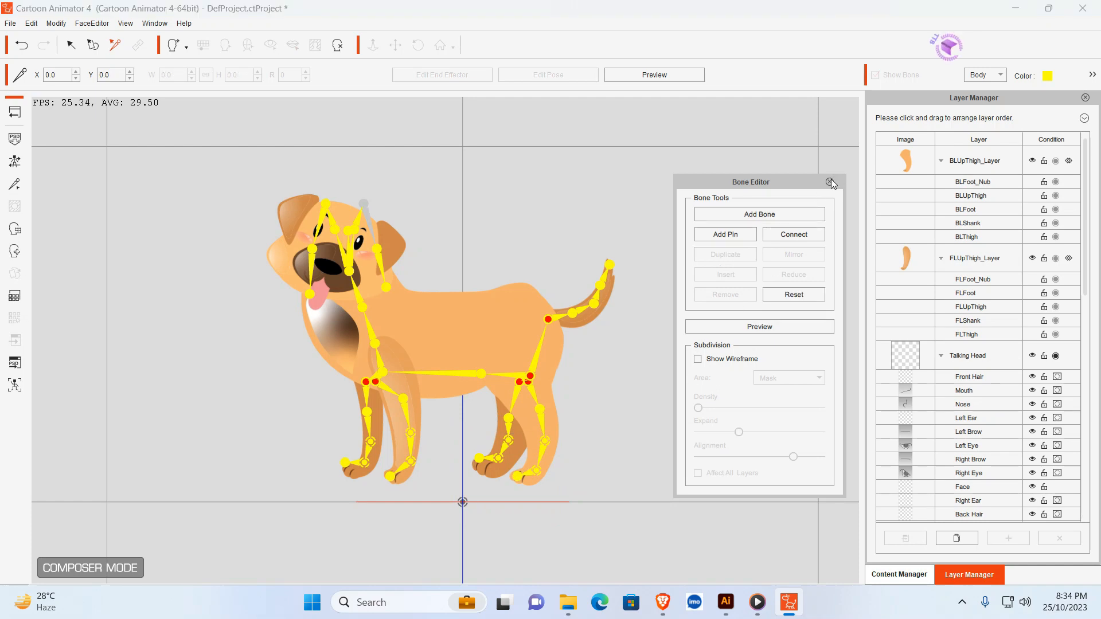
- Return the dog from the Composer to the stage and apply its Idle_Stand action
left_click(15, 112)
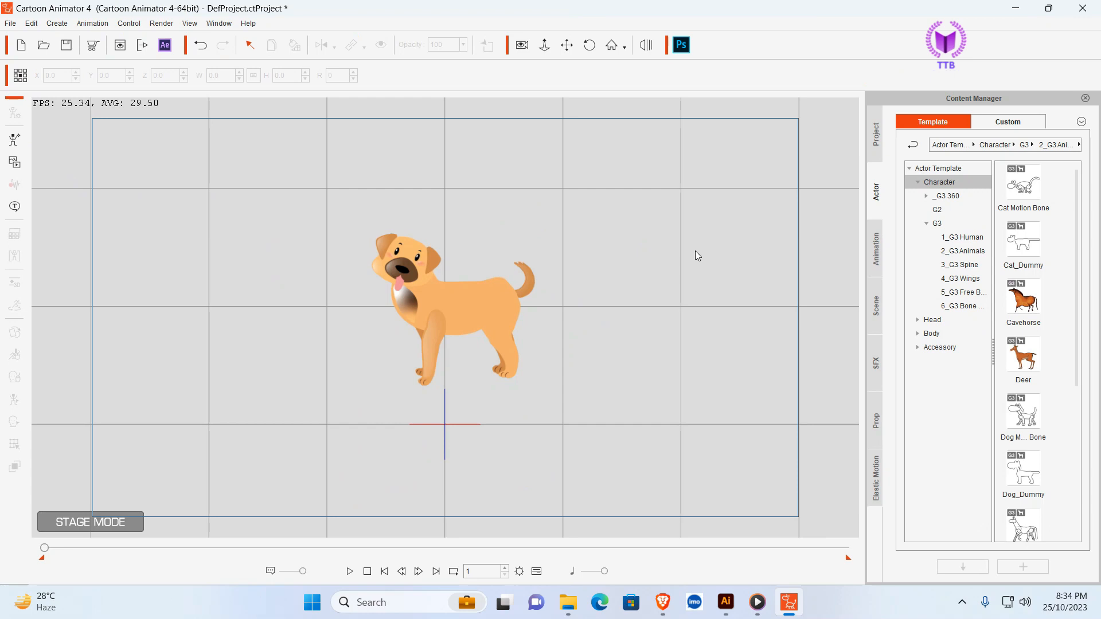
left_click(478, 315)
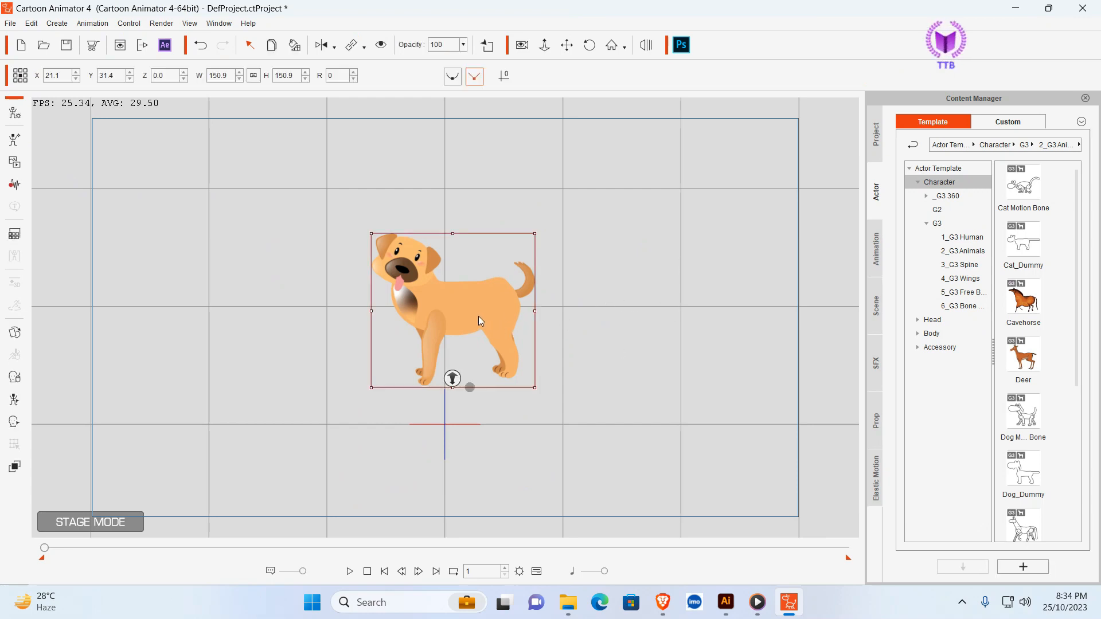
right_click(479, 315)
mouse_move(529, 327)
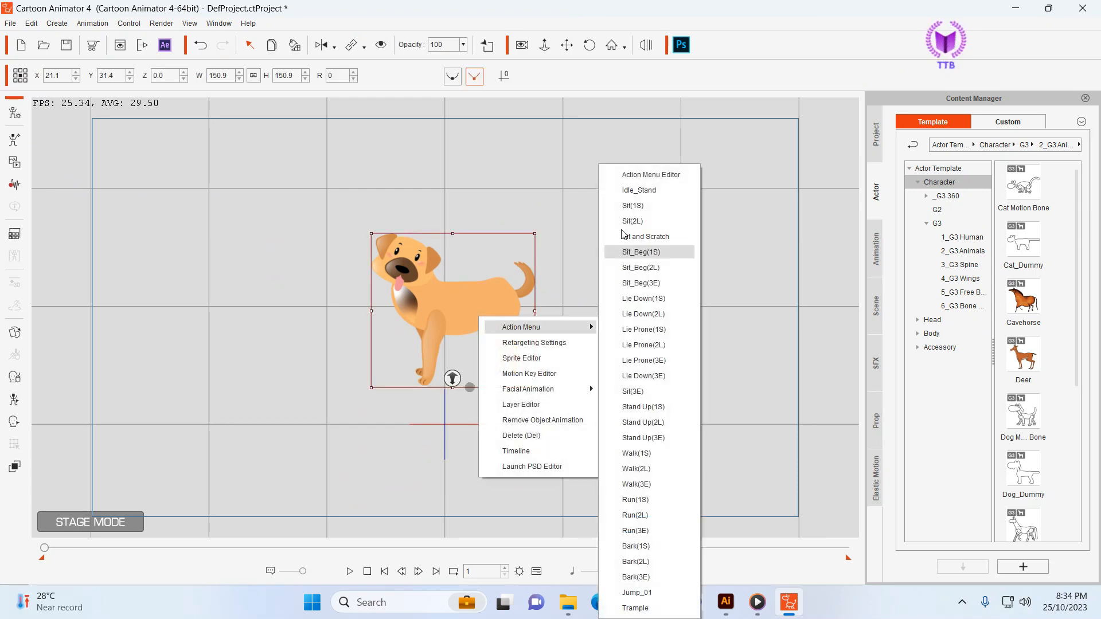
left_click(649, 190)
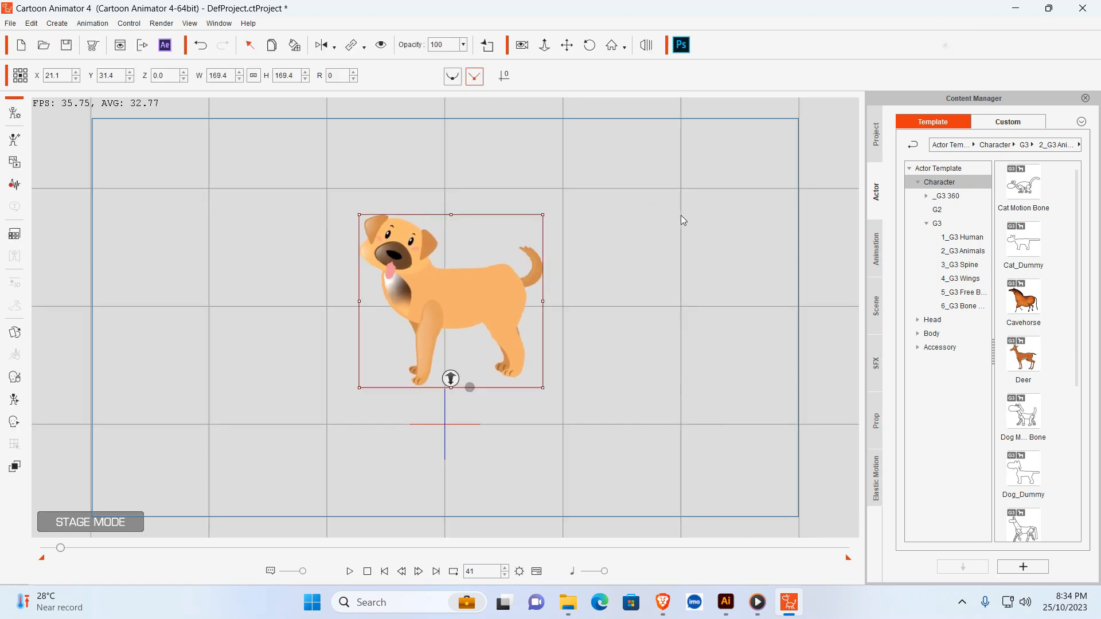
- Apply the Walk(1S) action to the dog, followed by the Walk(2L) action
left_click(651, 273)
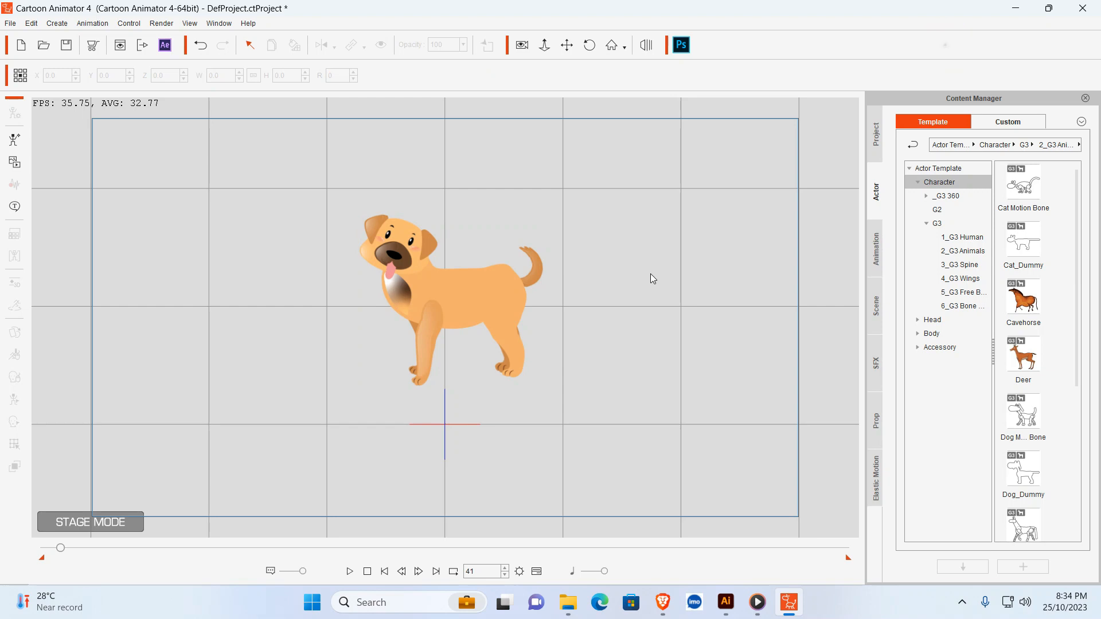
left_click(426, 262)
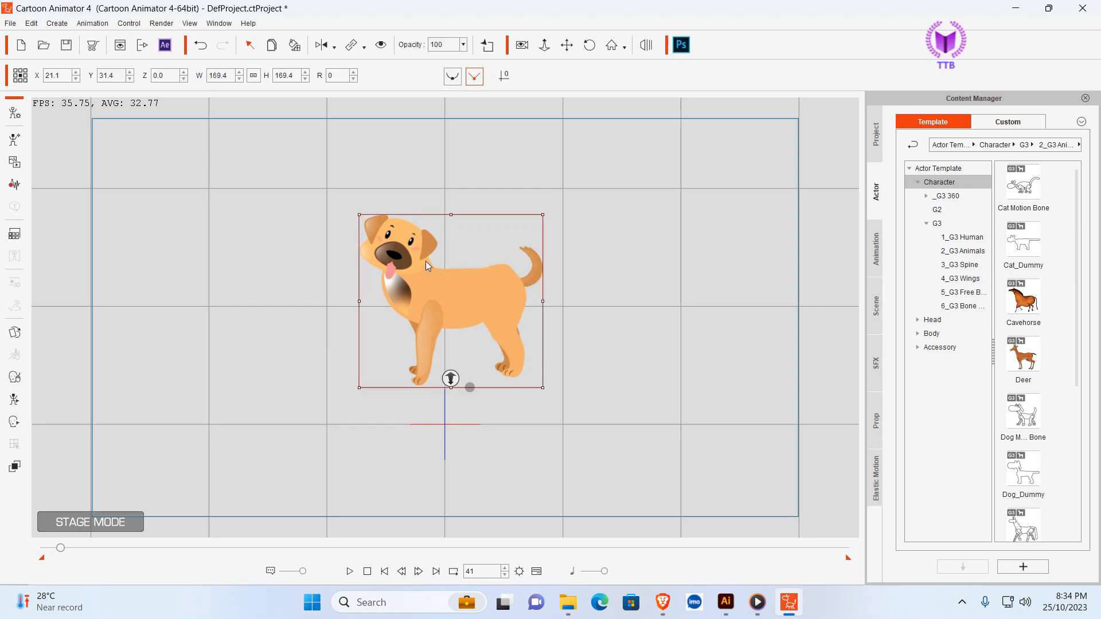
right_click(426, 263)
mouse_move(468, 272)
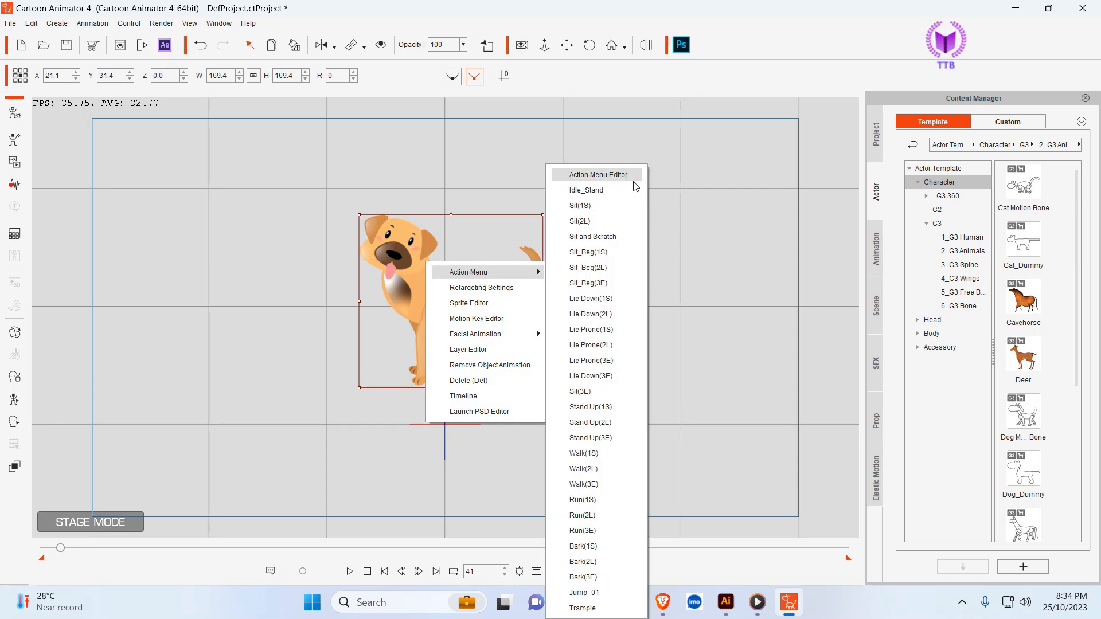
left_click(585, 452)
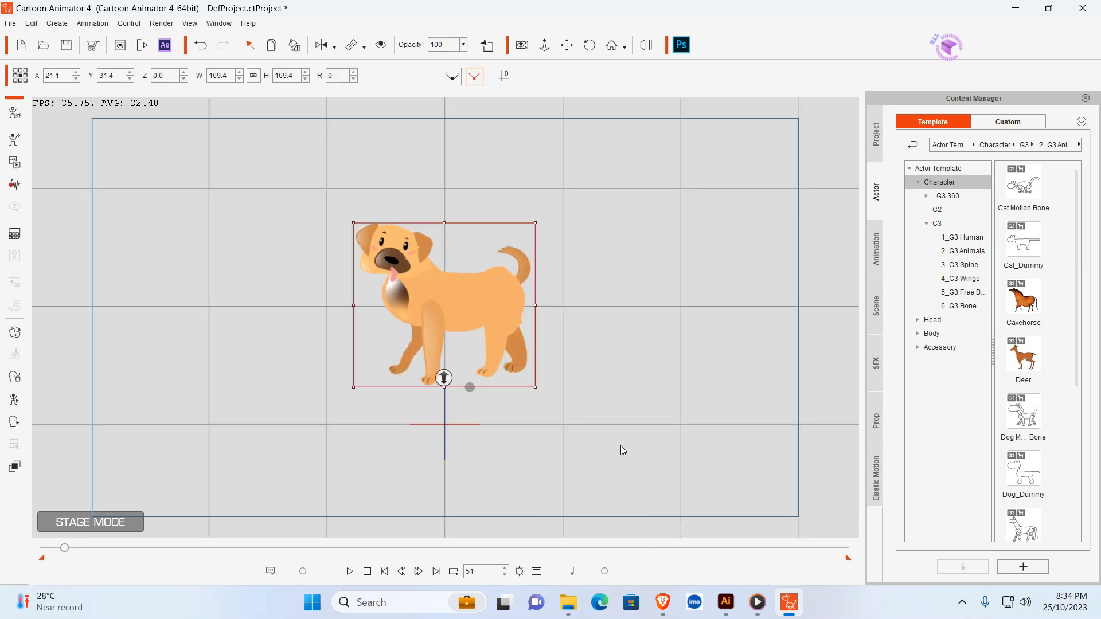
right_click(480, 298)
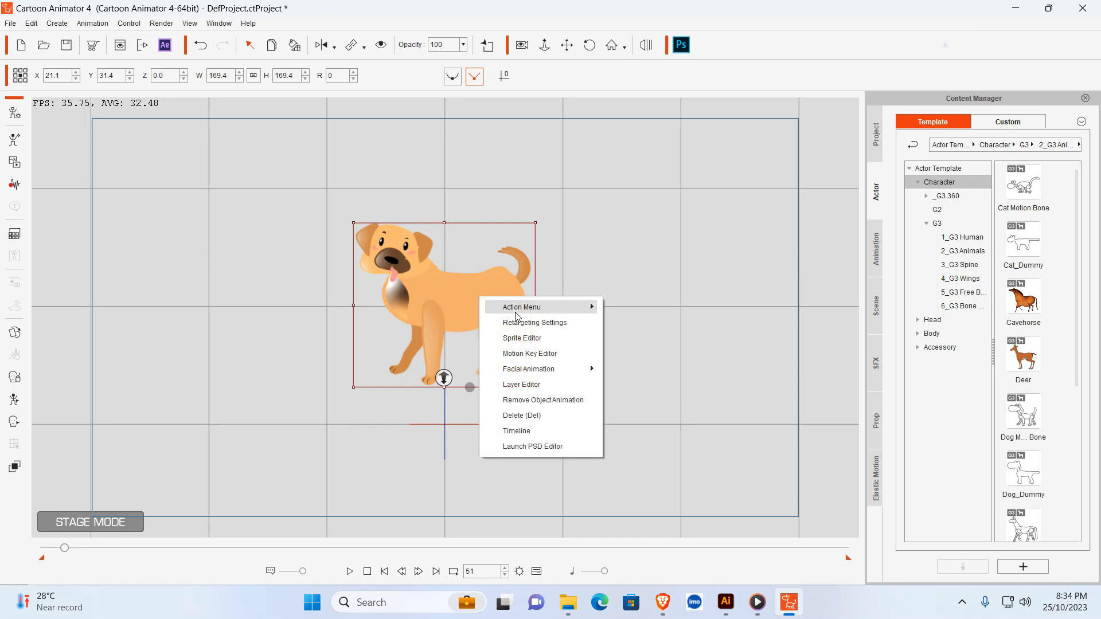
mouse_move(518, 316)
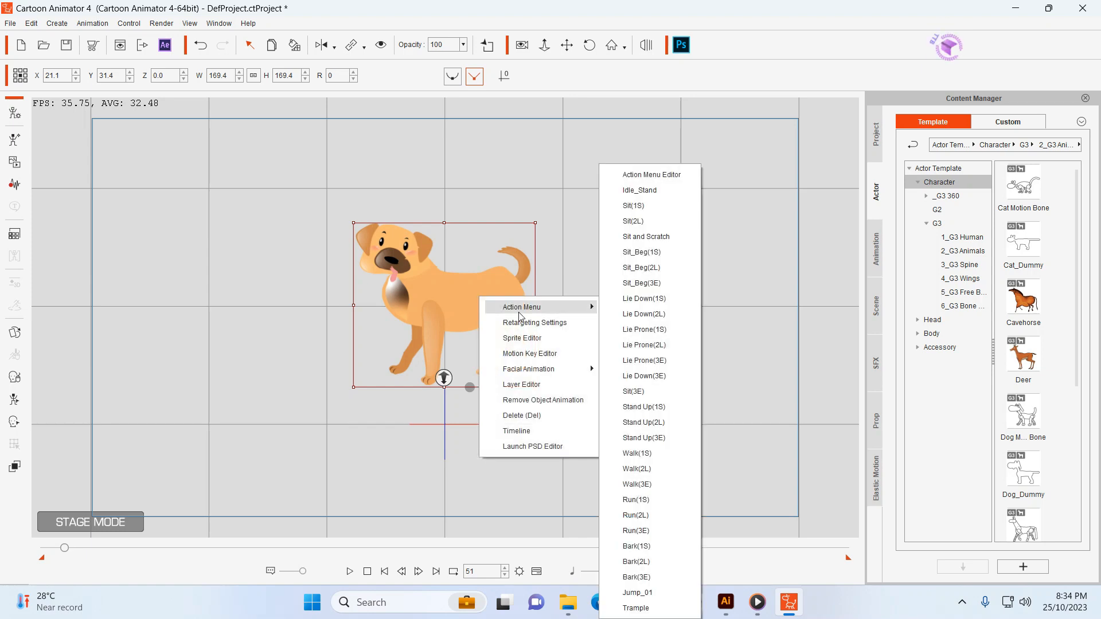
left_click(641, 468)
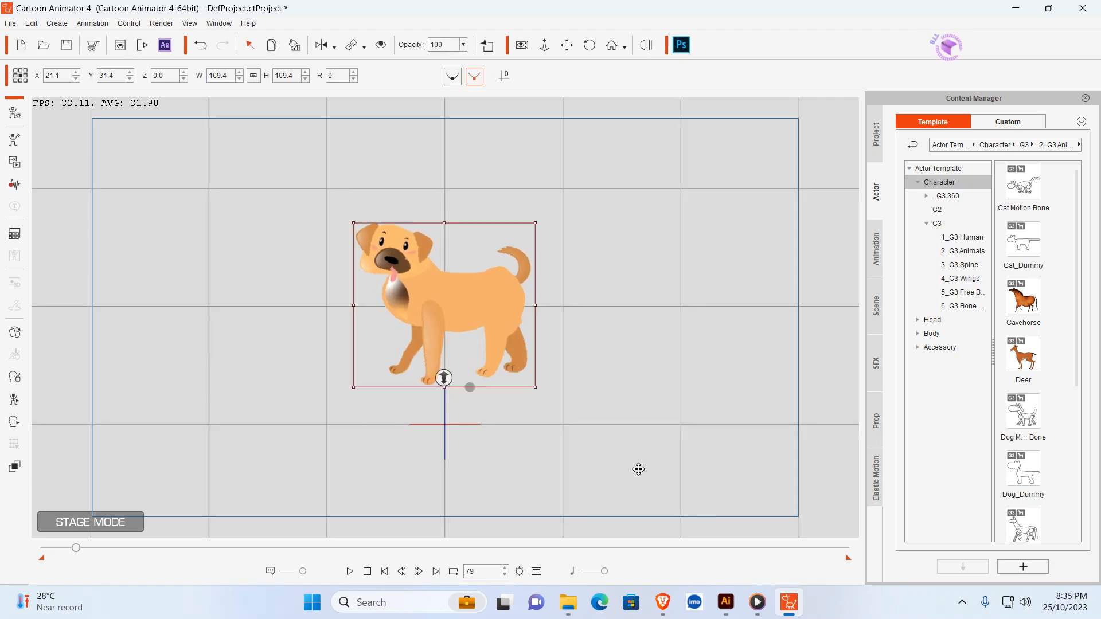
- Rewind to frame 1 and remove the dog's object animation
left_click_drag(75, 548, 7, 549)
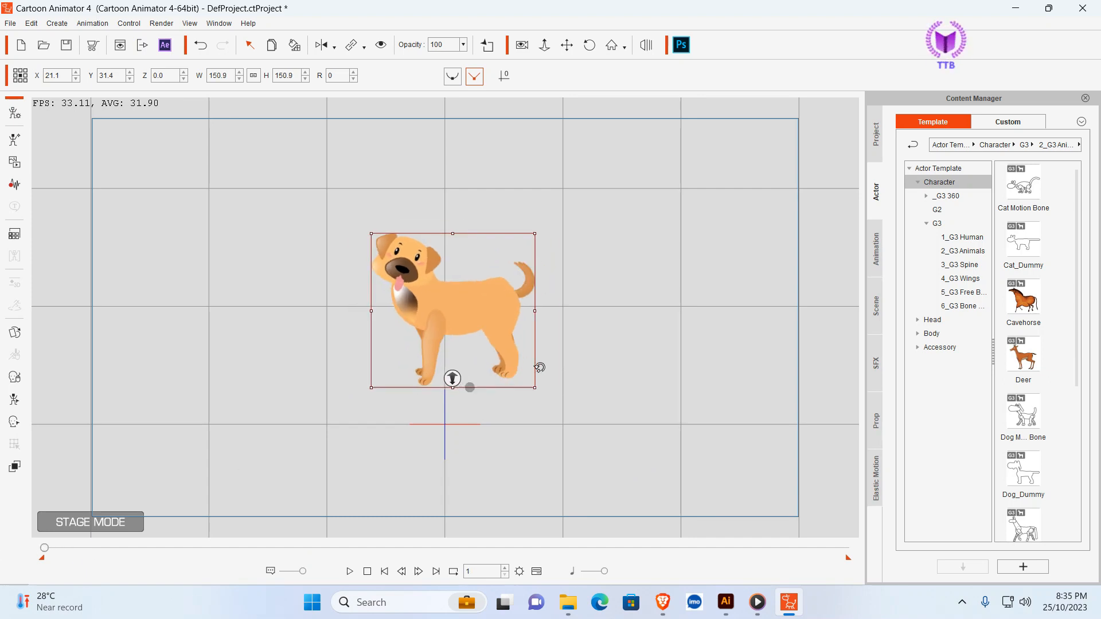
right_click(482, 310)
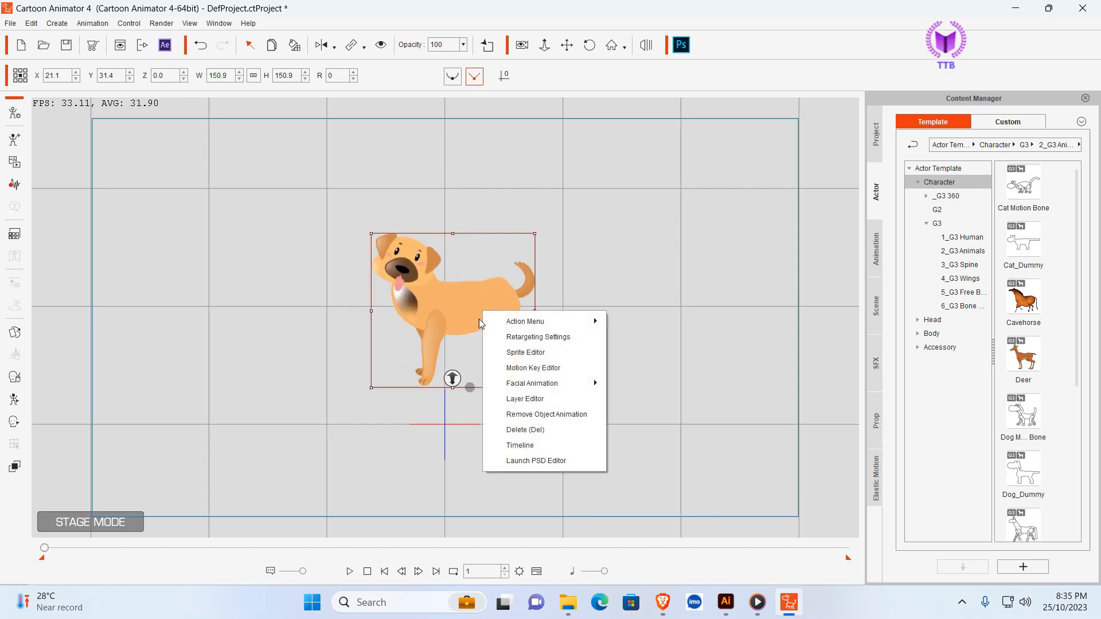
left_click(540, 414)
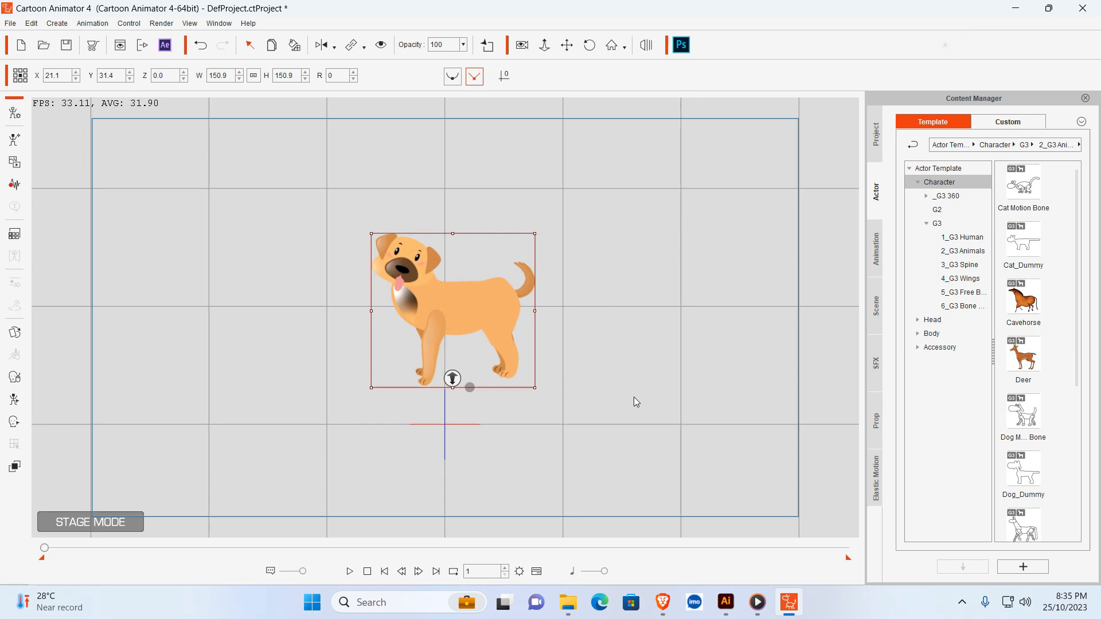
- Set the project length to 300 frames in the Project Settings
left_click(519, 571)
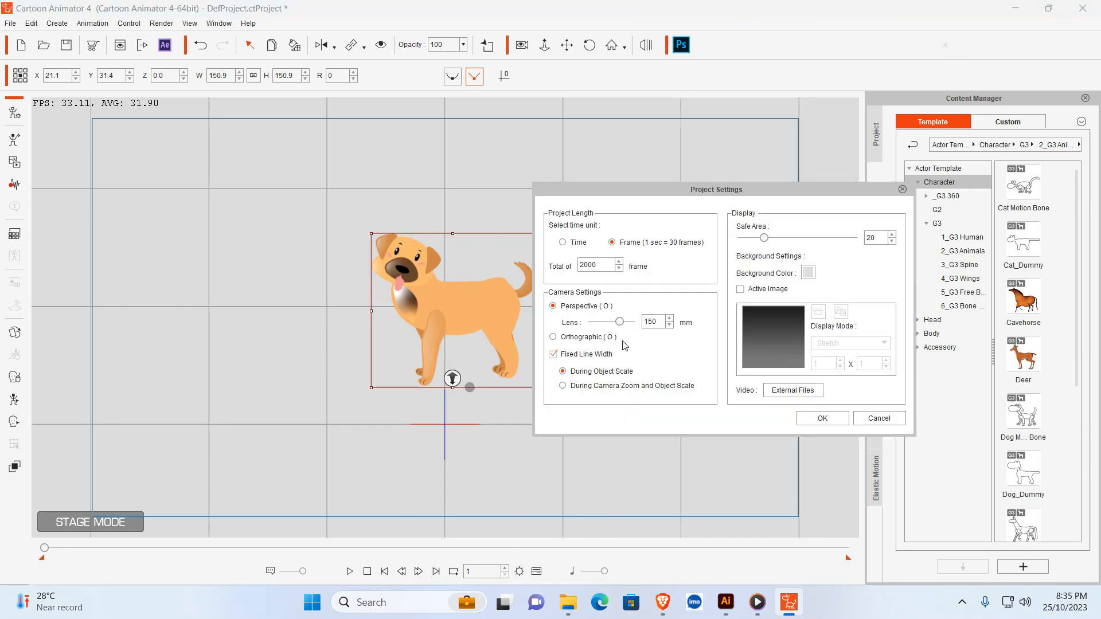
left_click_drag(599, 265, 556, 264)
type("3")
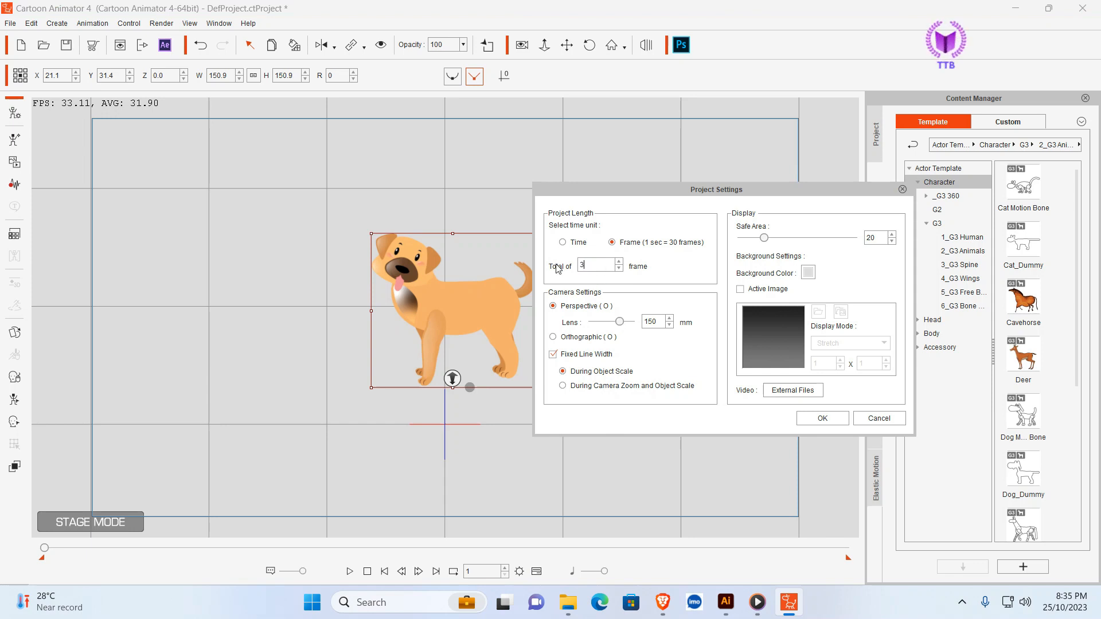
type("00")
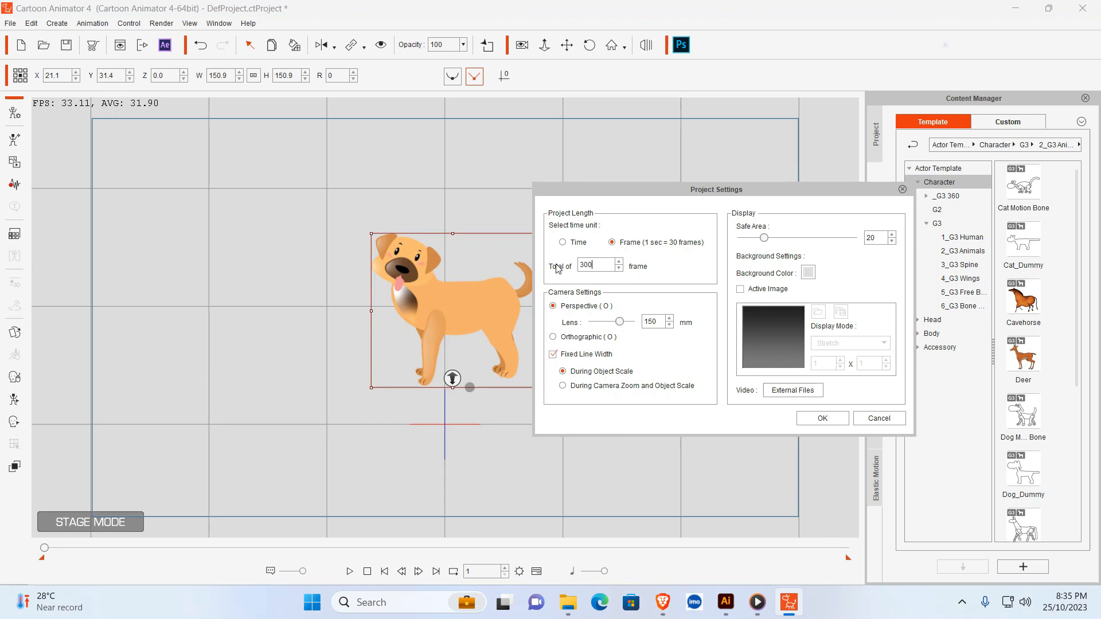
left_click(821, 419)
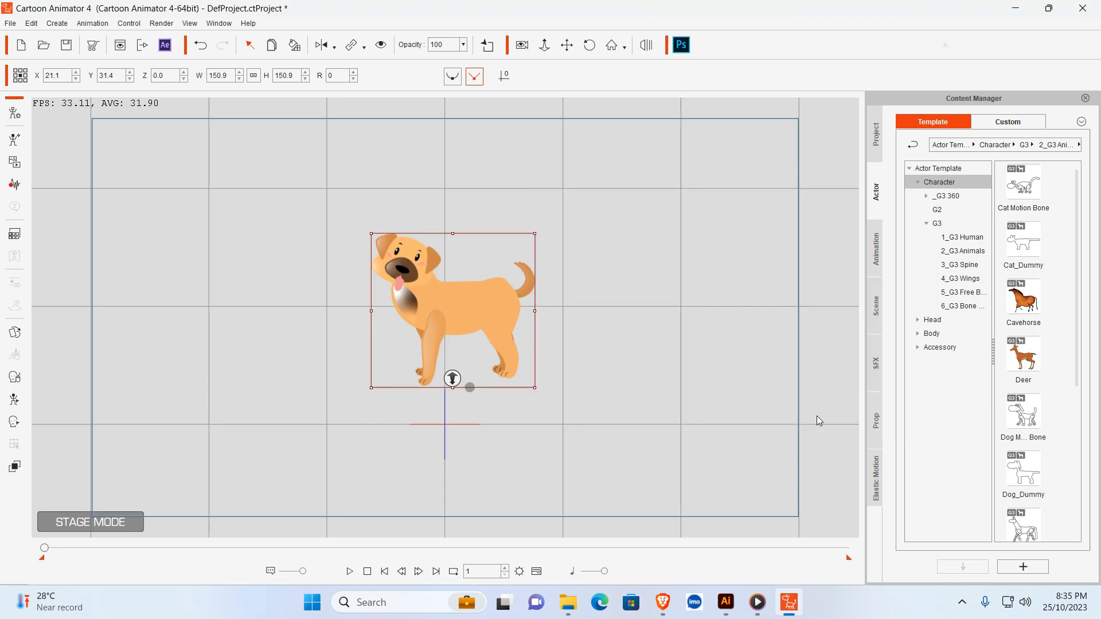
- Show the dog's Motion track in the Timeline and apply the Idle_Stand action from frame 1
left_click(542, 573)
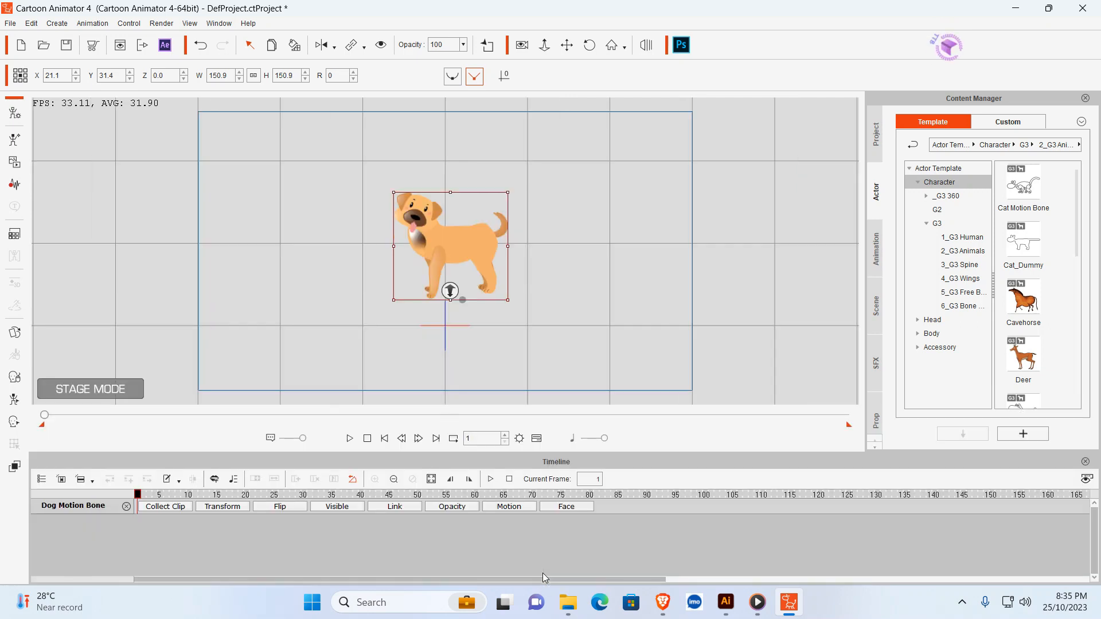
left_click(510, 507)
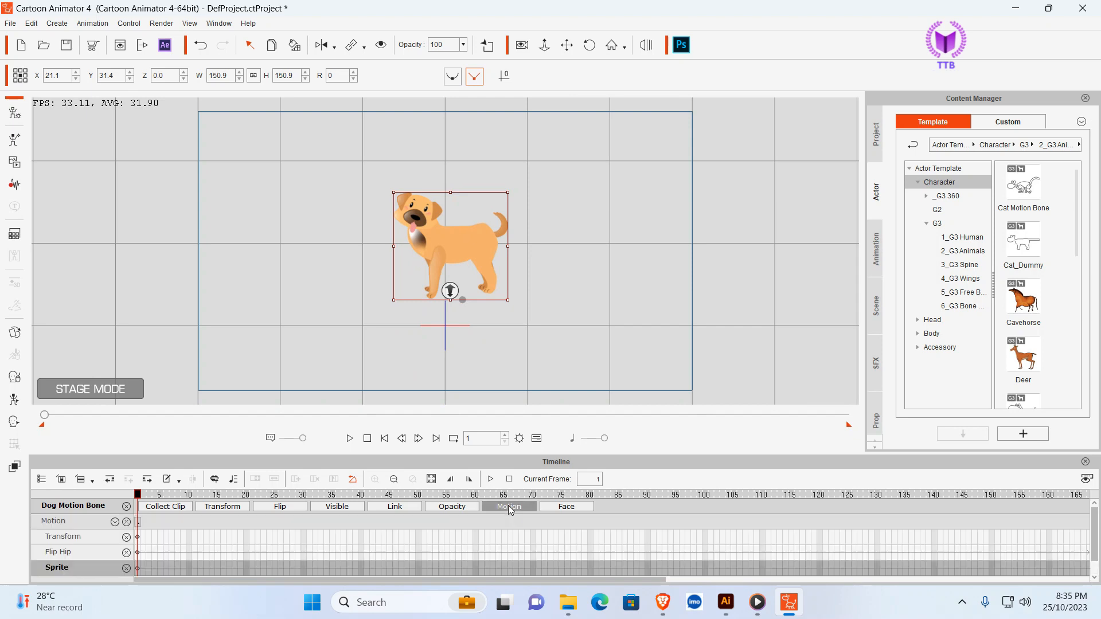
right_click(458, 237)
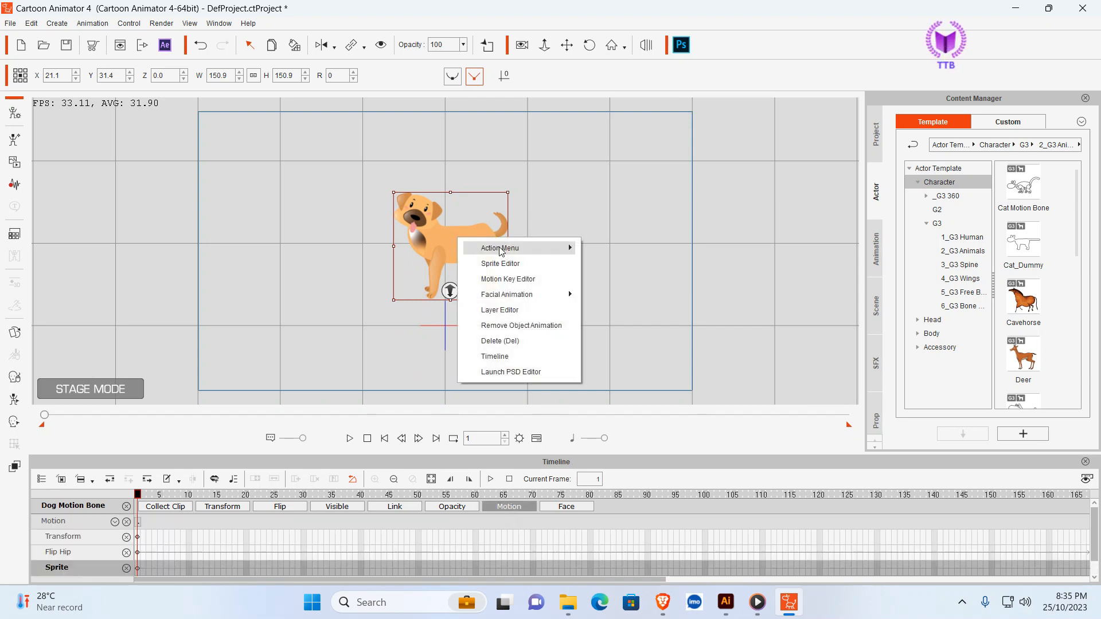
left_click(630, 184)
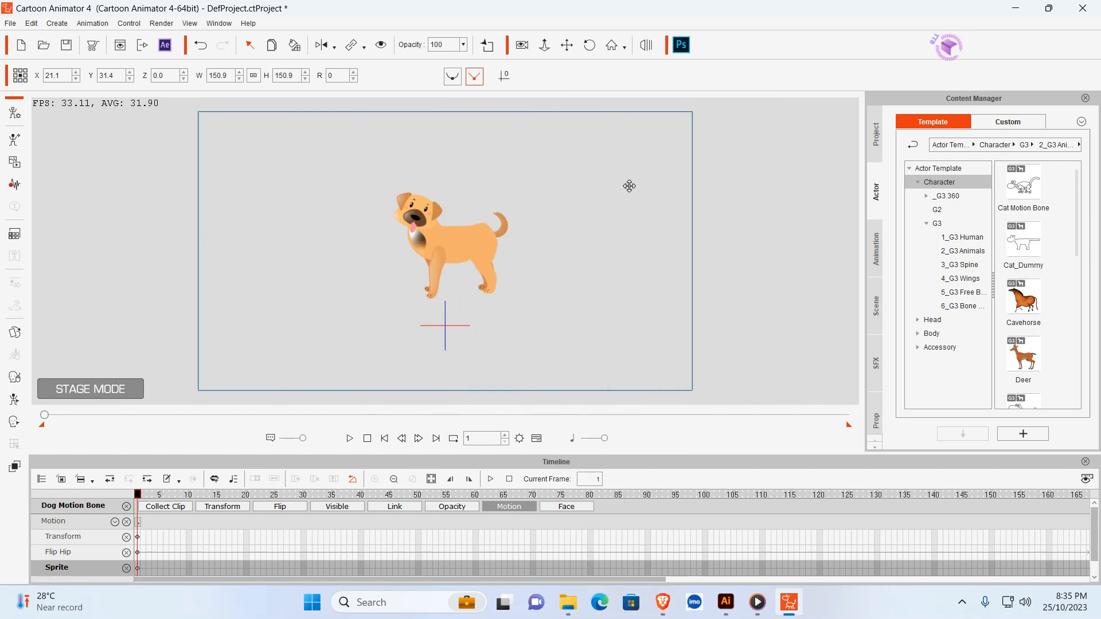
left_click(494, 198)
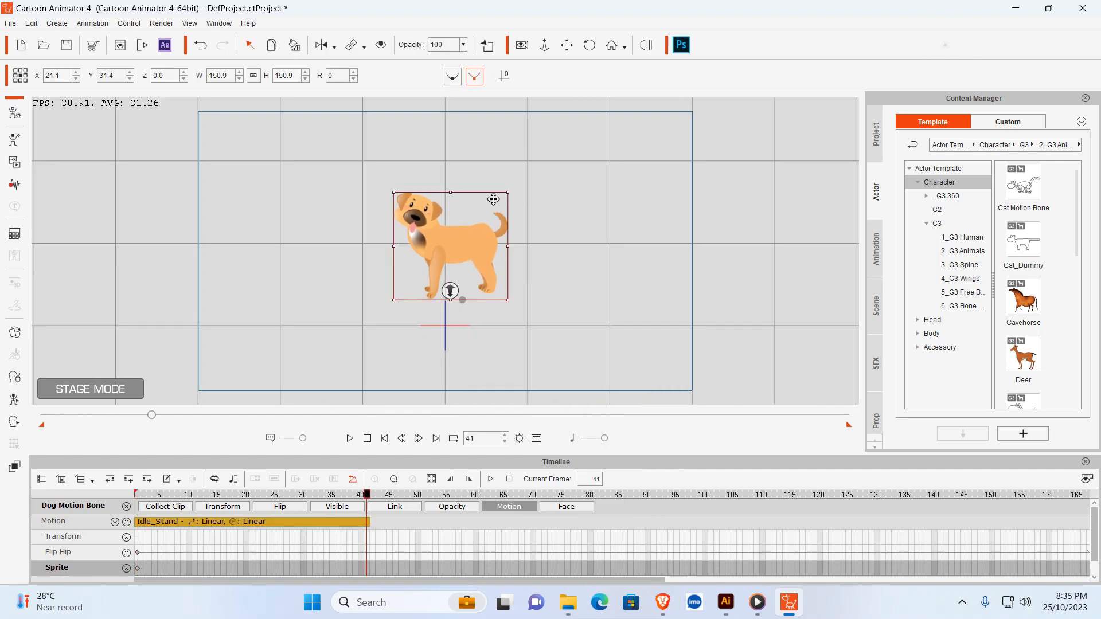
- Append the Walk(2L) action to the dog right after the Idle_Stand clip
right_click(467, 239)
mouse_move(519, 251)
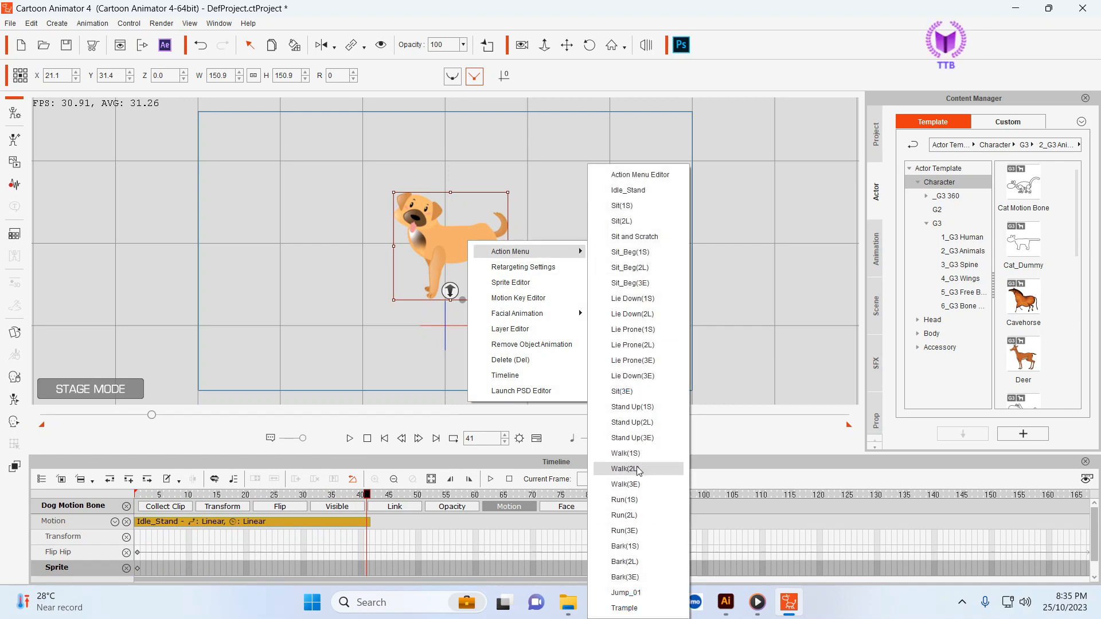
left_click(625, 469)
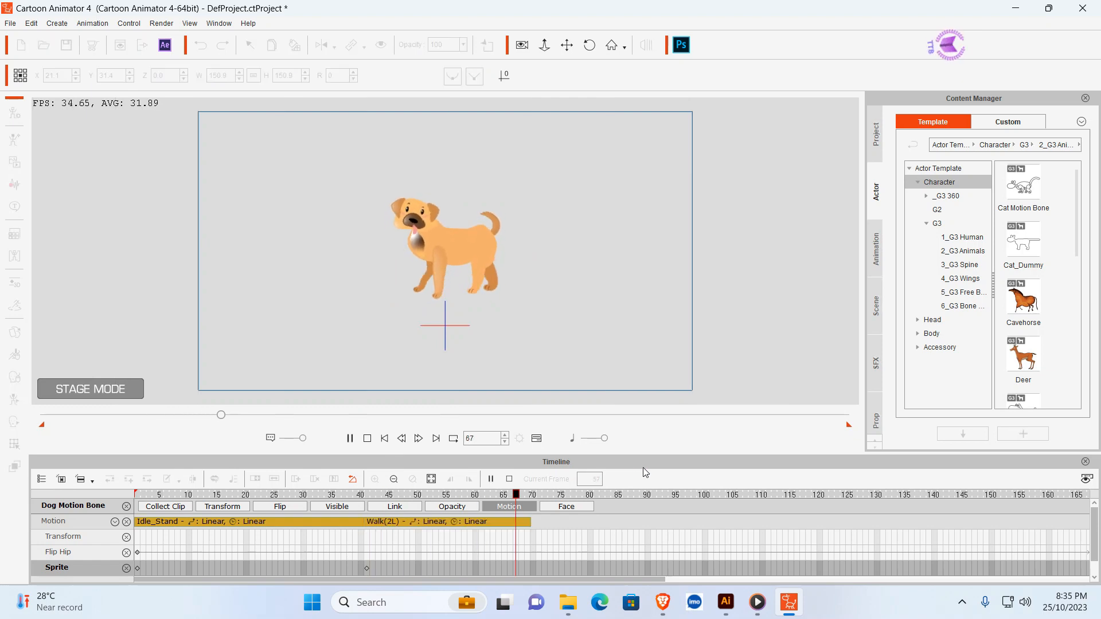
- Extend the Walk(2L) clip on the Motion track so the walk loops to the end of the 300-frame project
left_click(533, 521)
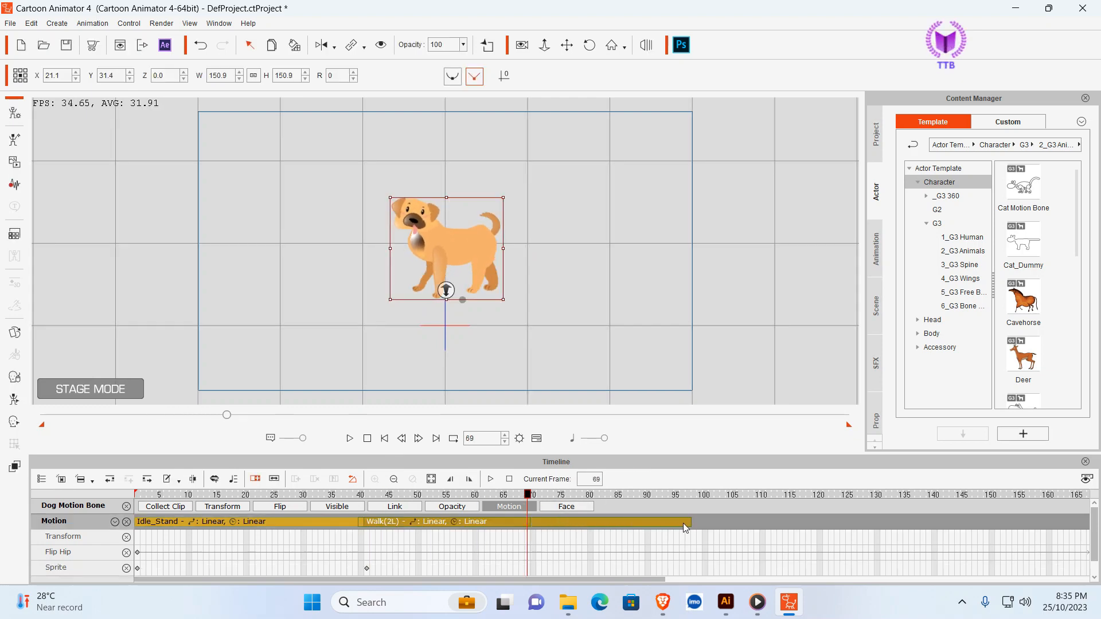
left_click_drag(683, 523, 1098, 518)
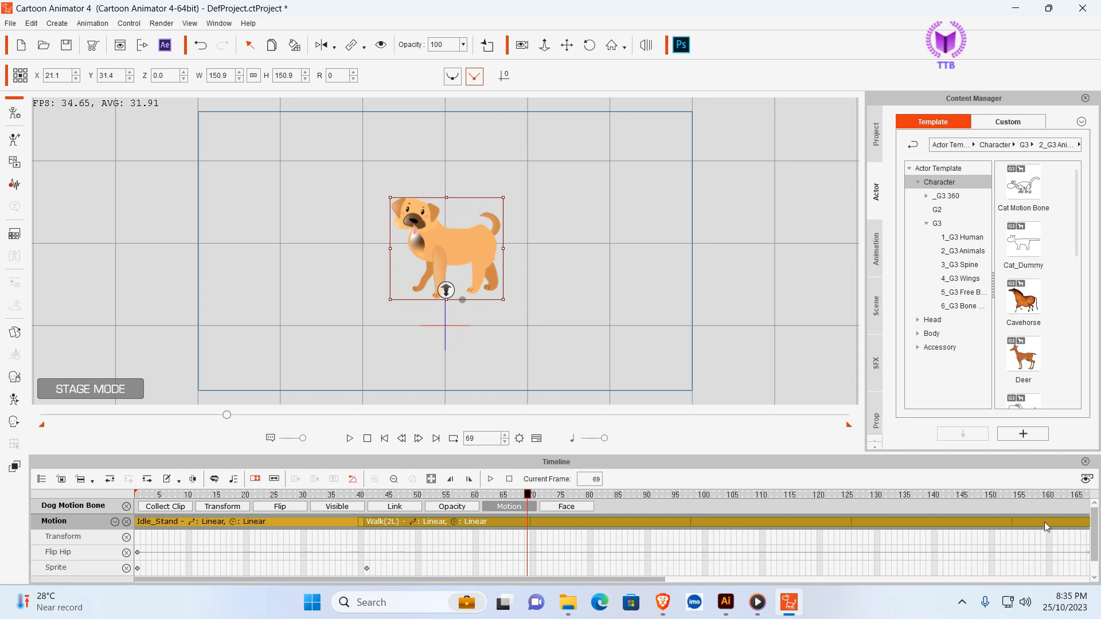
left_click_drag(624, 580, 1074, 572)
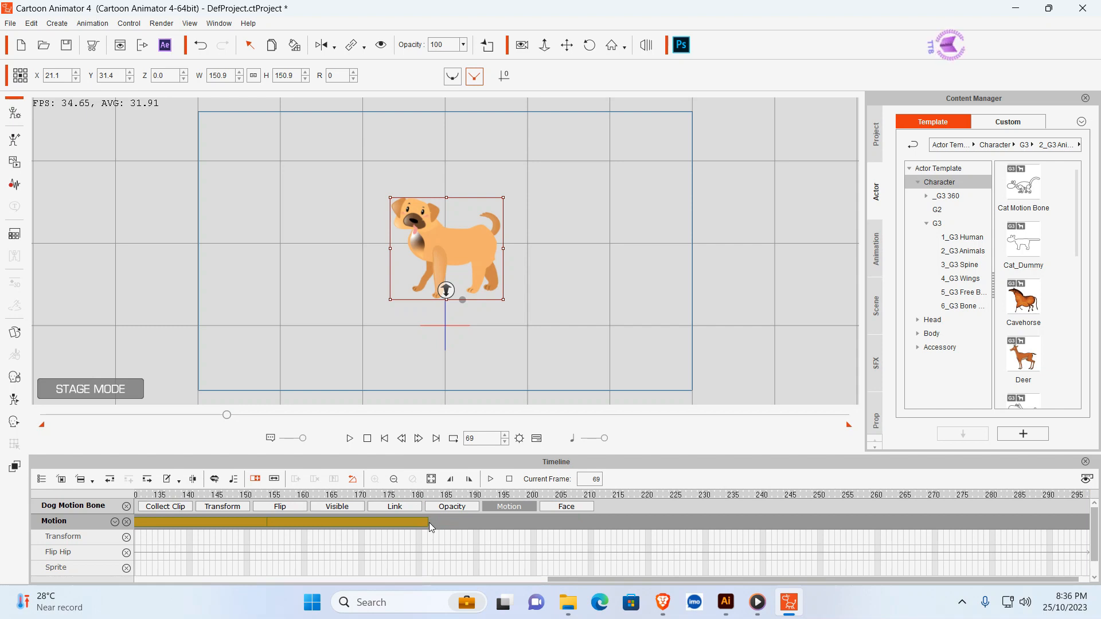
left_click_drag(429, 522, 1003, 539)
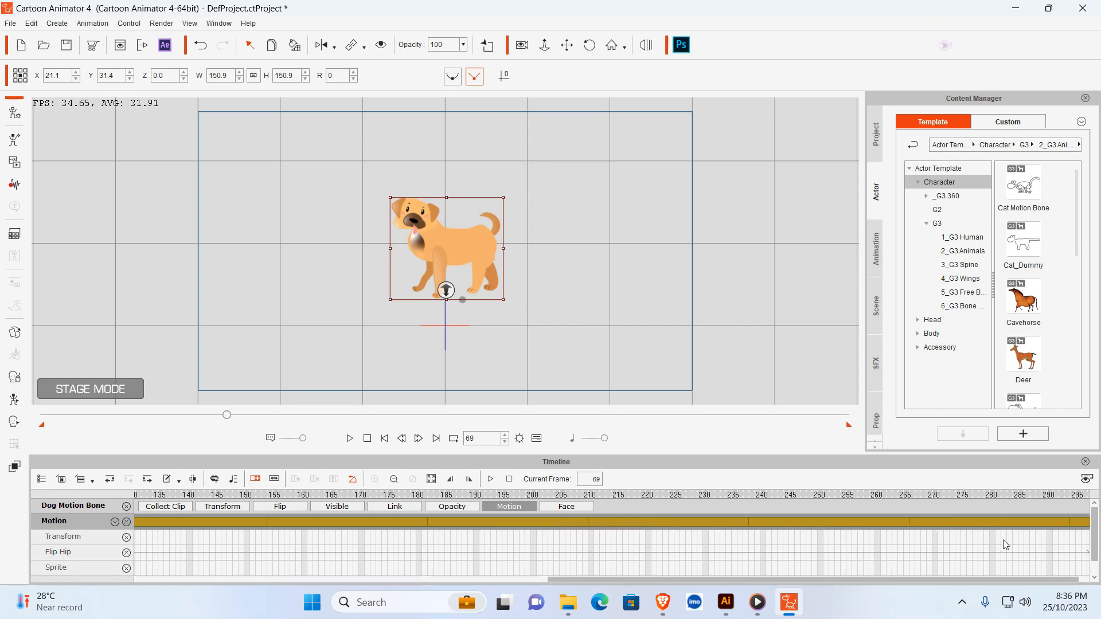
left_click_drag(788, 579, 1028, 566)
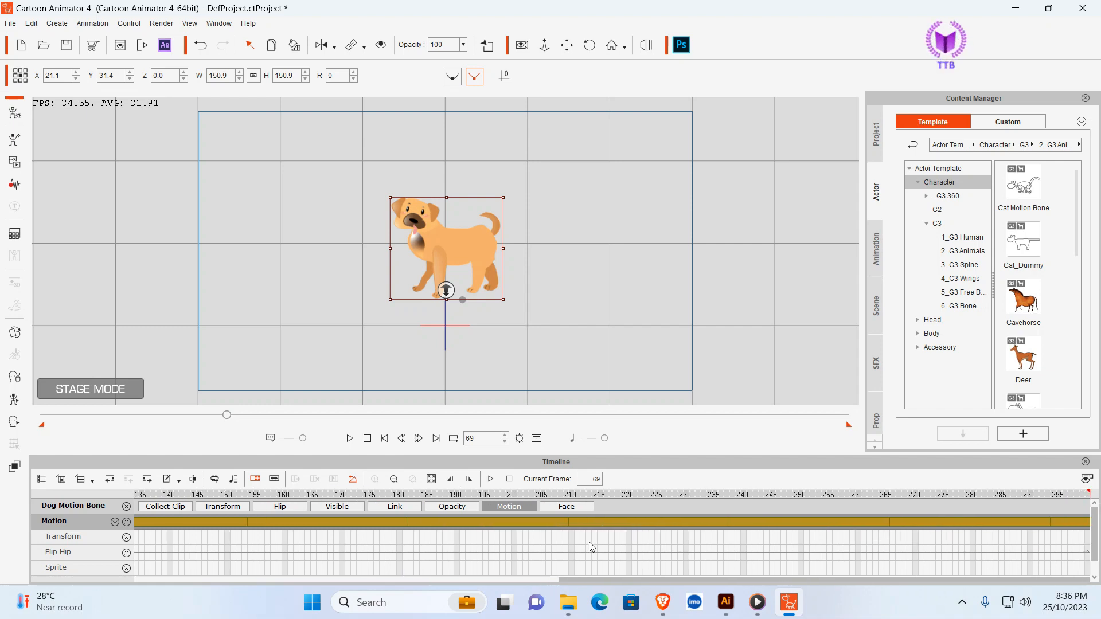
left_click_drag(577, 580, 3, 581)
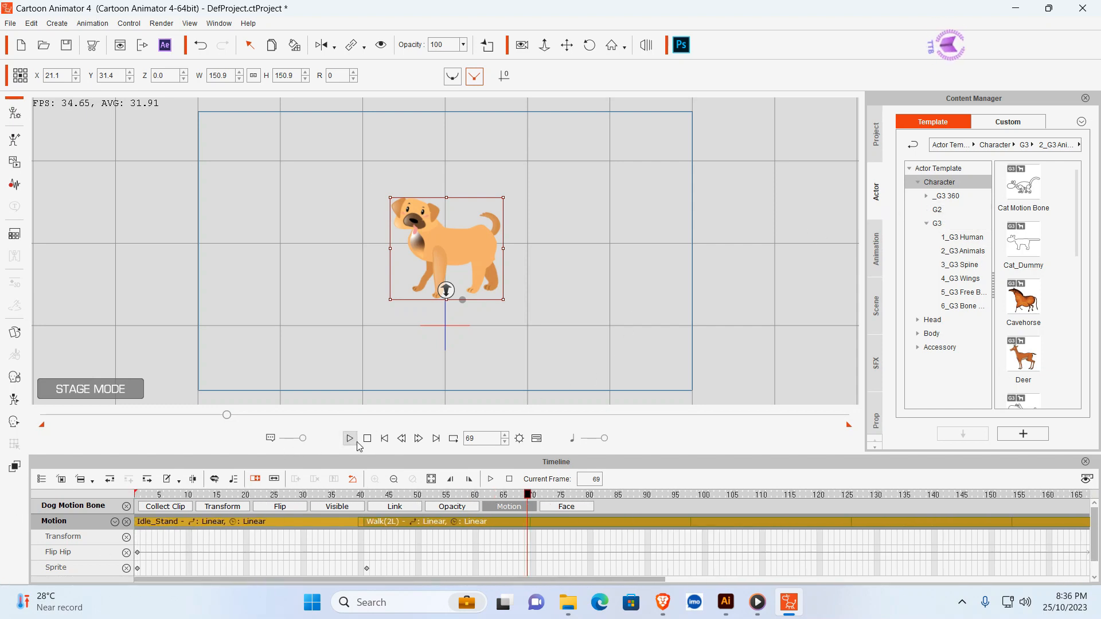
- Play the animation from the start to check the idle and looped walk motions, and pause the playback
left_click(385, 438)
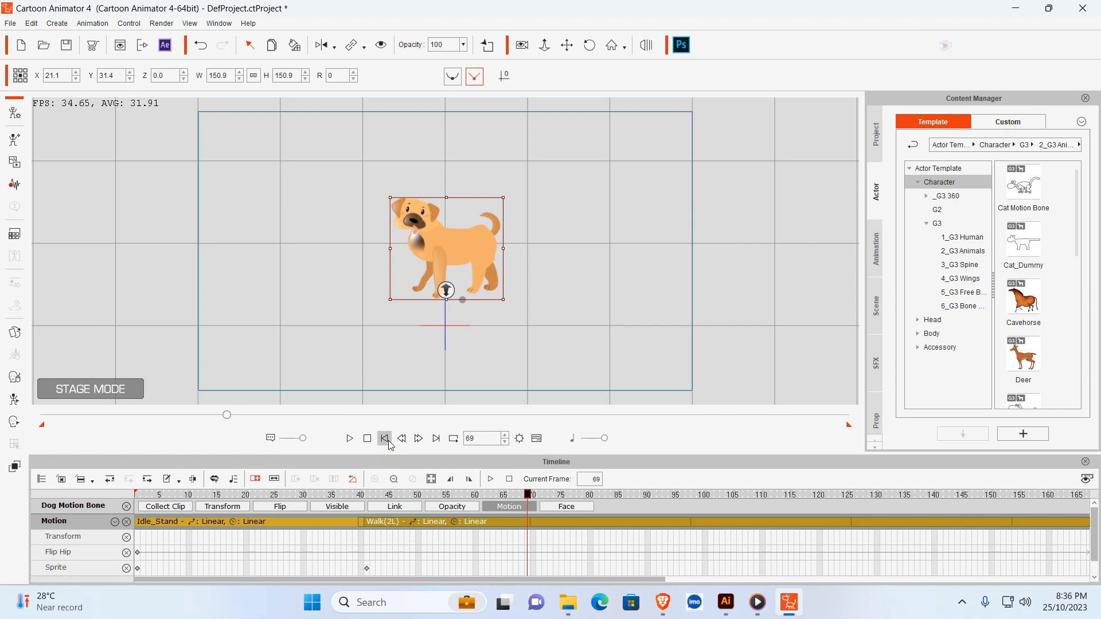
key("space")
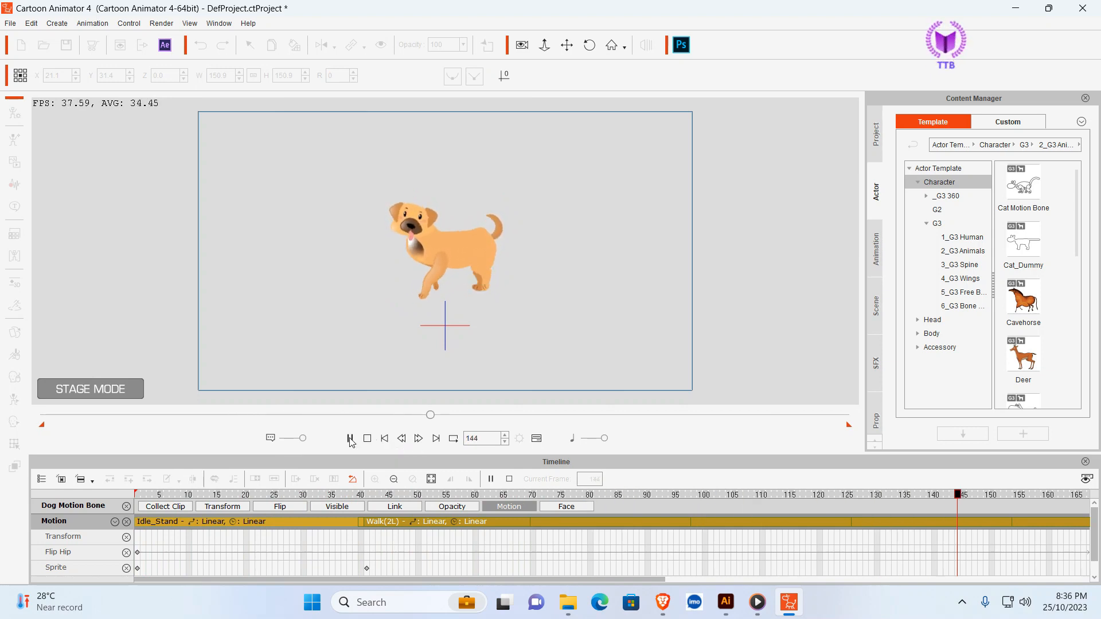
left_click(351, 439)
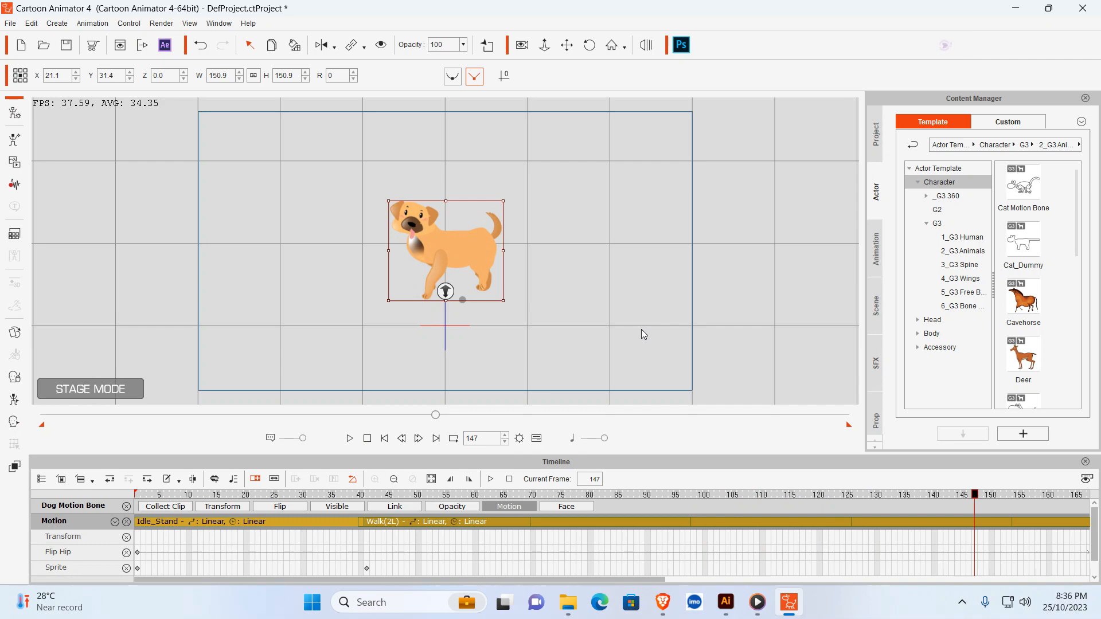
- Switch to the browser, examine the Freepik outdoor porch background's download file types, and return to Cartoon Animator
left_click(663, 603)
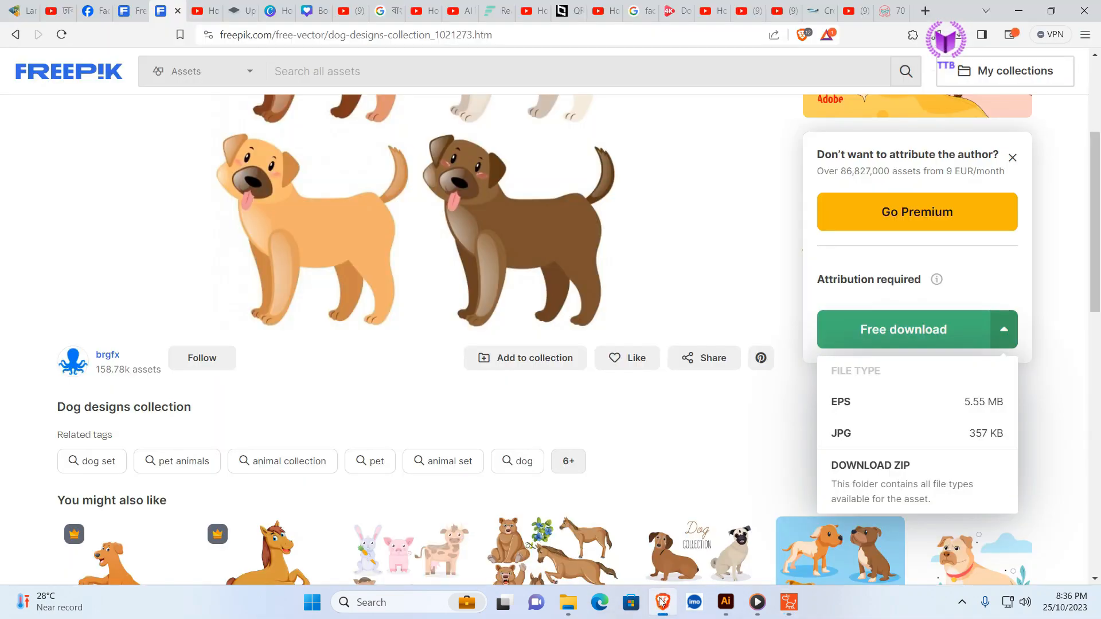
left_click(133, 11)
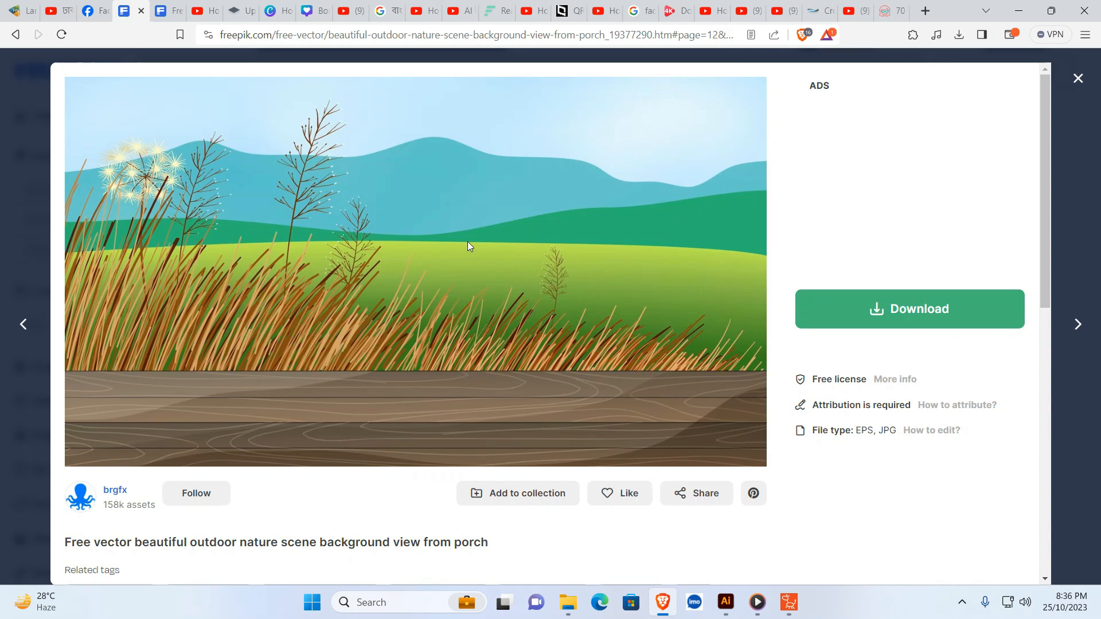
left_click(977, 312)
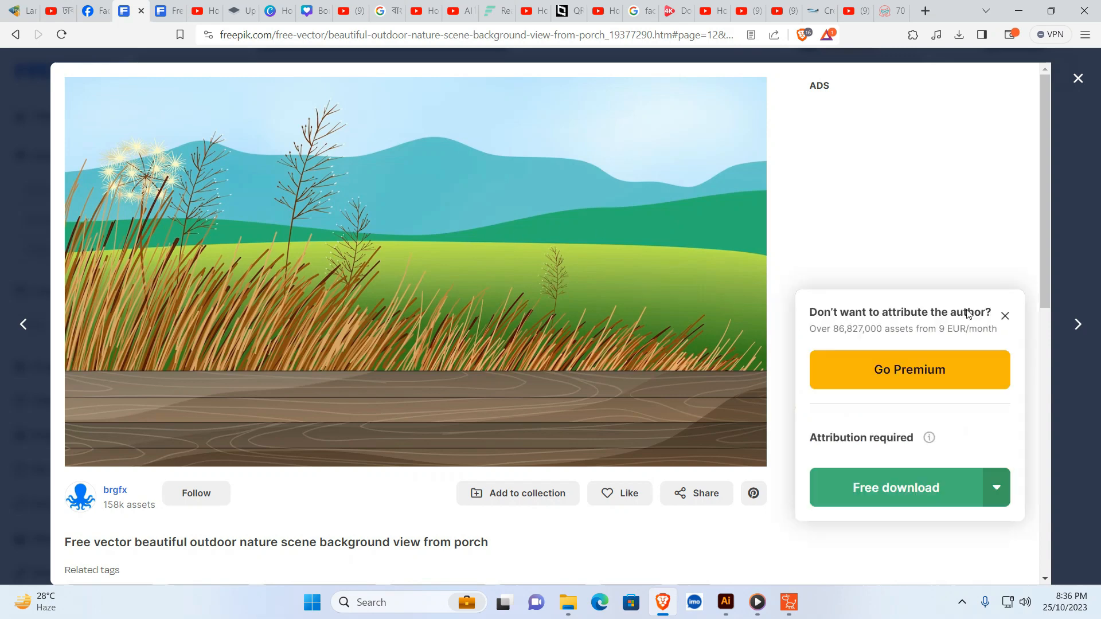
left_click(1002, 489)
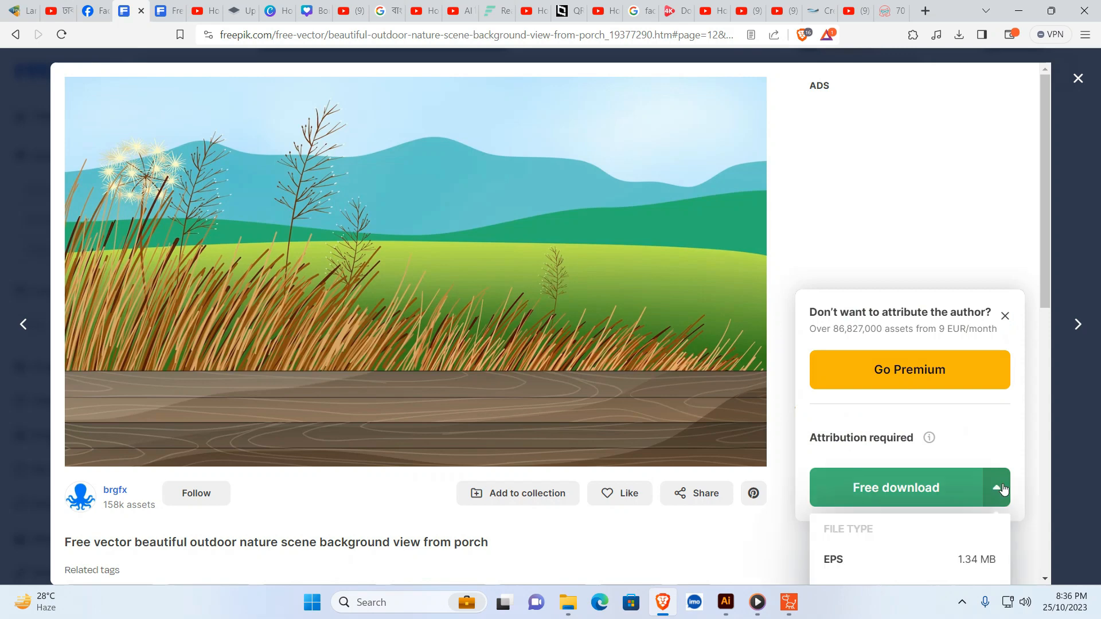
scroll(975, 516, "down", 1)
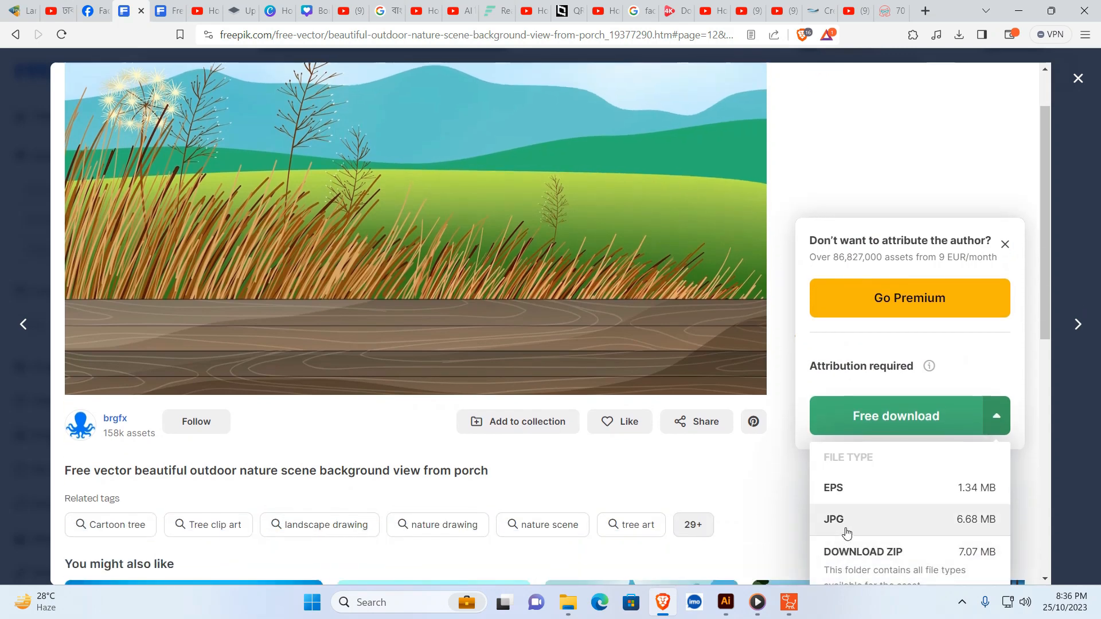
scroll(631, 305, "up", 1)
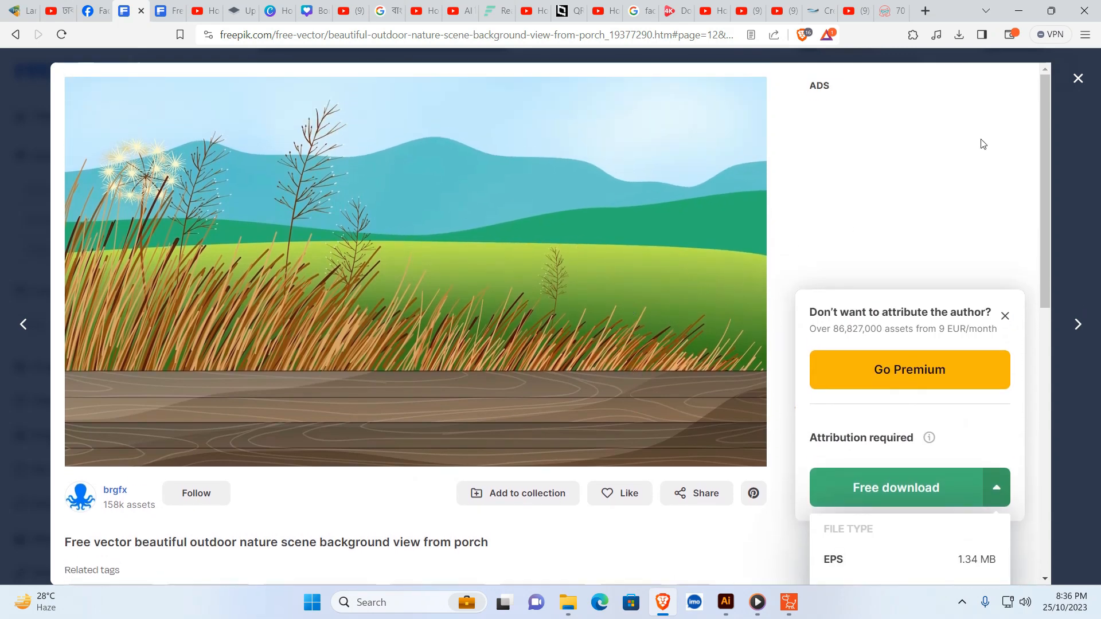
left_click(1017, 14)
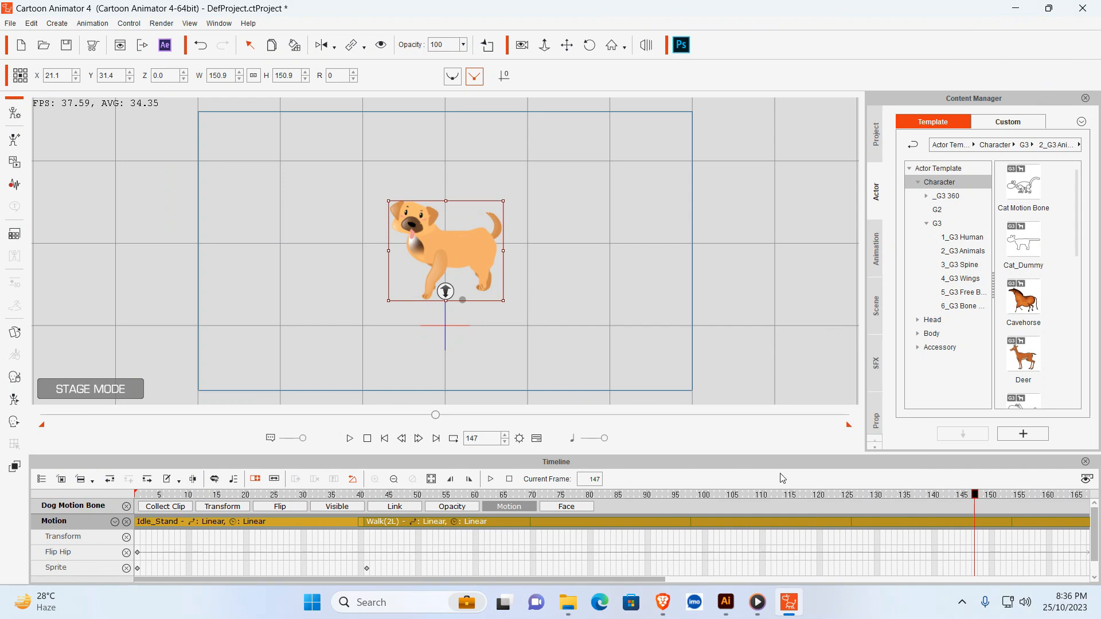
- Return the project to frame 1 and import background for dog.jpg from the desktop onto the stage as a prop
left_click(382, 441)
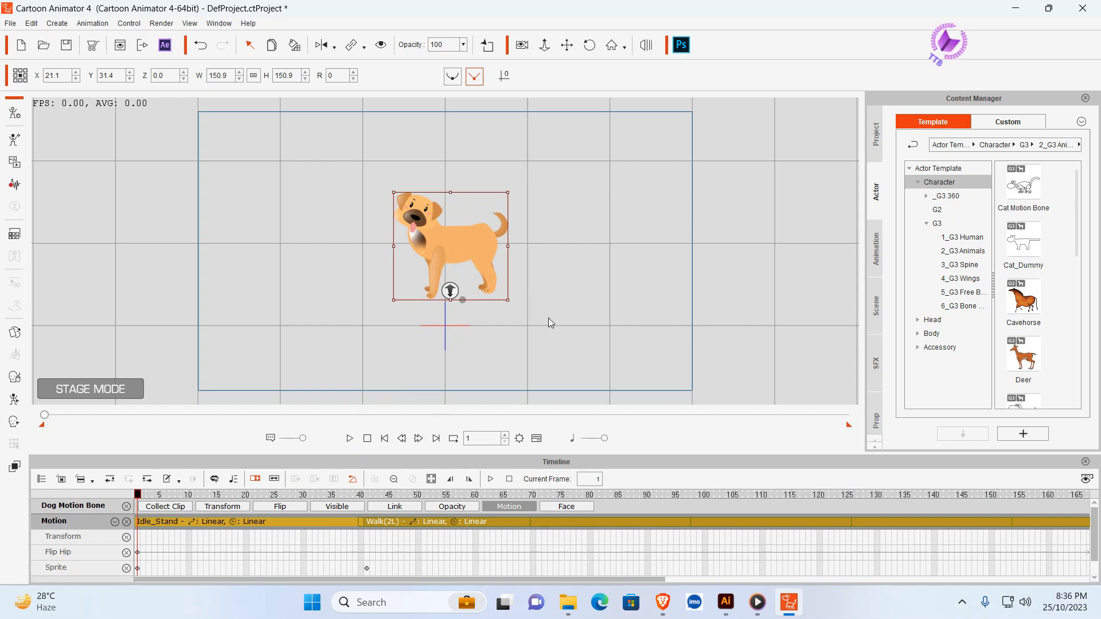
left_click(1049, 8)
left_click(1053, 11)
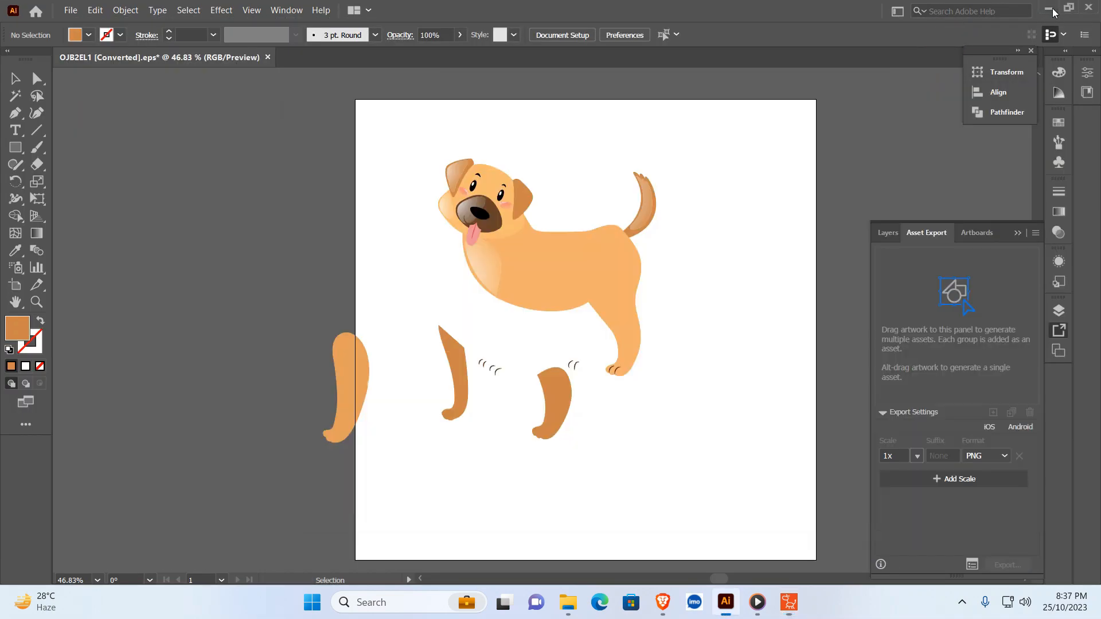
left_click_drag(325, 95, 298, 103)
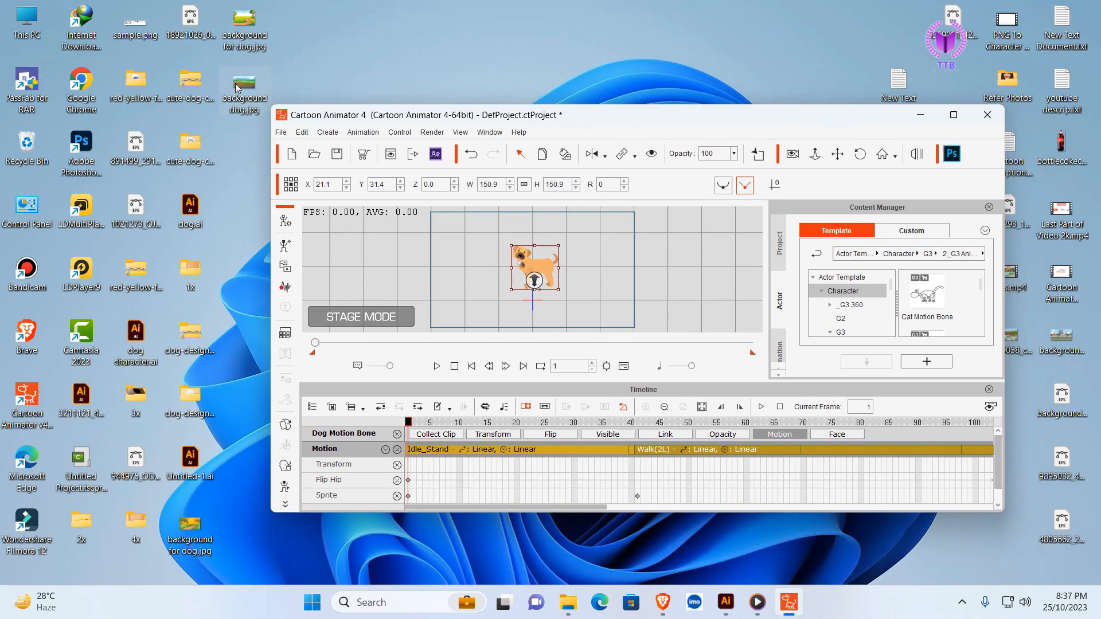
left_click_drag(238, 87, 546, 255)
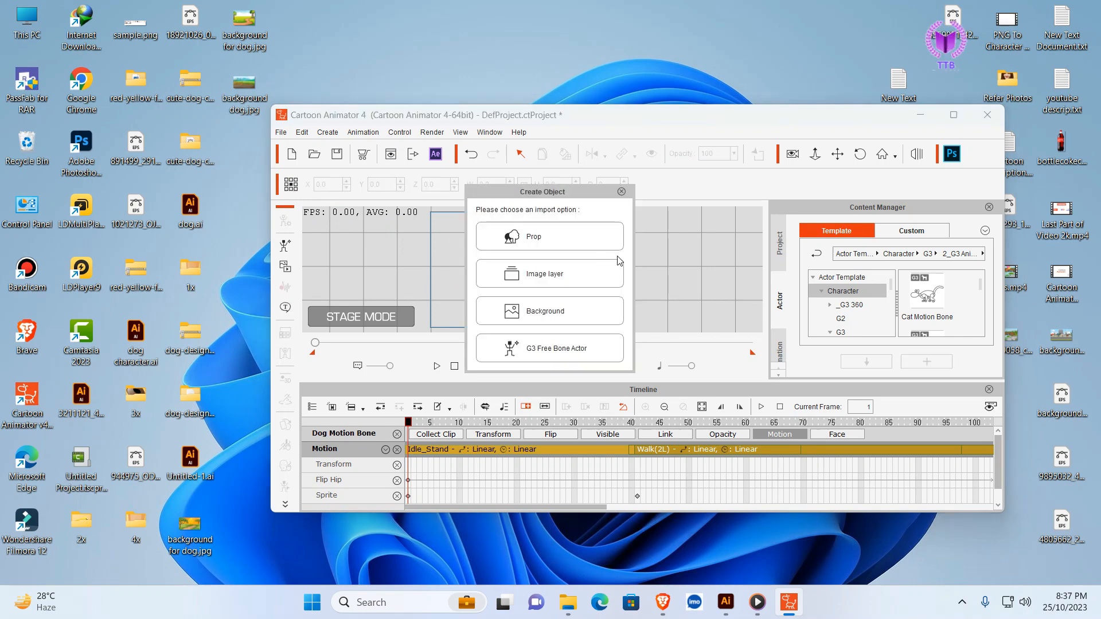
left_click(533, 243)
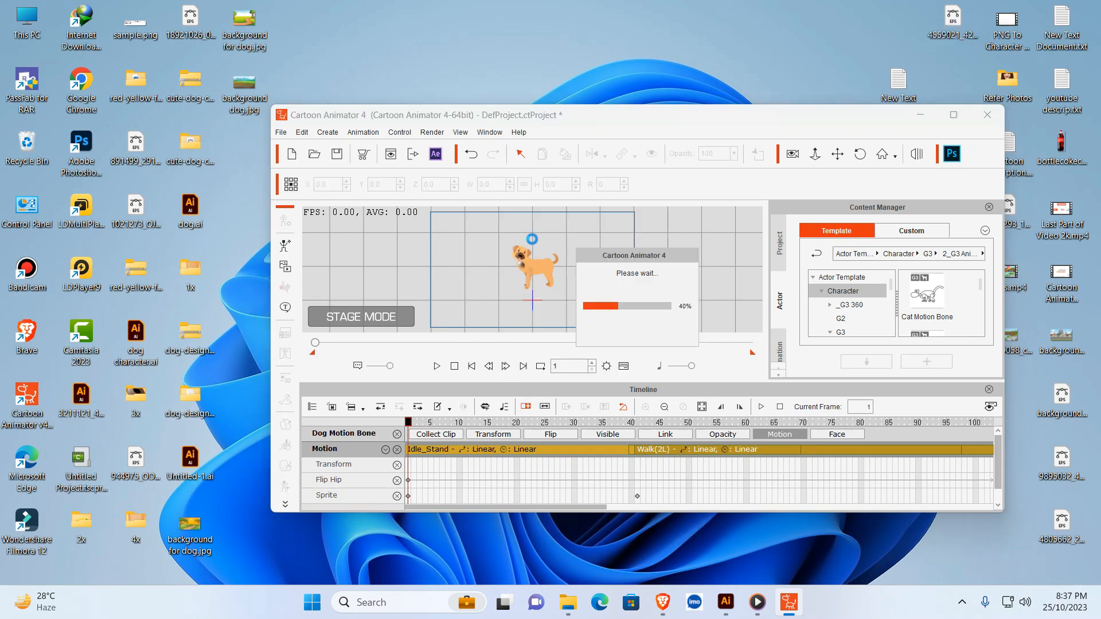
left_click(581, 365)
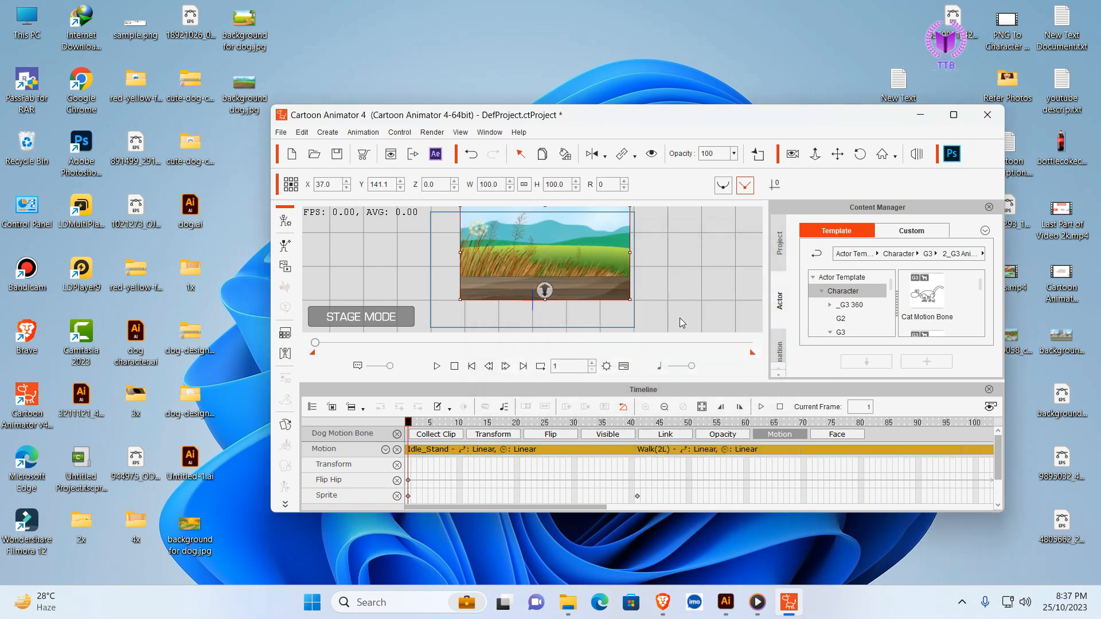
- Move the background prop over the camera frame and enlarge it to about 123.8 wide and 129.0 high
left_click(953, 117)
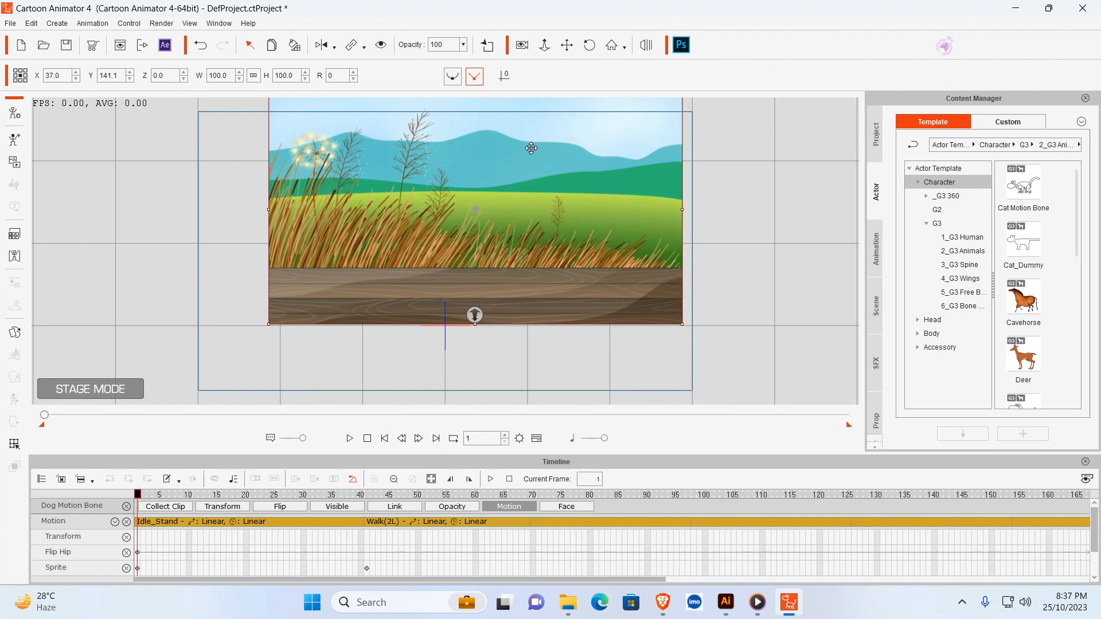
left_click_drag(500, 162, 428, 228)
left_click_drag(609, 160, 666, 133)
left_click_drag(562, 156, 558, 140)
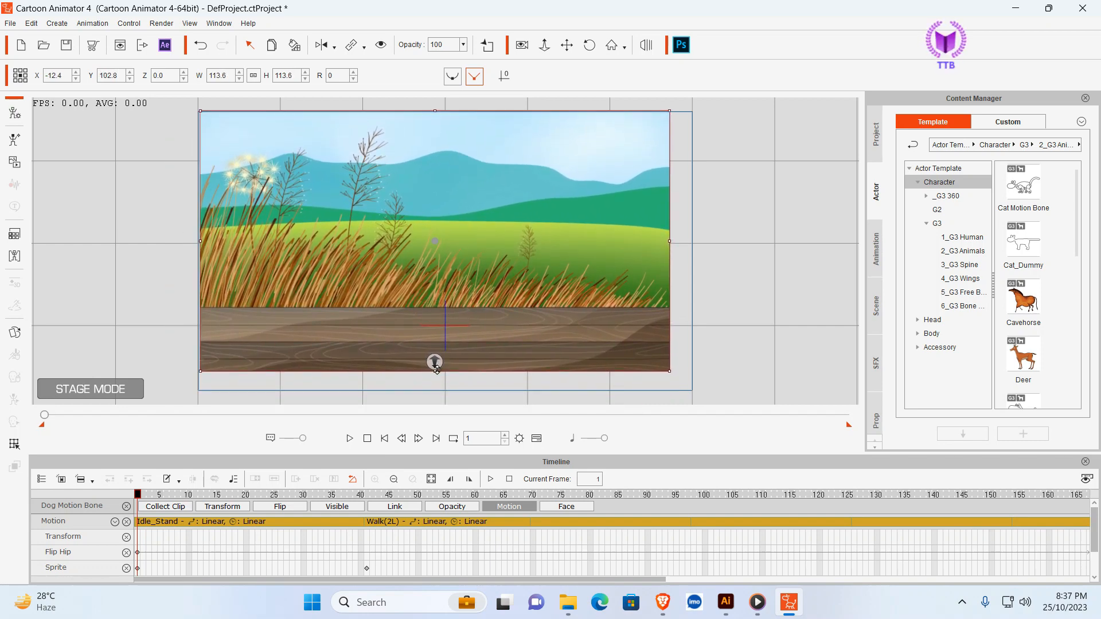
left_click_drag(435, 368, 435, 388)
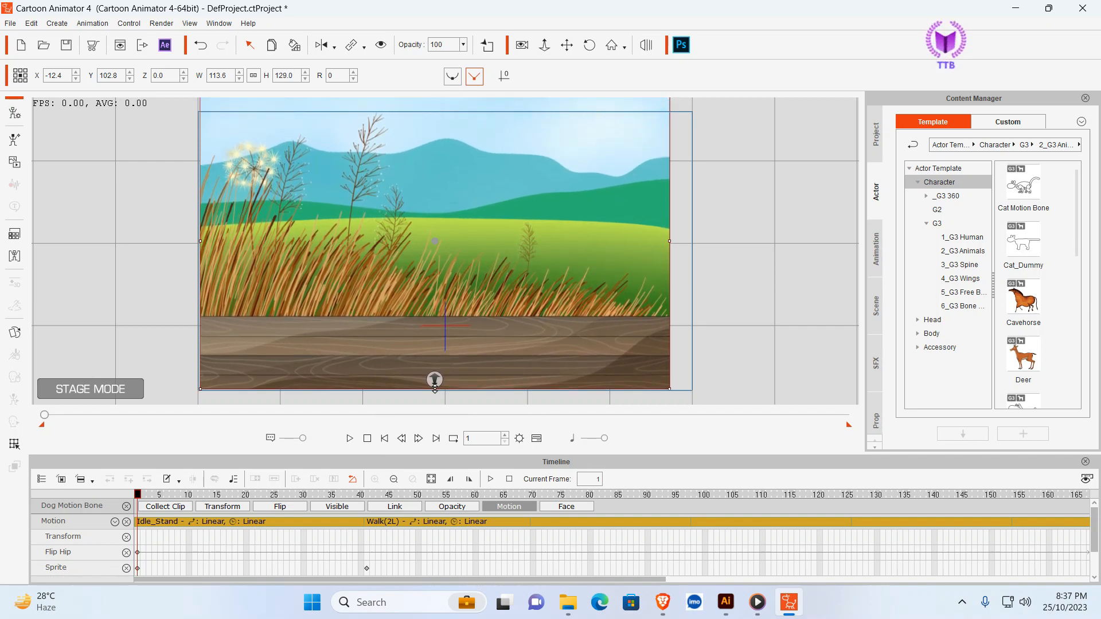
left_click_drag(672, 240, 691, 241)
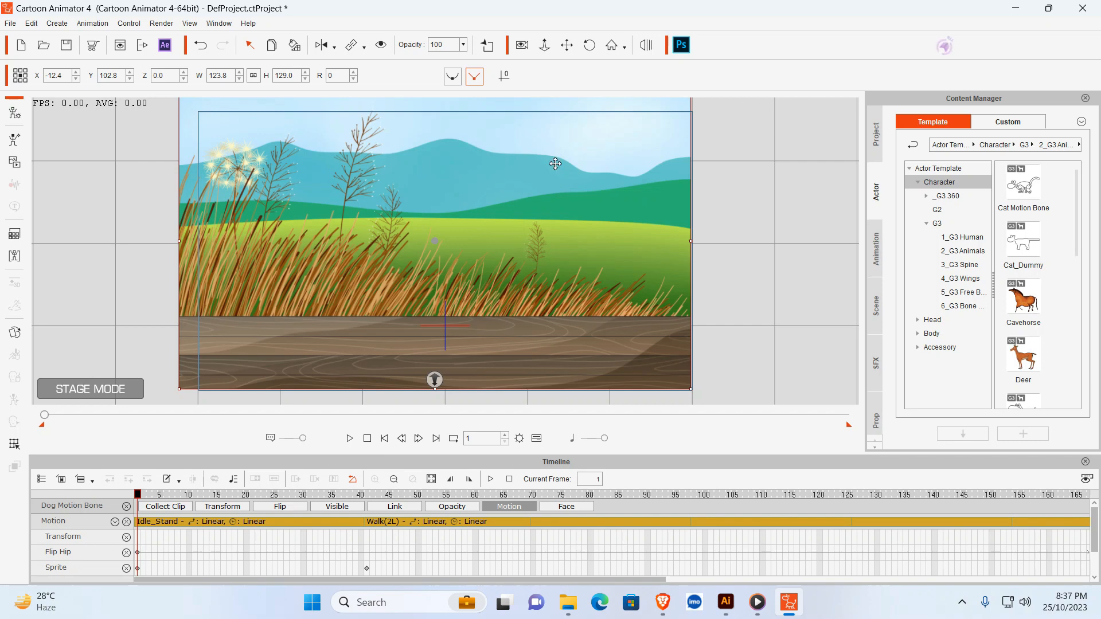
- Adjust the background's position and height to about 124.8 to cover the camera frame, and push it behind the dog at Z about -33
left_click_drag(555, 164, 554, 180)
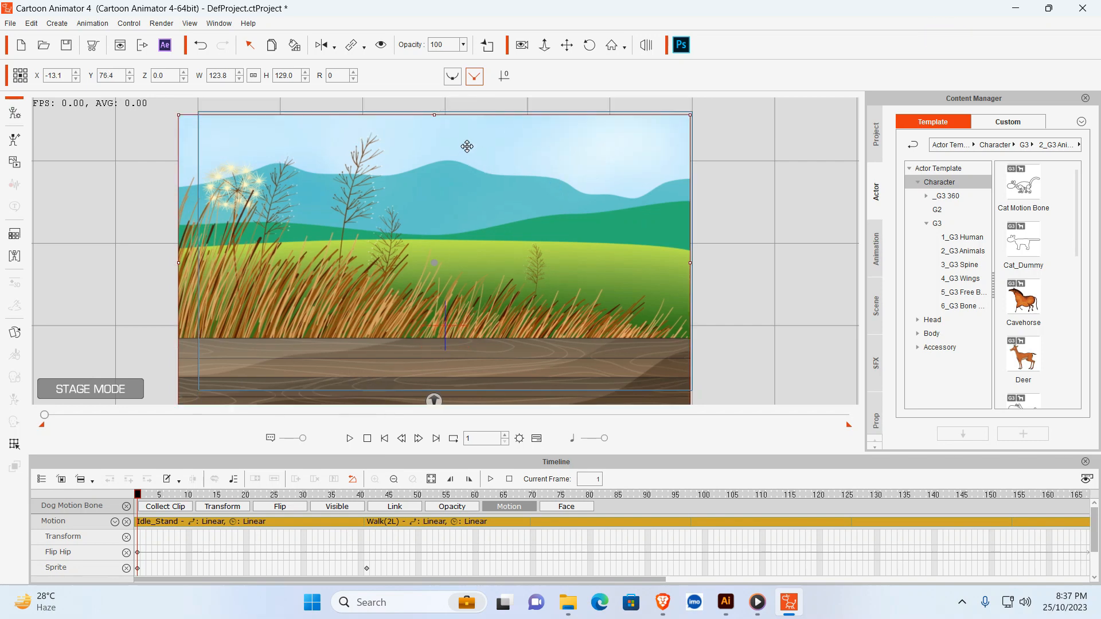
left_click_drag(432, 113, 438, 132)
left_click_drag(424, 172, 430, 146)
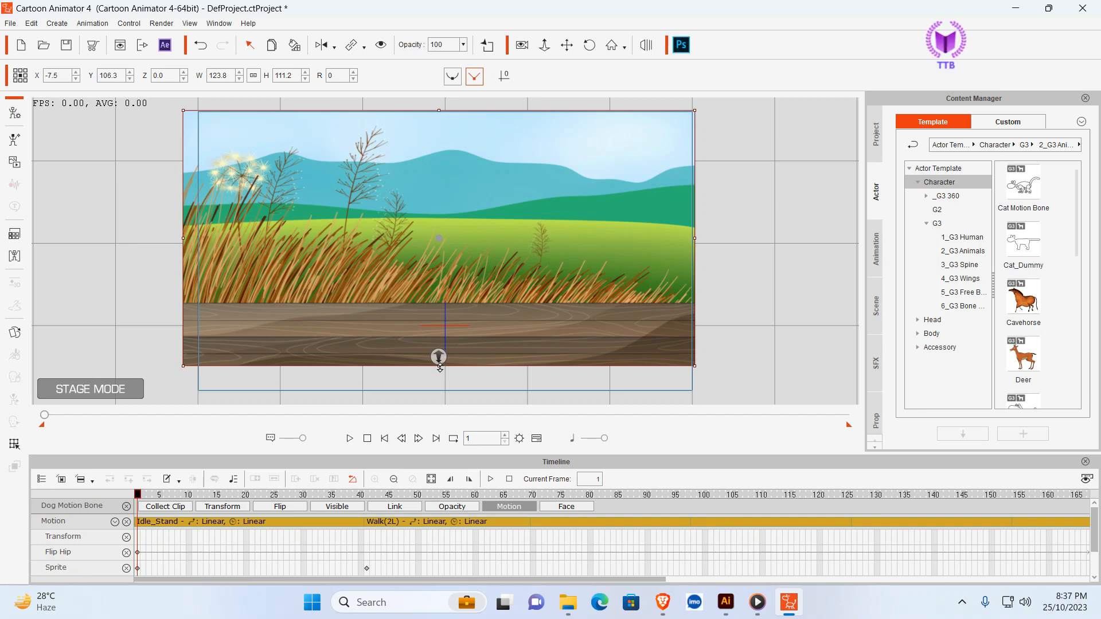
left_click_drag(440, 372, 442, 390)
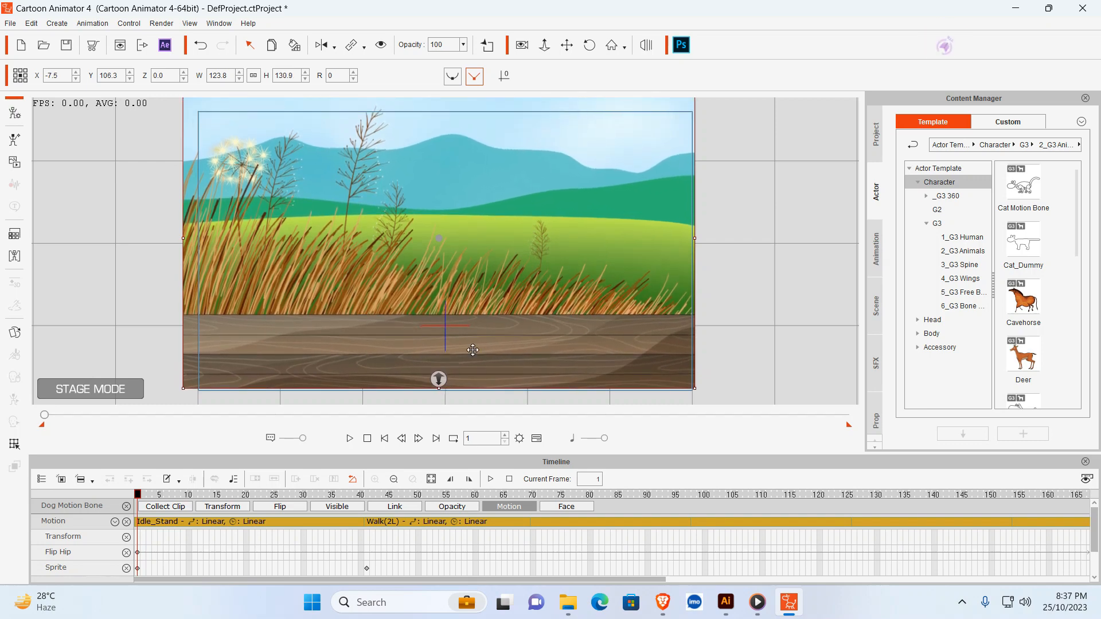
left_click_drag(486, 133, 490, 150)
left_click_drag(443, 106, 445, 112)
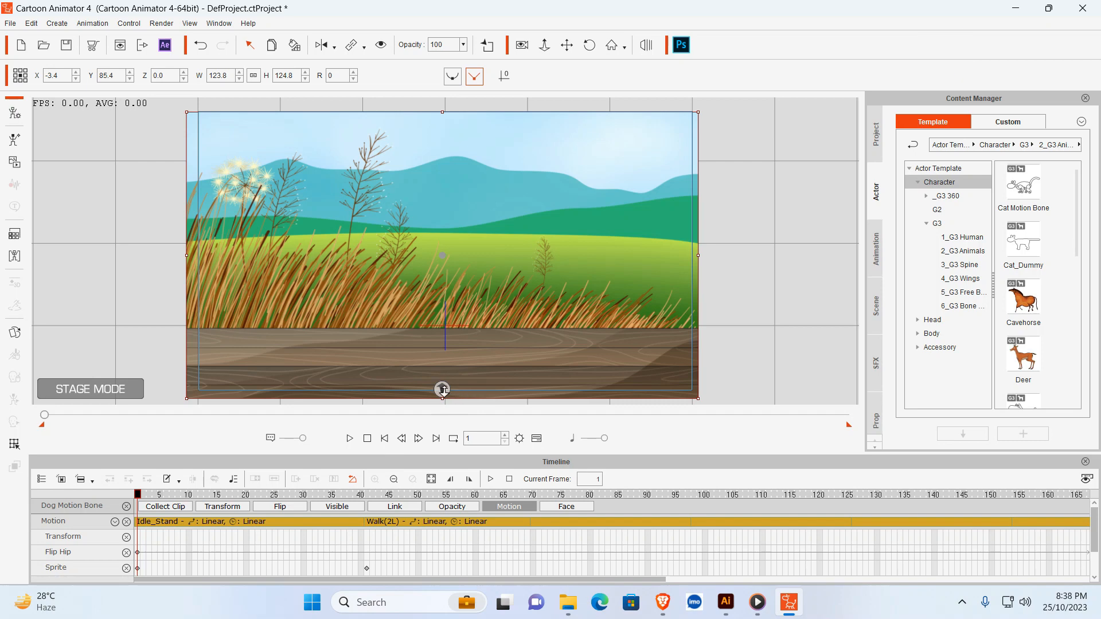
left_click_drag(442, 390, 444, 387)
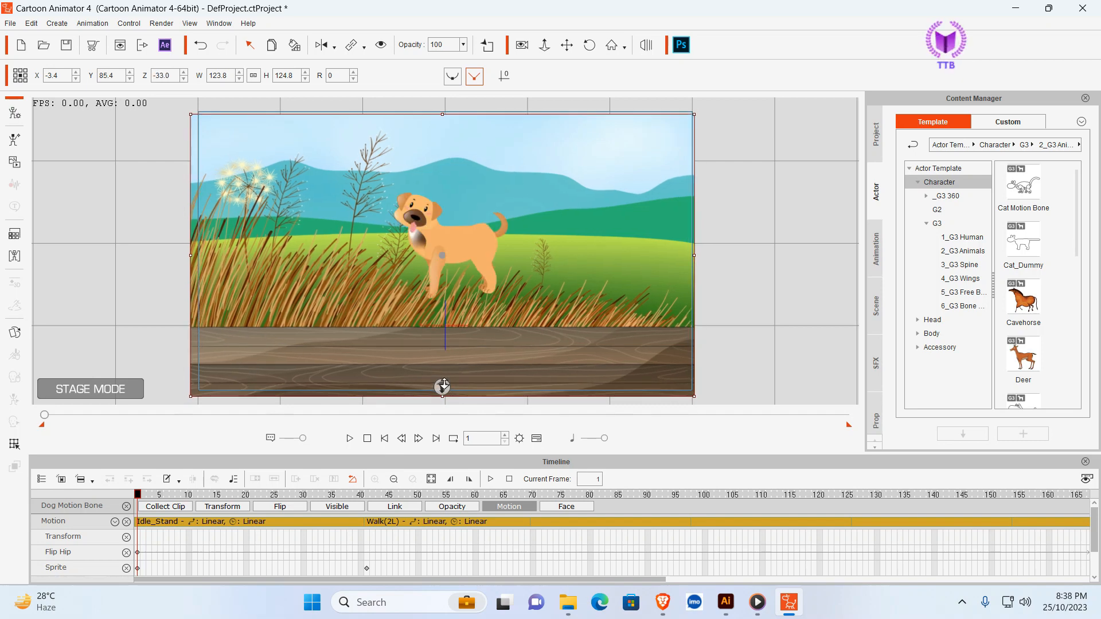
- Place the dog outside the frame at about X 398.4, Y -70.3 on frame 1, and at about X -63.9, Y -50.8 on frame 160
left_click(477, 251)
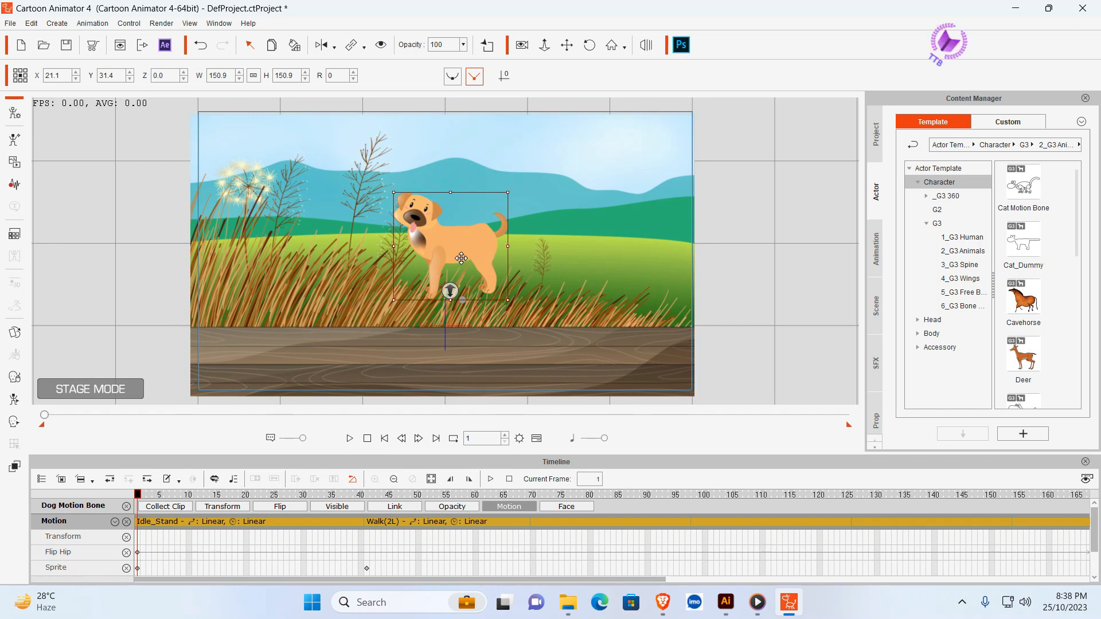
left_click_drag(477, 252, 774, 336)
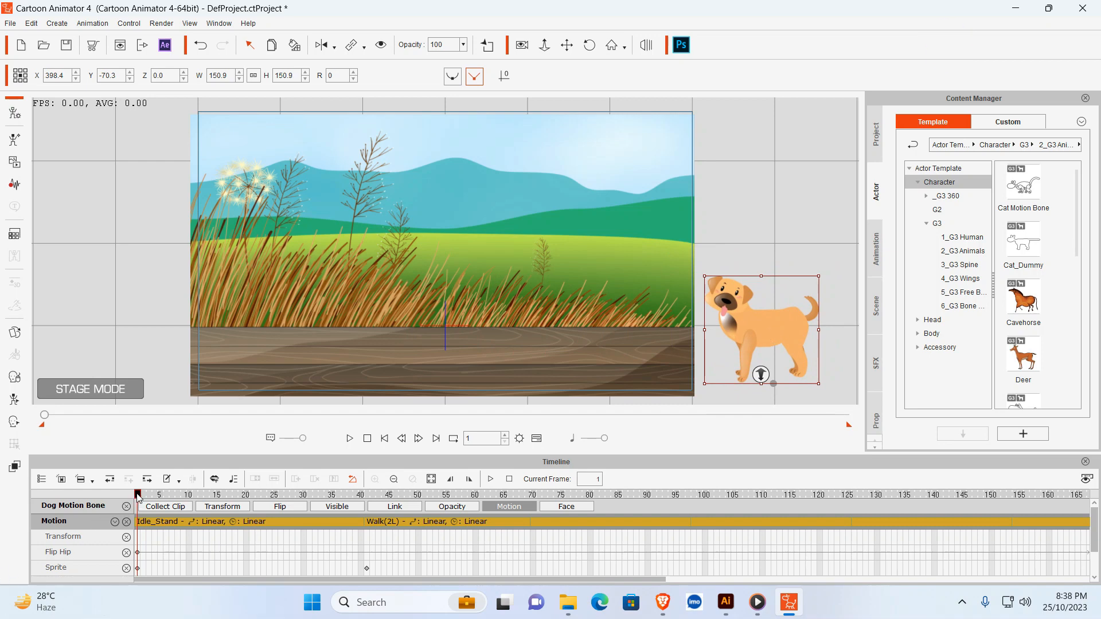
left_click_drag(137, 495, 1049, 506)
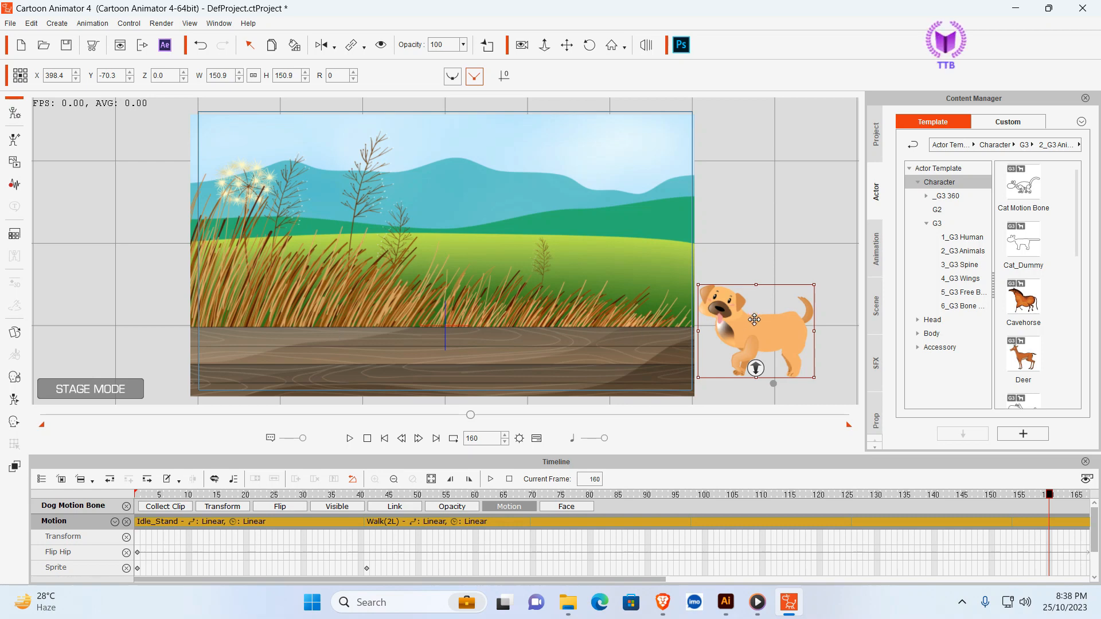
left_click_drag(755, 320, 374, 304)
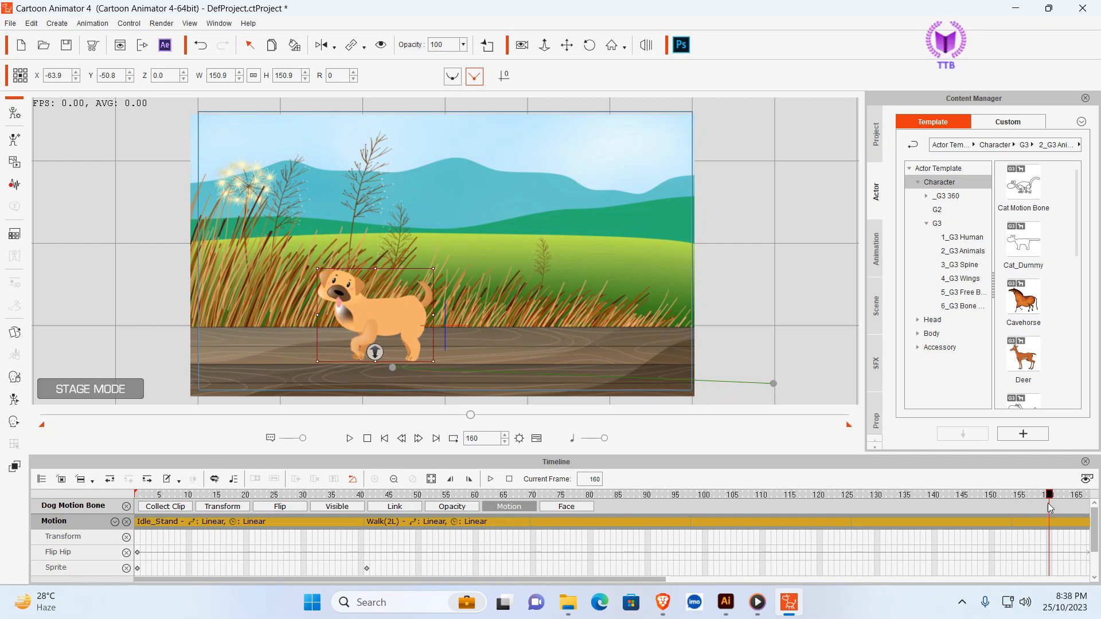
- Play the animation from frame 1 to check the dog's walk across the background, and pause it once the dog is on the porch
left_click_drag(1055, 499, 131, 512)
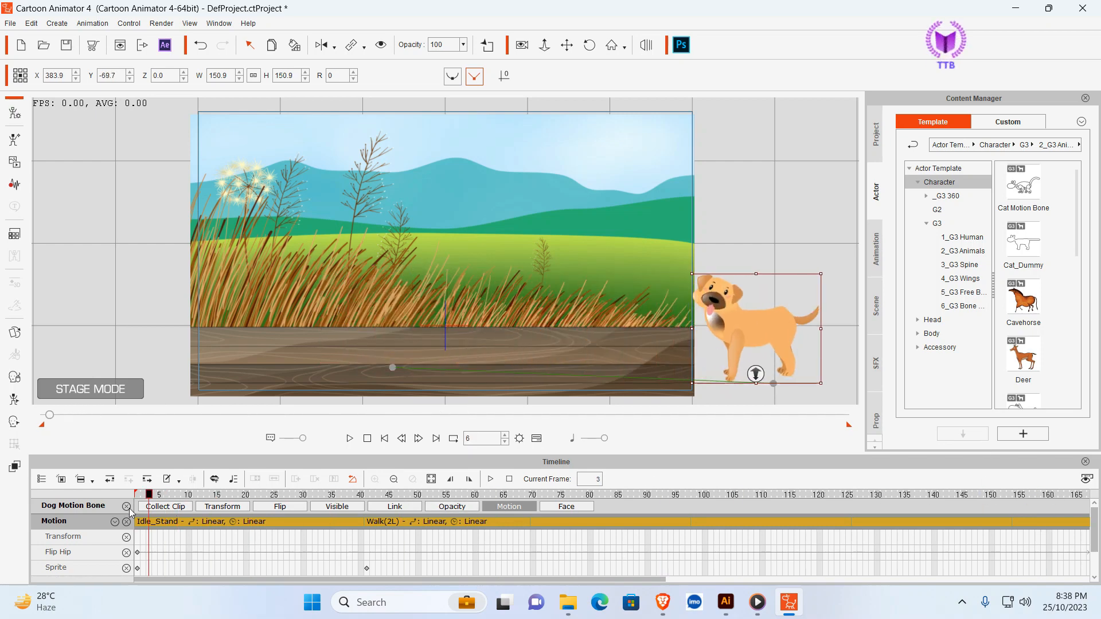
left_click(350, 439)
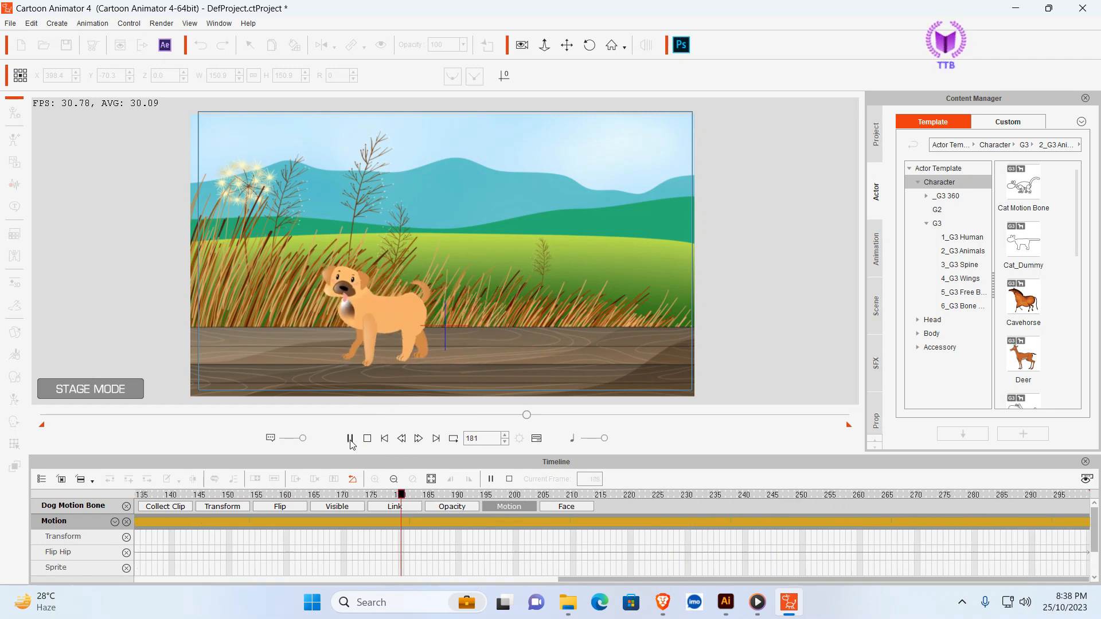
left_click(350, 440)
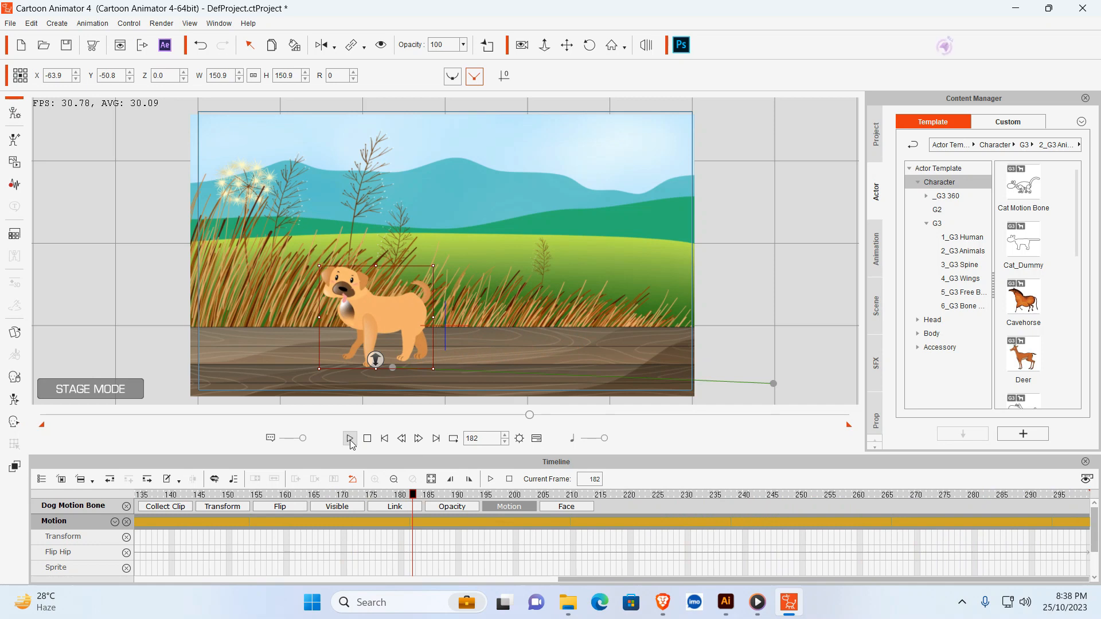
- At frame 1, stretch the background prop to about 247.2 wide and shift it to about X -314.5, aligning its right edge with the camera frame
left_click(388, 188)
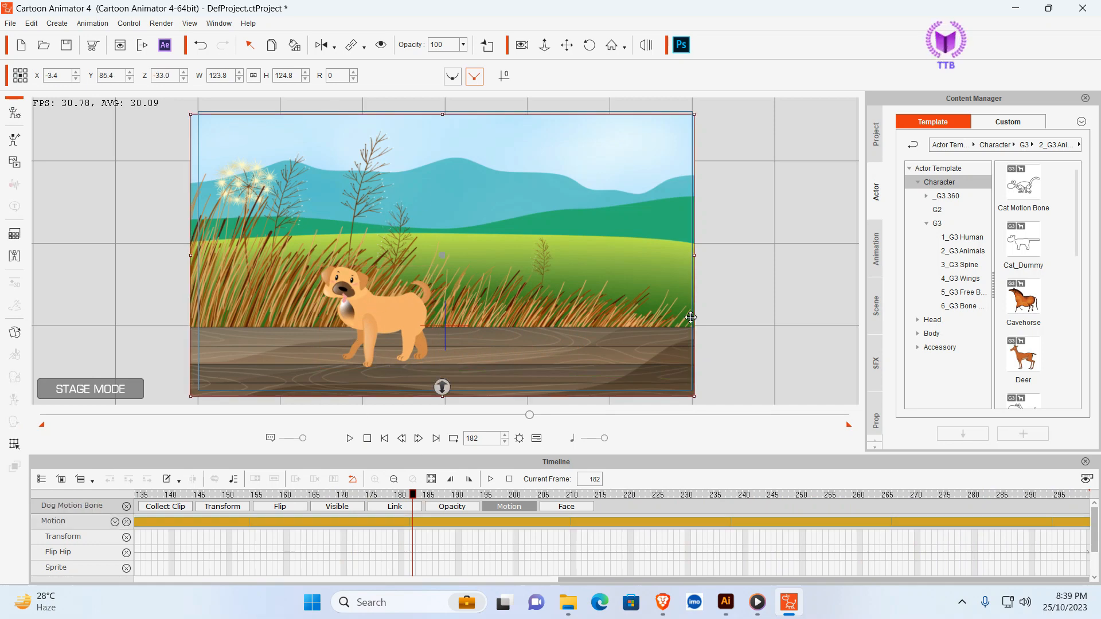
left_click_drag(618, 571, 459, 570)
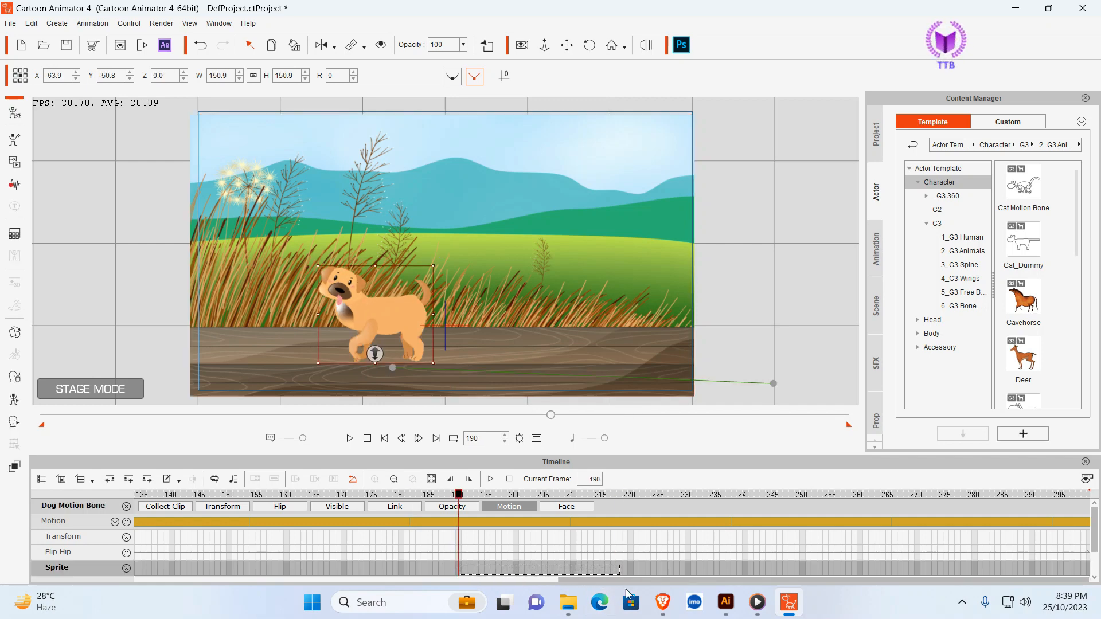
left_click(384, 439)
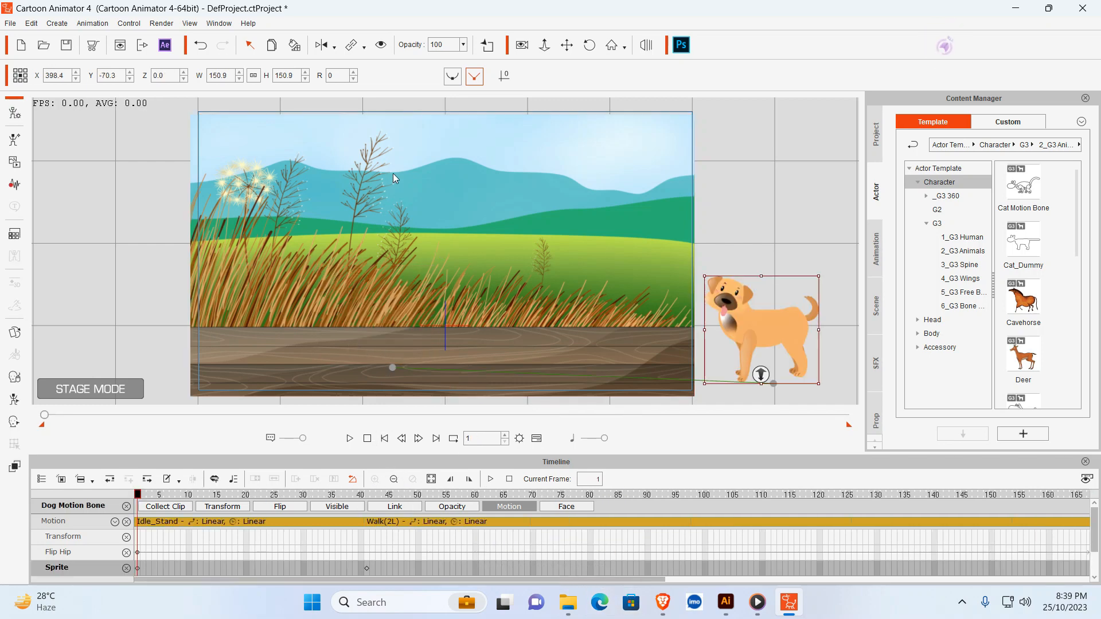
left_click(405, 157)
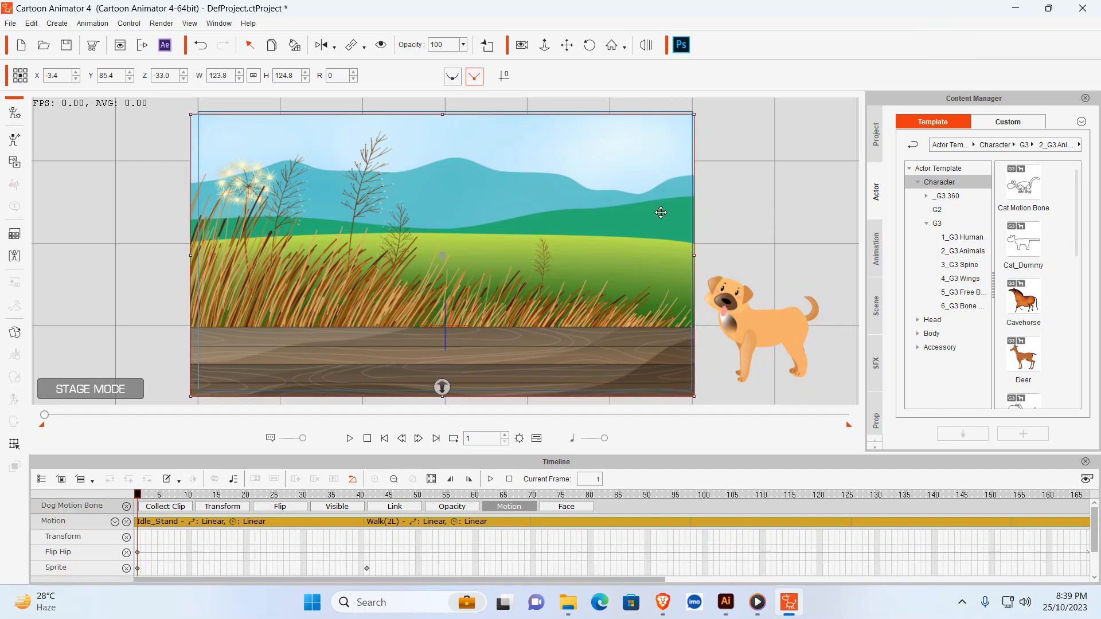
left_click_drag(696, 256, 651, 240)
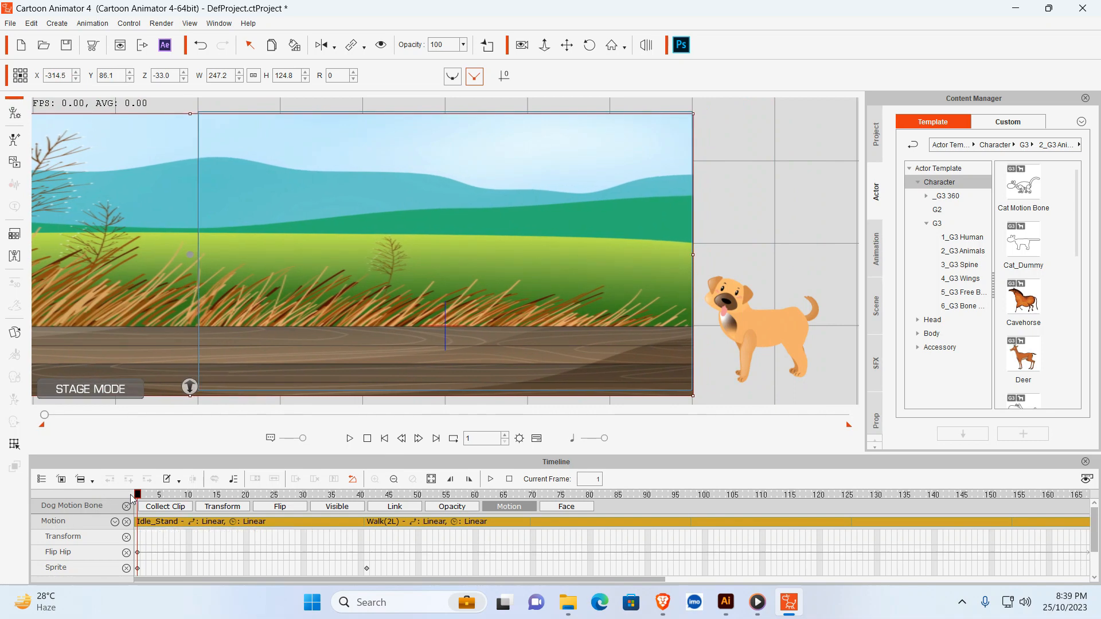
- At frame 300, shift the background prop to about X 316.3, Y 91.8, aligning its left edge with the camera frame
left_click_drag(138, 497, 1099, 497)
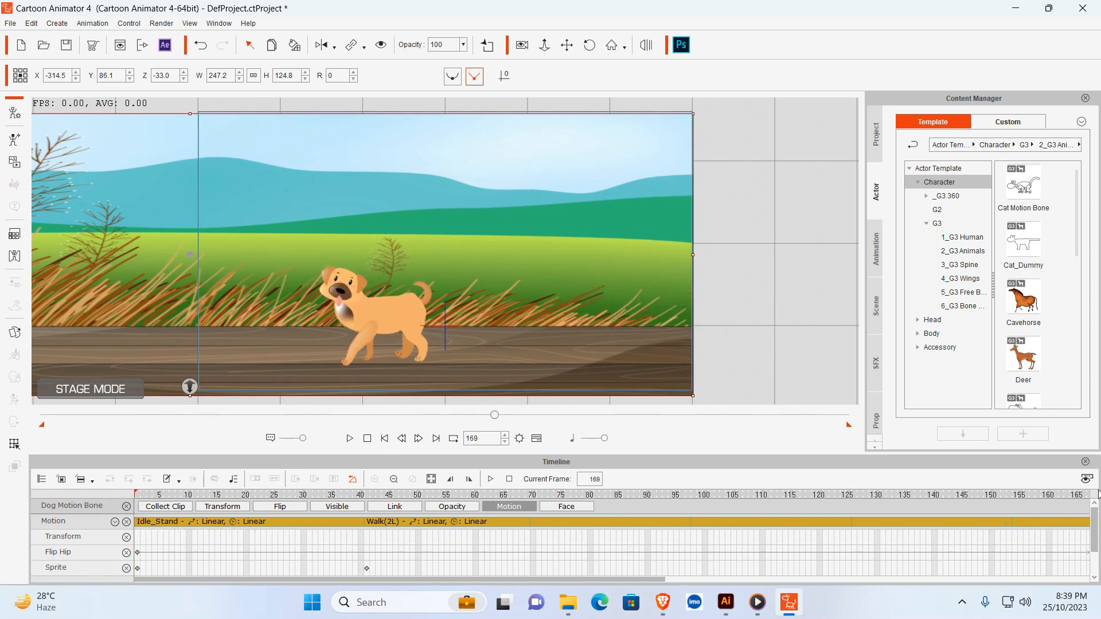
left_click_drag(659, 579, 950, 580)
key("space")
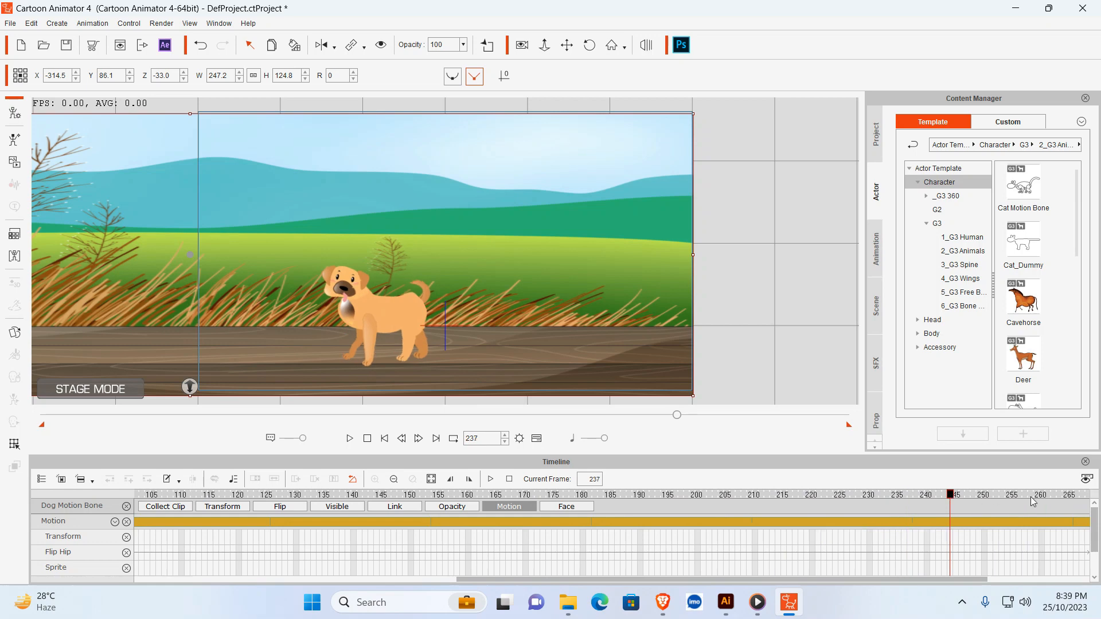
left_click_drag(938, 580, 1040, 579)
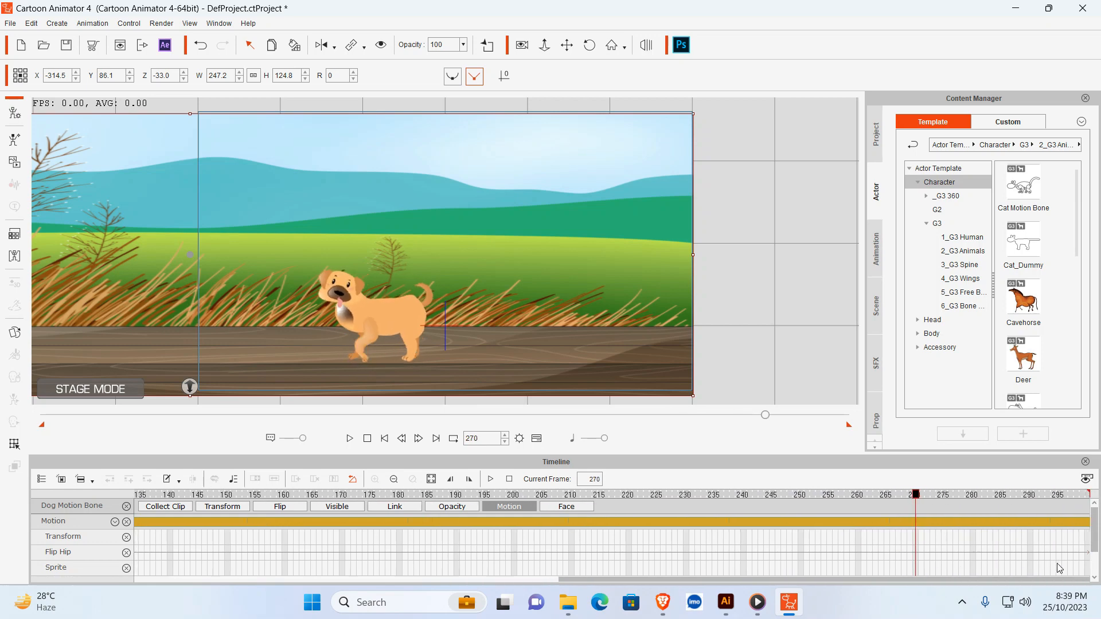
left_click_drag(916, 496, 1097, 496)
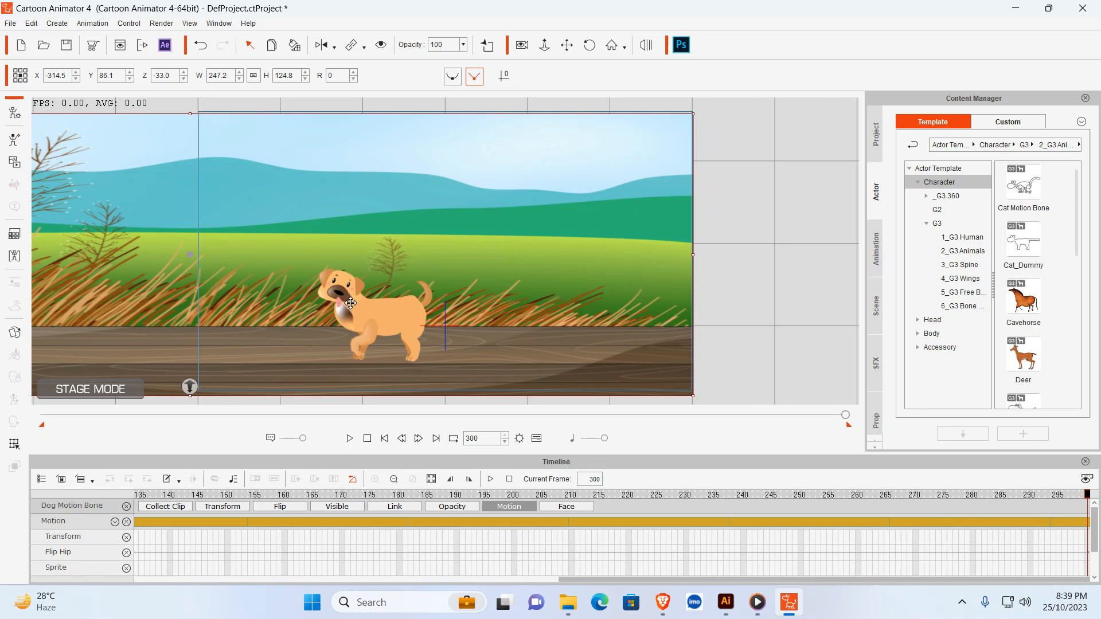
left_click(351, 303)
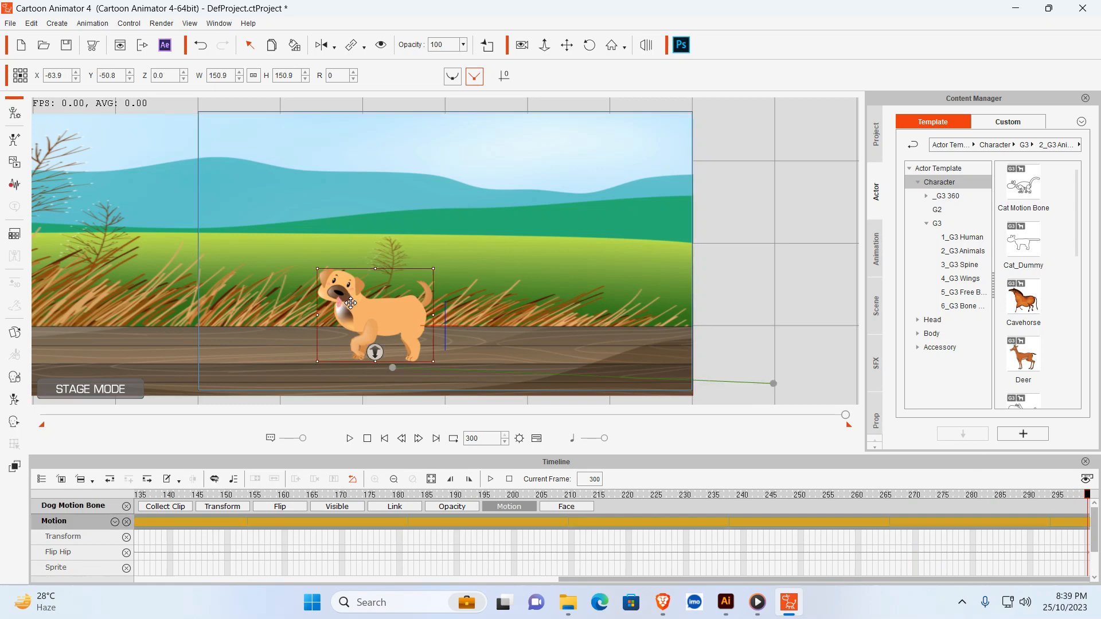
left_click(389, 198)
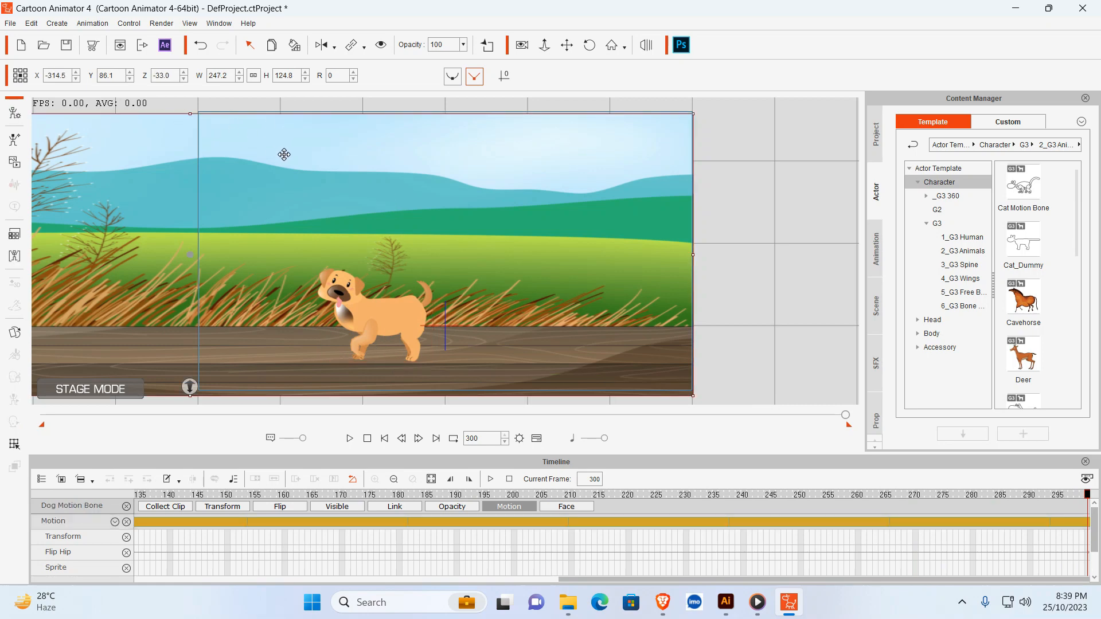
left_click_drag(283, 157, 460, 156)
left_click_drag(323, 182, 383, 196)
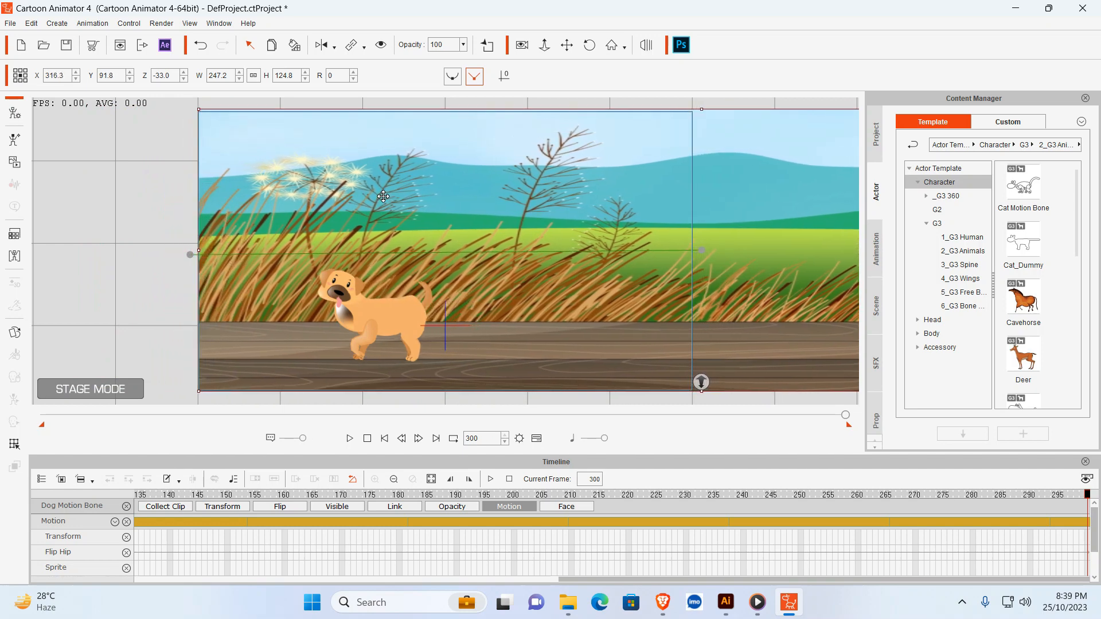
- Play the animation from frame 1 to check the dog's walk against the moving background
left_click(405, 438)
left_click(385, 438)
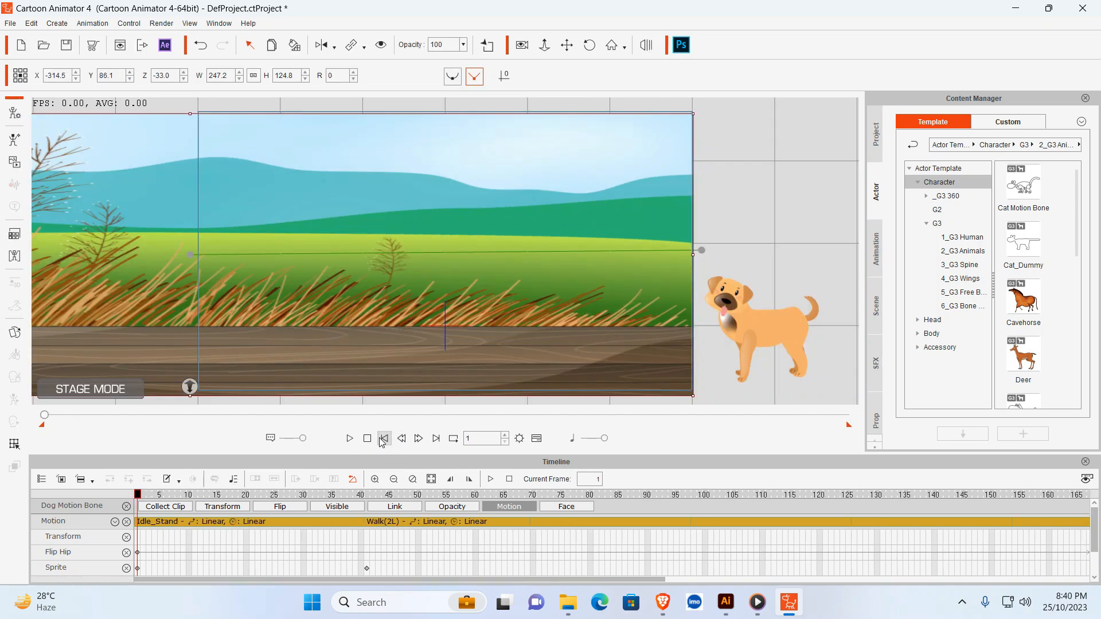
left_click(350, 439)
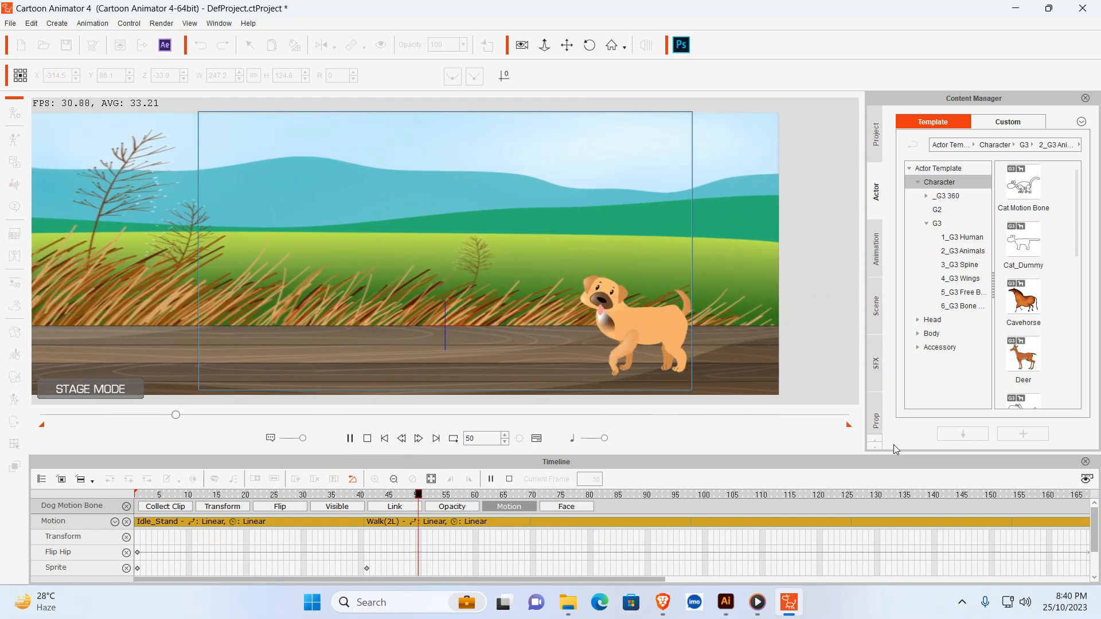